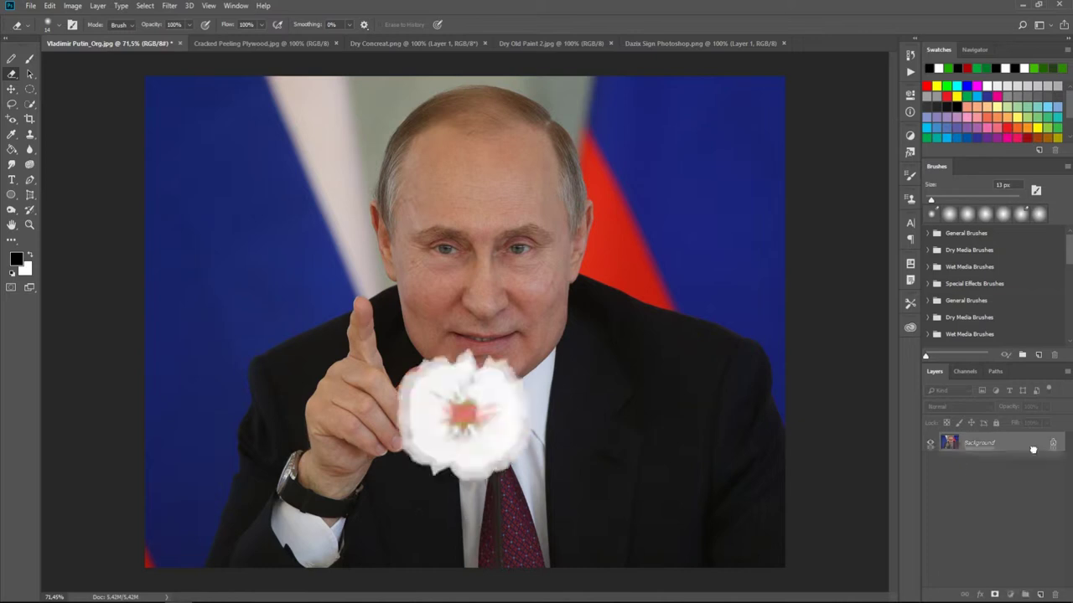
# Rename the duplicated photo layer to 'Putin'.
pyautogui.doubleClick(972, 442)
pyautogui.write('Putin')
pyautogui.press('Return')
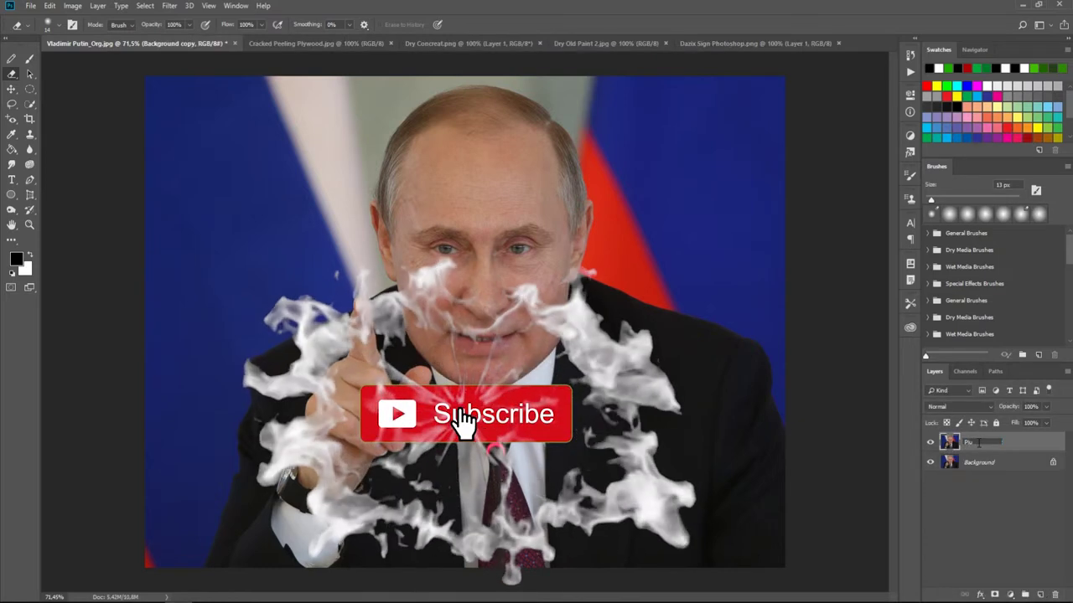
# Quick-select the man and copy him onto his own Layer 1, then reselect the Putin layer.
pyautogui.click(30, 104)
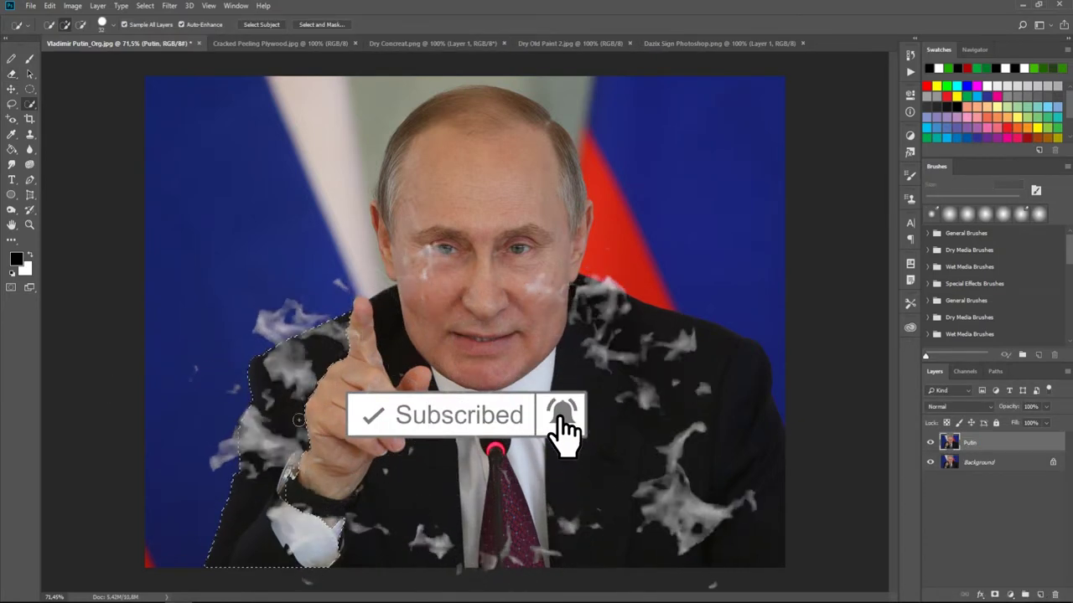
pyautogui.click(261, 24)
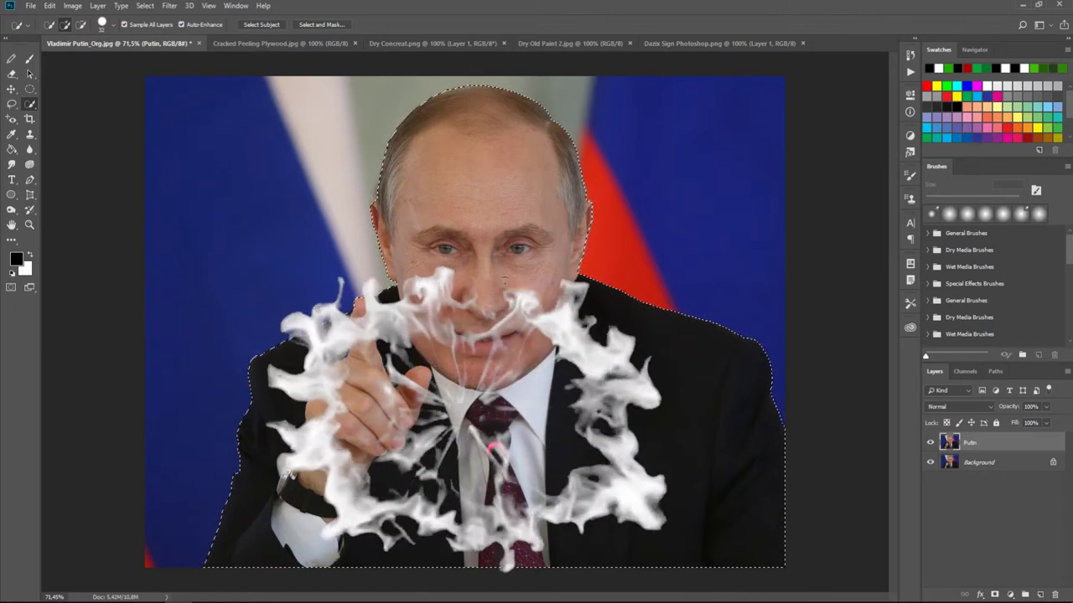
pyautogui.rightClick(494, 450)
pyautogui.click(497, 450)
pyautogui.rightClick(495, 450)
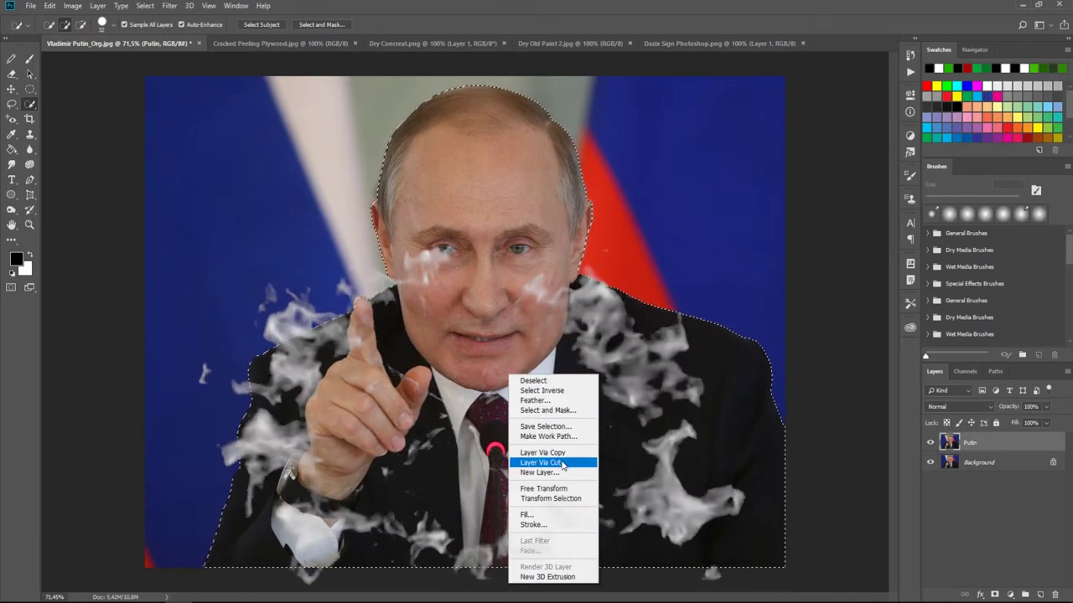
pyautogui.click(554, 457)
pyautogui.click(945, 469)
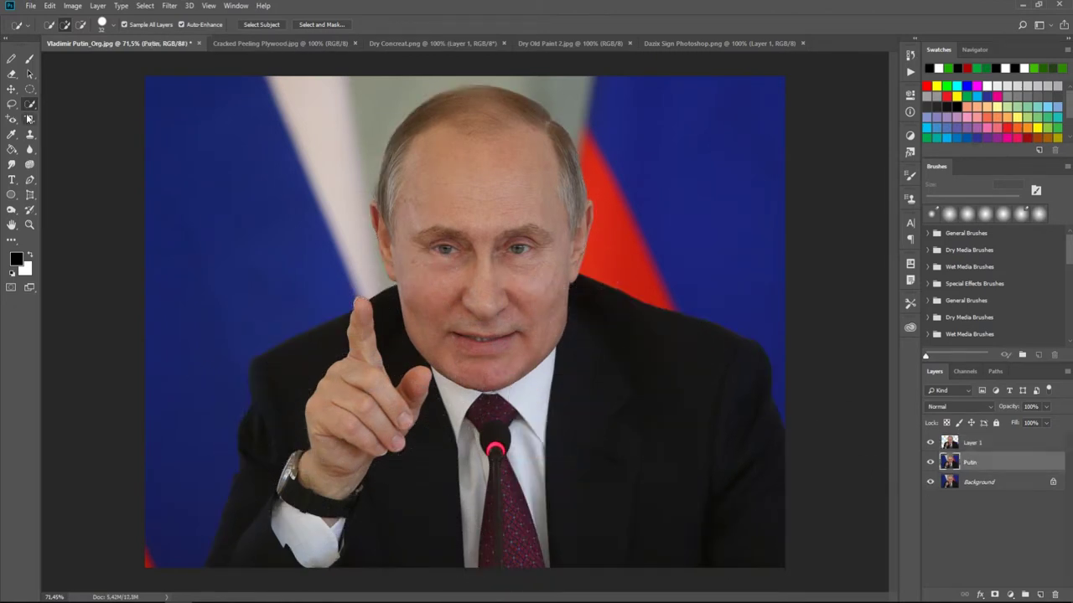
pyautogui.click(12, 104)
# Lasso the man on the Putin layer and Content-Aware Fill him away.
pyautogui.moveTo(616, 247); pyautogui.dragTo(830, 579)
pyautogui.hotkey('shift', 'BackSpace')
pyautogui.press('Return')
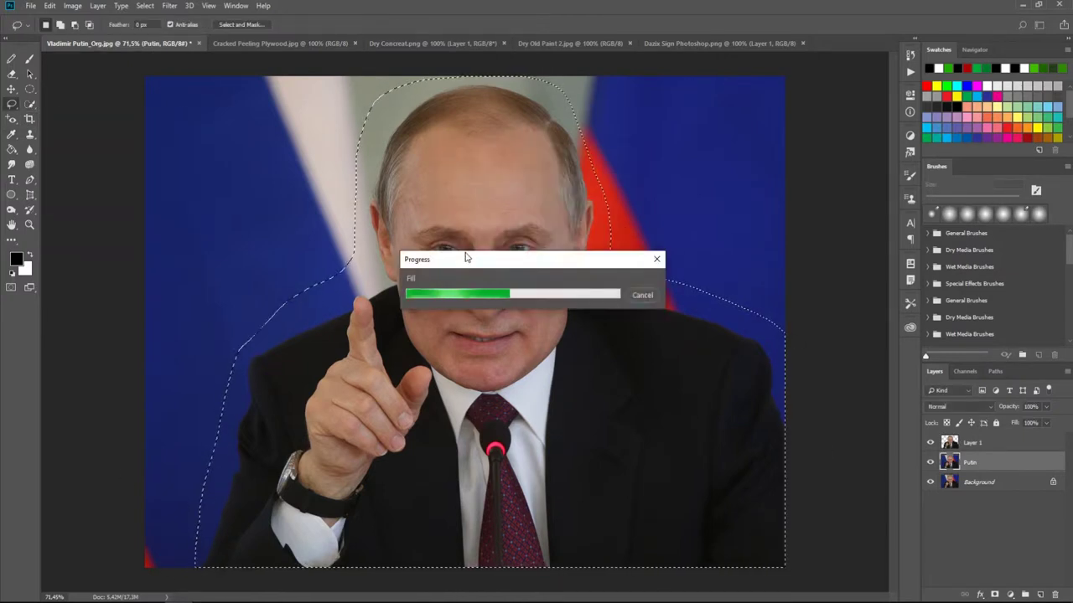
pyautogui.keyDown('alt'); pyautogui.click(929, 462); pyautogui.keyUp('alt')
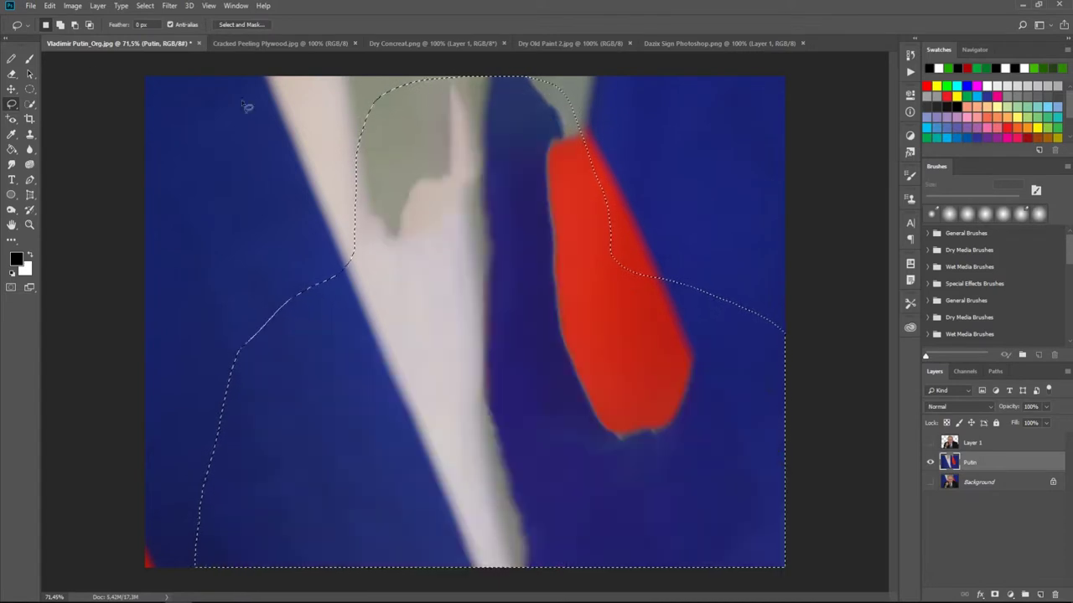
# Clone blue flag and grey wall texture over the leftover patches around the fill.
pyautogui.click(30, 134)
pyautogui.click(930, 443)
pyautogui.keyDown('alt'); pyautogui.click(519, 222); pyautogui.keyUp('alt')
pyautogui.moveTo(528, 93); pyautogui.dragTo(559, 124)
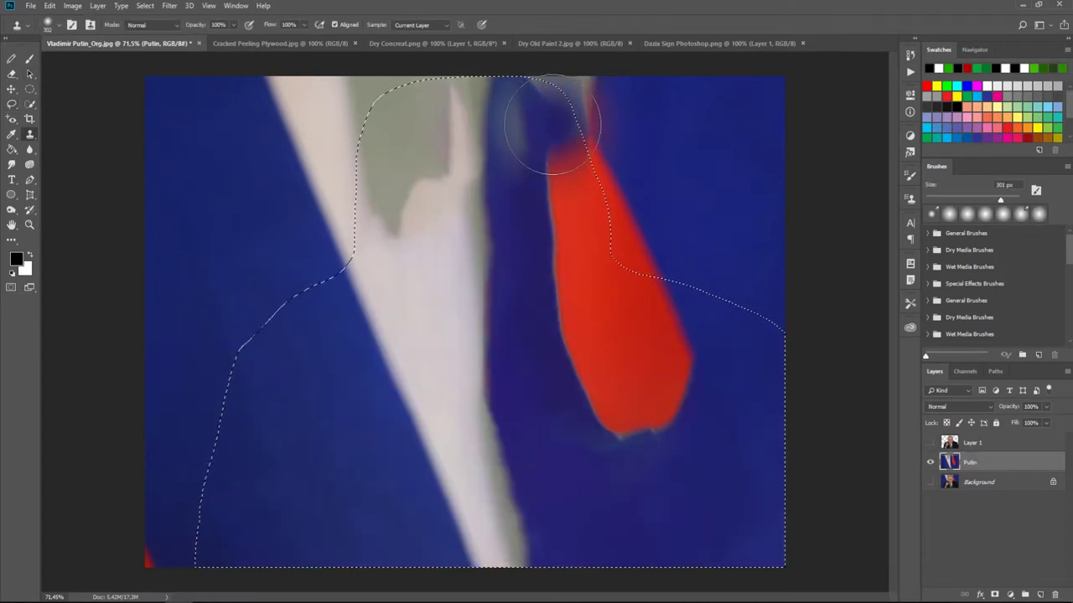
pyautogui.keyDown('alt'); pyautogui.rightClick(520, 215); pyautogui.keyUp('alt')
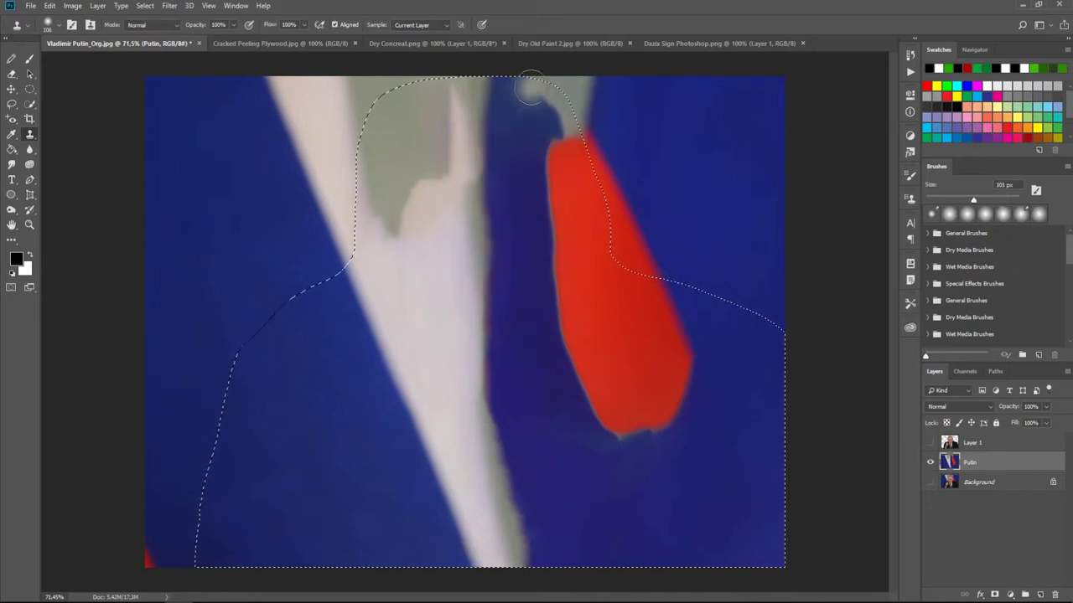
pyautogui.moveTo(529, 88); pyautogui.dragTo(515, 106)
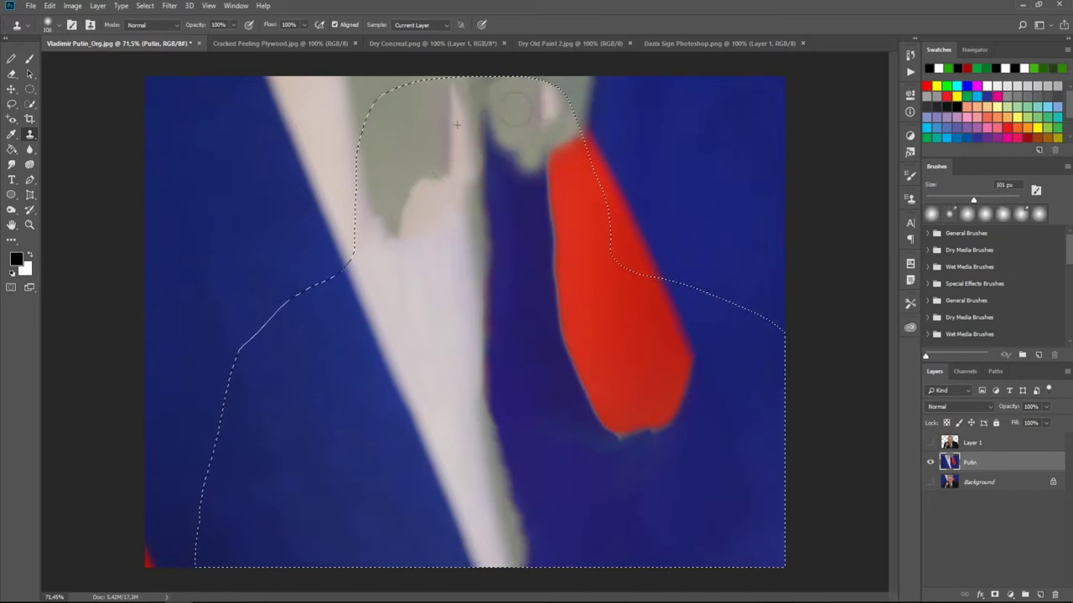
pyautogui.moveTo(515, 107); pyautogui.dragTo(528, 151)
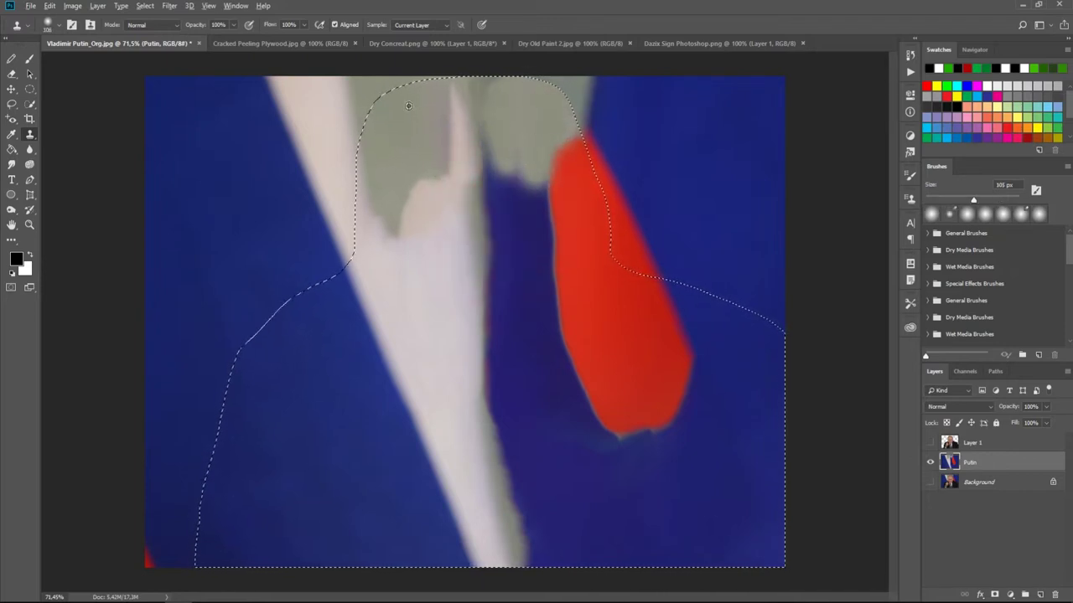
pyautogui.moveTo(537, 222); pyautogui.dragTo(490, 139)
pyautogui.hotkey('ctrl', 'd')
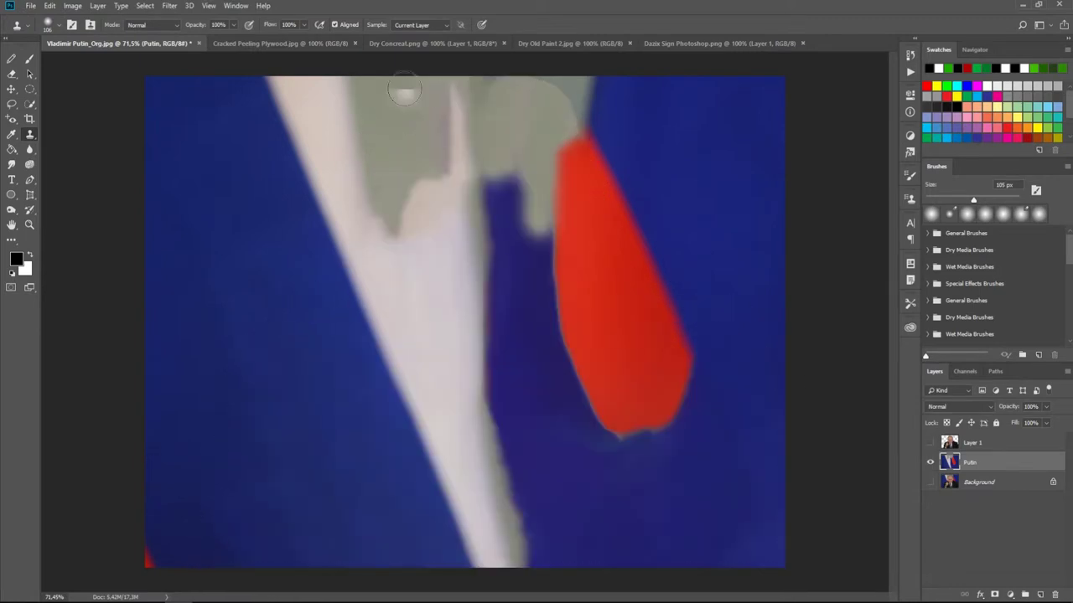
pyautogui.moveTo(456, 91); pyautogui.dragTo(469, 172)
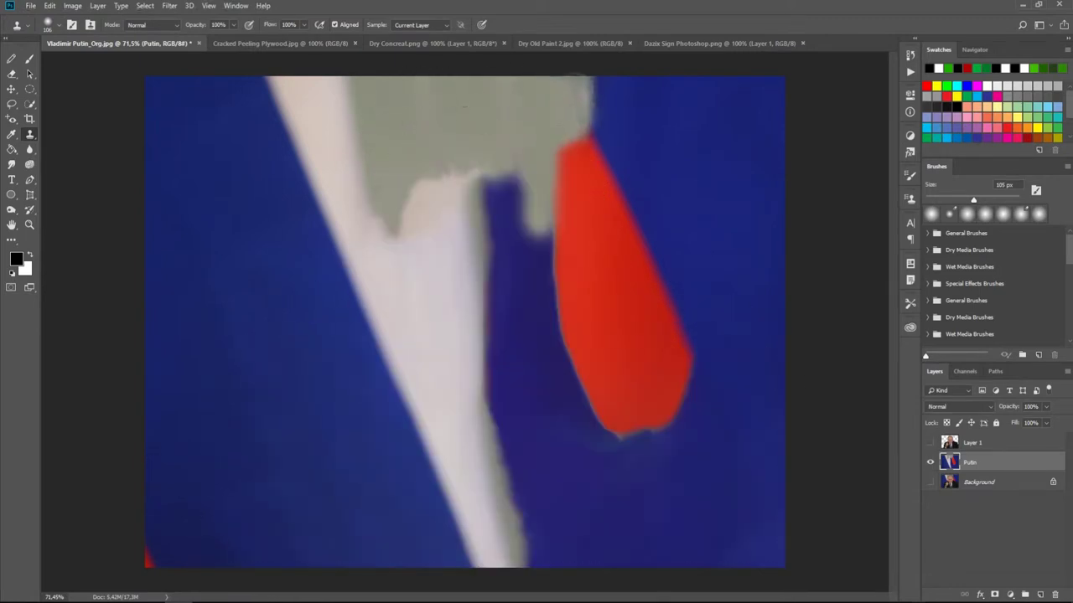
pyautogui.moveTo(584, 103)
pyautogui.mouseDown()
pyautogui.moveTo(594, 104)
pyautogui.moveTo(584, 79)
pyautogui.mouseUp()
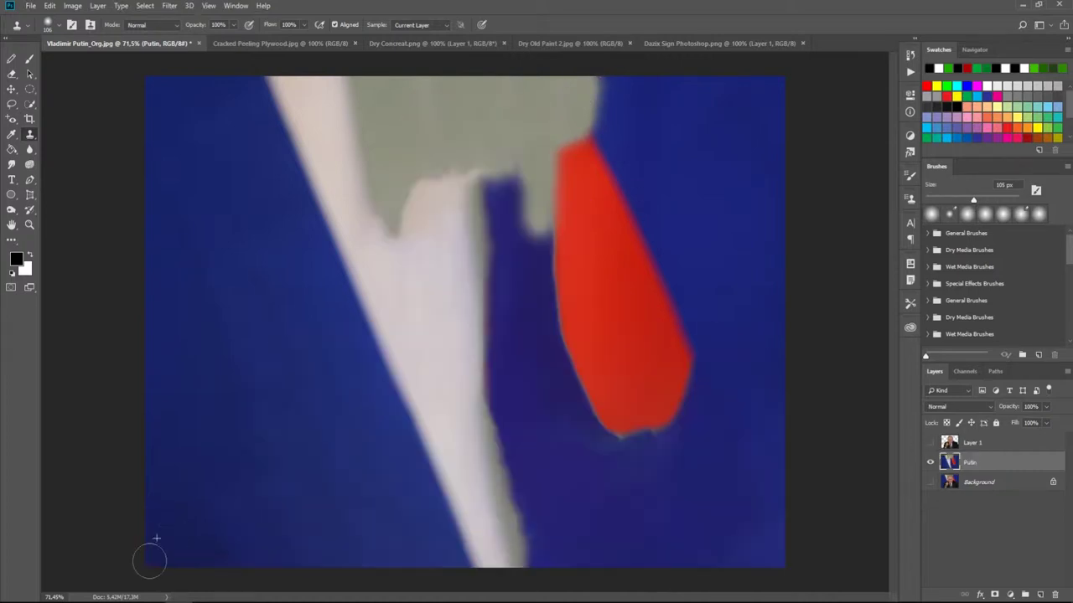
# Clone the flag's red stripe upward to the top edge of the image.
pyautogui.click(930, 443)
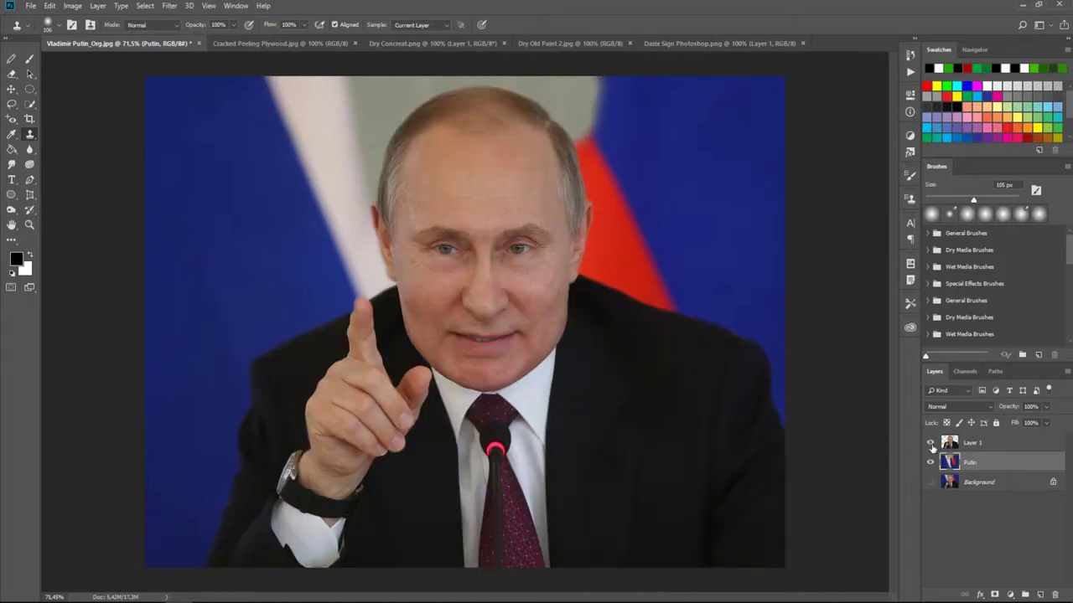
pyautogui.moveTo(591, 138); pyautogui.dragTo(609, 159)
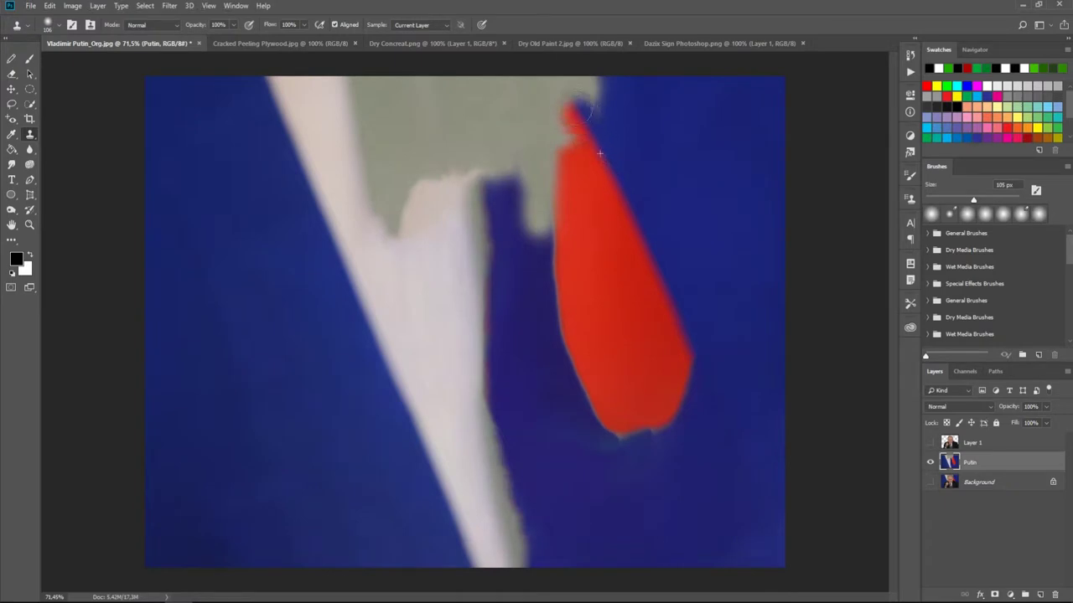
pyautogui.moveTo(574, 99); pyautogui.dragTo(635, 151)
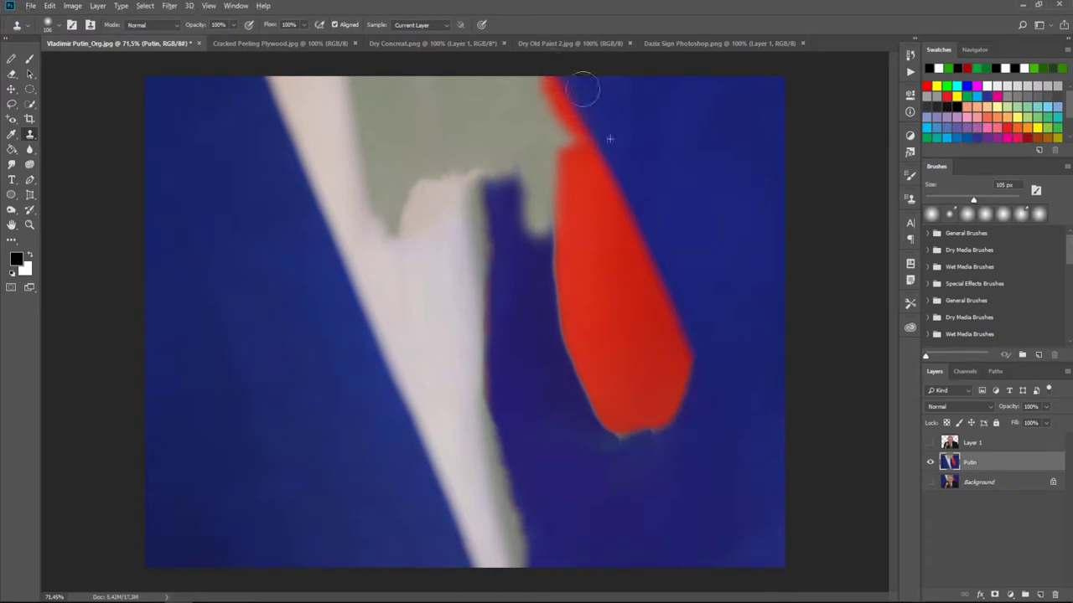
pyautogui.moveTo(575, 128); pyautogui.dragTo(589, 205)
pyautogui.moveTo(606, 272)
pyautogui.mouseDown()
pyautogui.moveTo(545, 143)
pyautogui.moveTo(528, 77)
pyautogui.mouseUp()
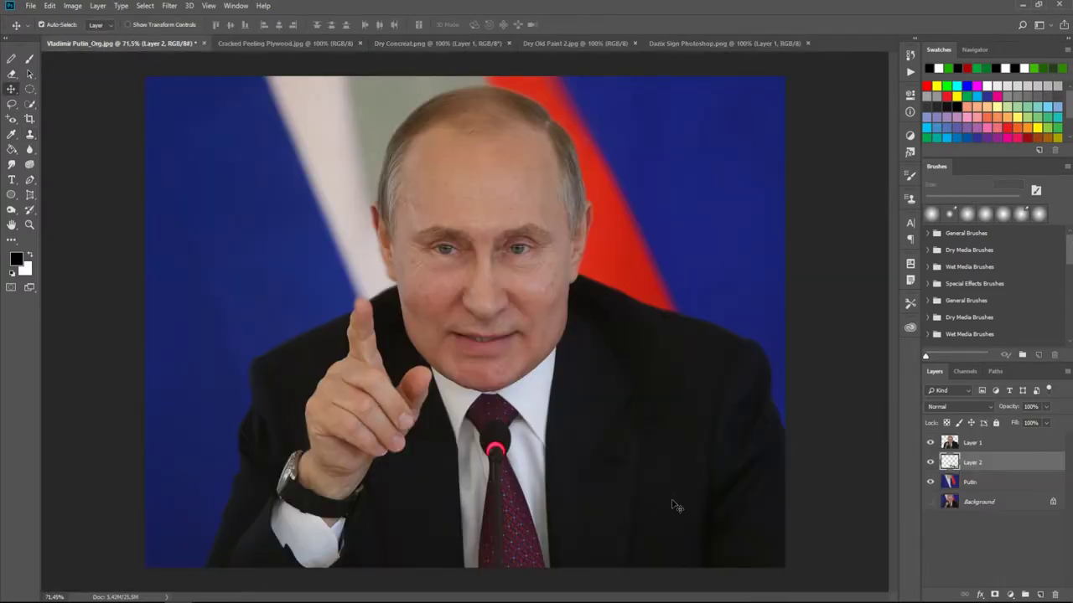
# Move the Dazix signature to the top, shrink it into the bottom-right corner, and add a white stroke.
pyautogui.hotkey('ctrl', ']')
pyautogui.hotkey('ctrl', 't')
pyautogui.moveTo(708, 534); pyautogui.dragTo(639, 532)
pyautogui.press('Return')
pyautogui.doubleClick(1014, 442)
pyautogui.click(563, 124)
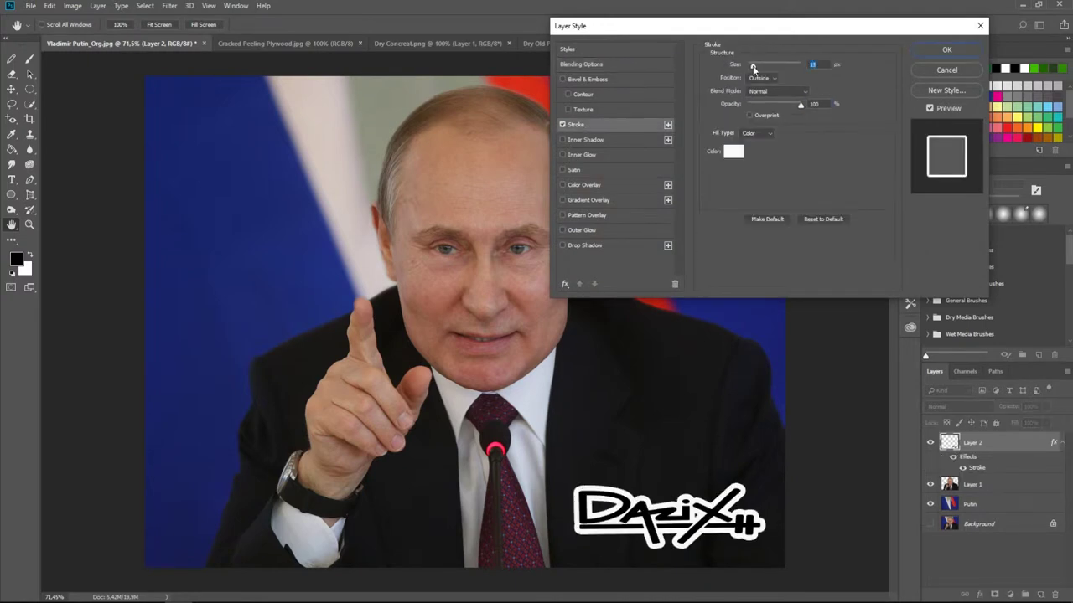
pyautogui.press('Return')
# Liquify the man's face with Forehead 100 and Jawline -100.
pyautogui.hotkey('alt', '[')
pyautogui.click(170, 6)
pyautogui.click(190, 94)
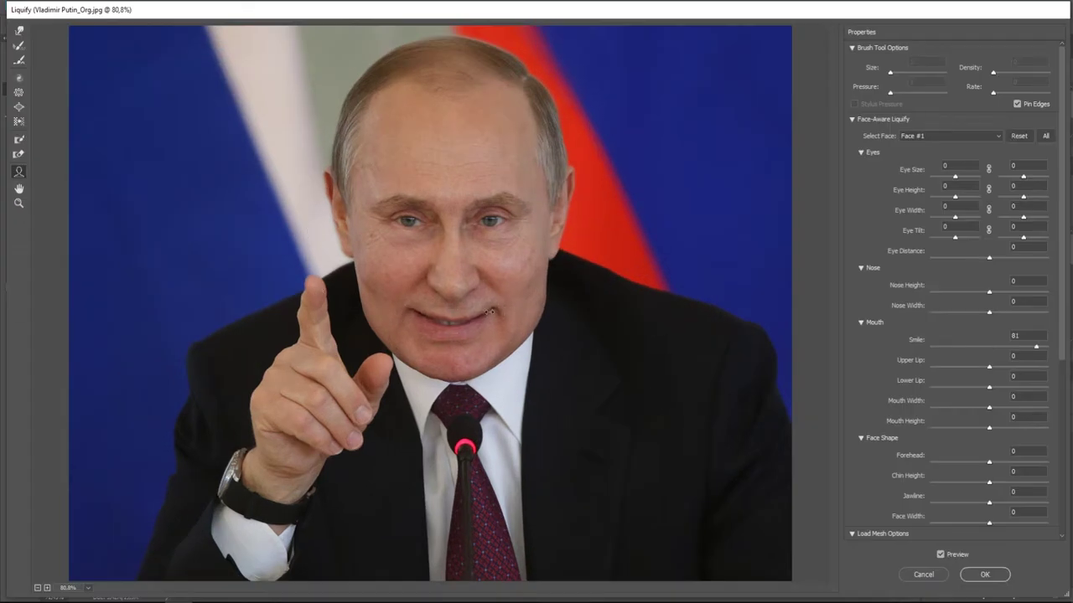
pyautogui.moveTo(352, 340); pyautogui.dragTo(394, 339)
pyautogui.moveTo(453, 80); pyautogui.dragTo(452, 41)
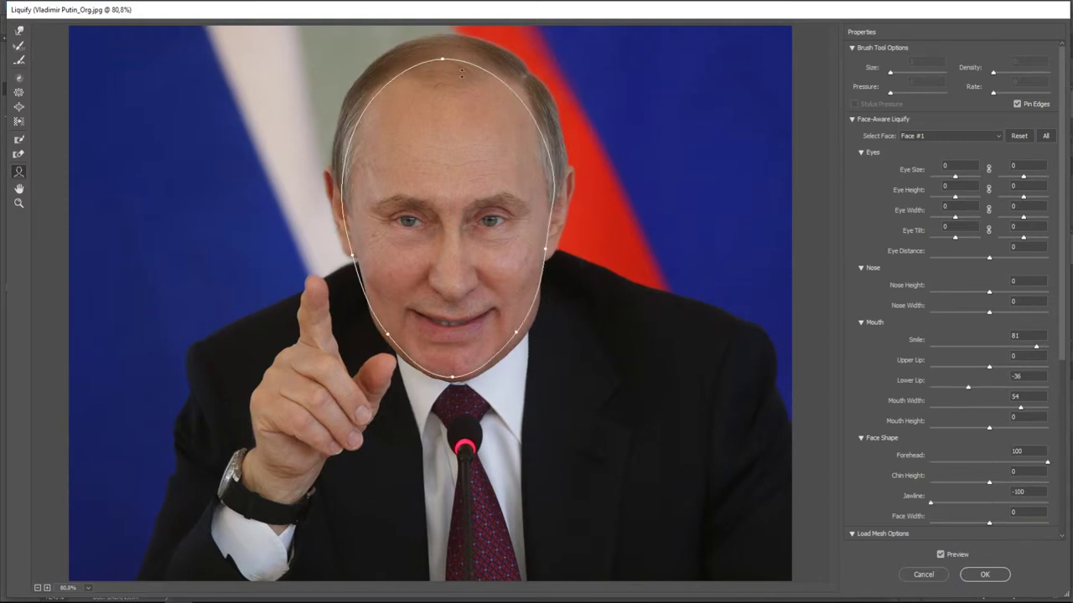
pyautogui.click(994, 576)
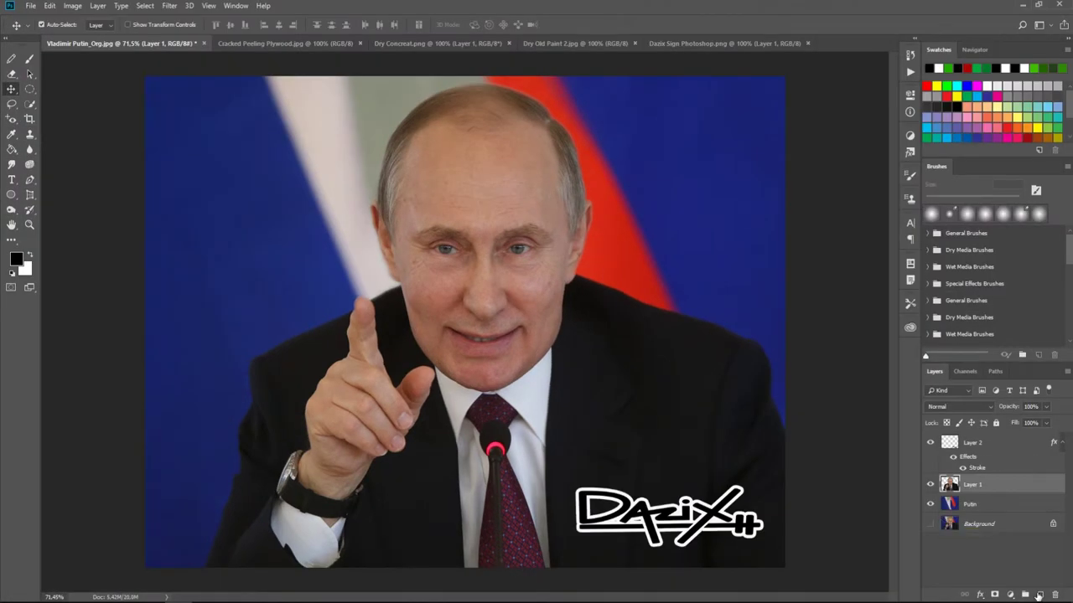
# Add a Black & White adjustment layer, invert its mask, and paint white over the face and forehead.
pyautogui.click(1010, 594)
pyautogui.click(1018, 505)
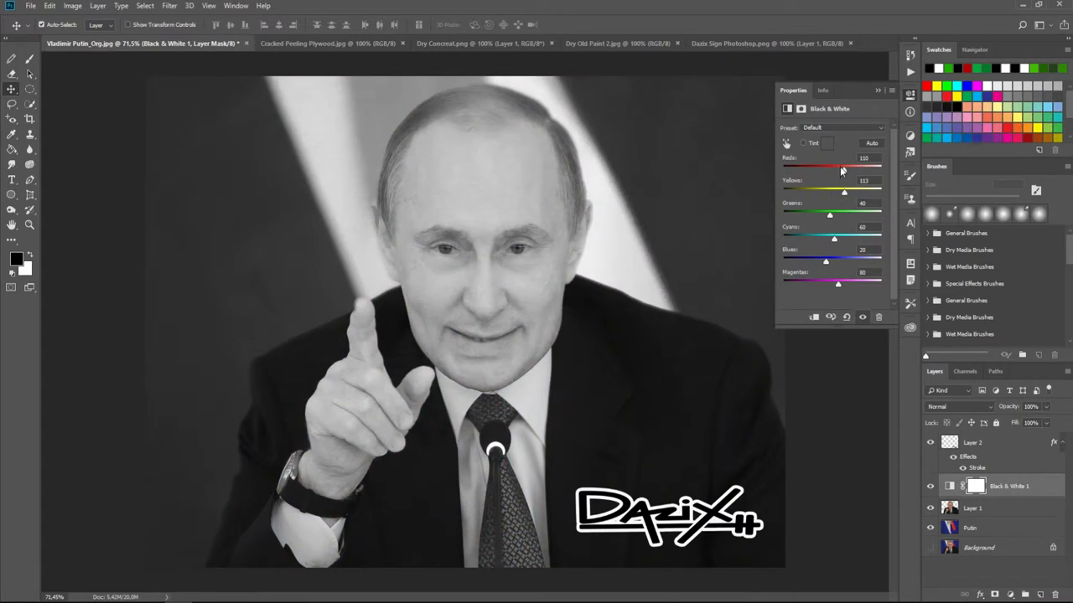
pyautogui.click(910, 94)
pyautogui.hotkey('ctrl', 'i')
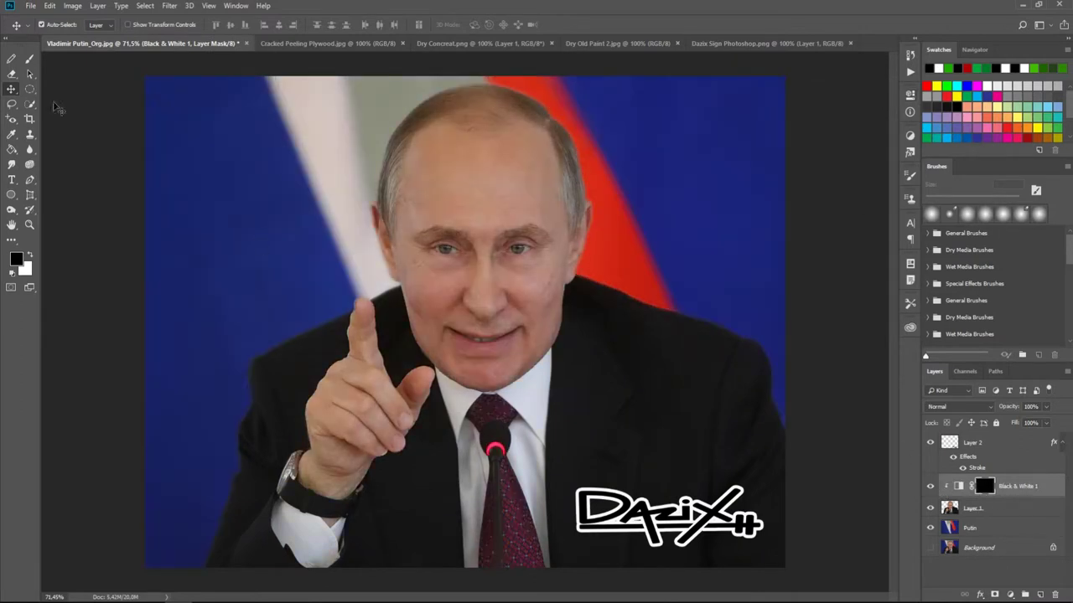
pyautogui.press('b')
pyautogui.press('x')
pyautogui.moveTo(428, 277)
pyautogui.mouseDown()
pyautogui.moveTo(543, 237)
pyautogui.moveTo(444, 344)
pyautogui.moveTo(422, 393)
pyautogui.moveTo(320, 459)
pyautogui.moveTo(330, 522)
pyautogui.mouseUp()
pyautogui.scroll(3, 536, 294)
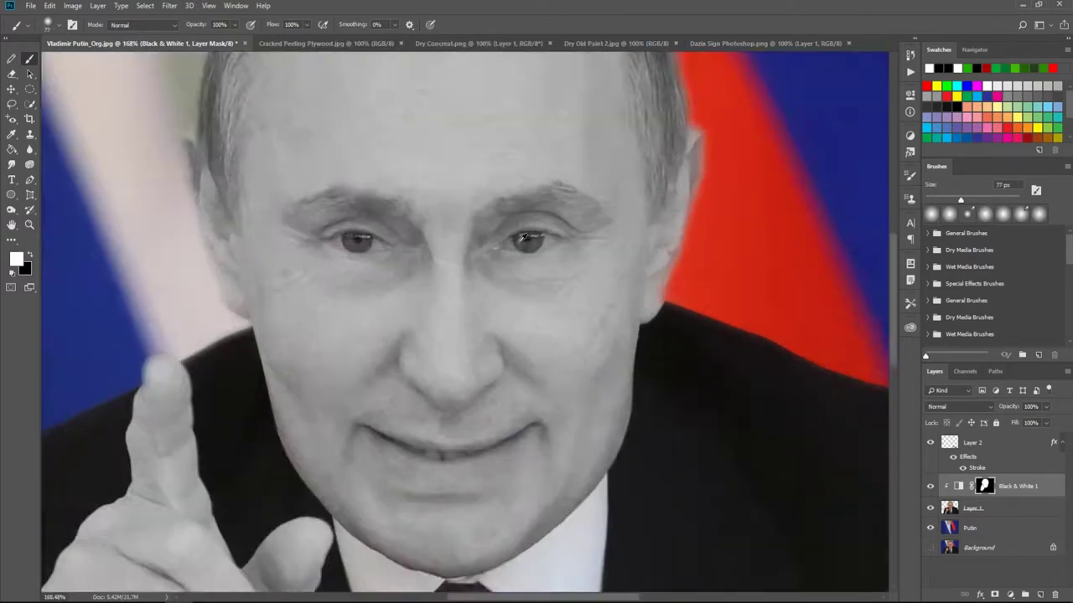
# Paint the Black & White 1 mask over the lips with a smaller brush to bring back their red.
pyautogui.scroll(2, 519, 277)
pyautogui.rightClick(518, 250)
pyautogui.press('Escape')
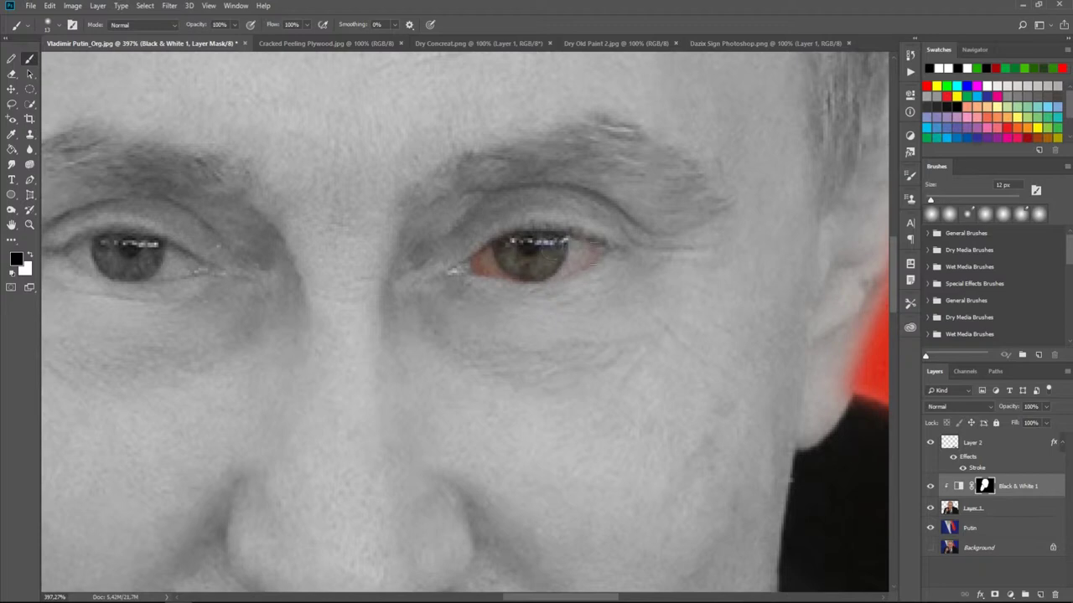
pyautogui.hscroll(-5, 539, 272)
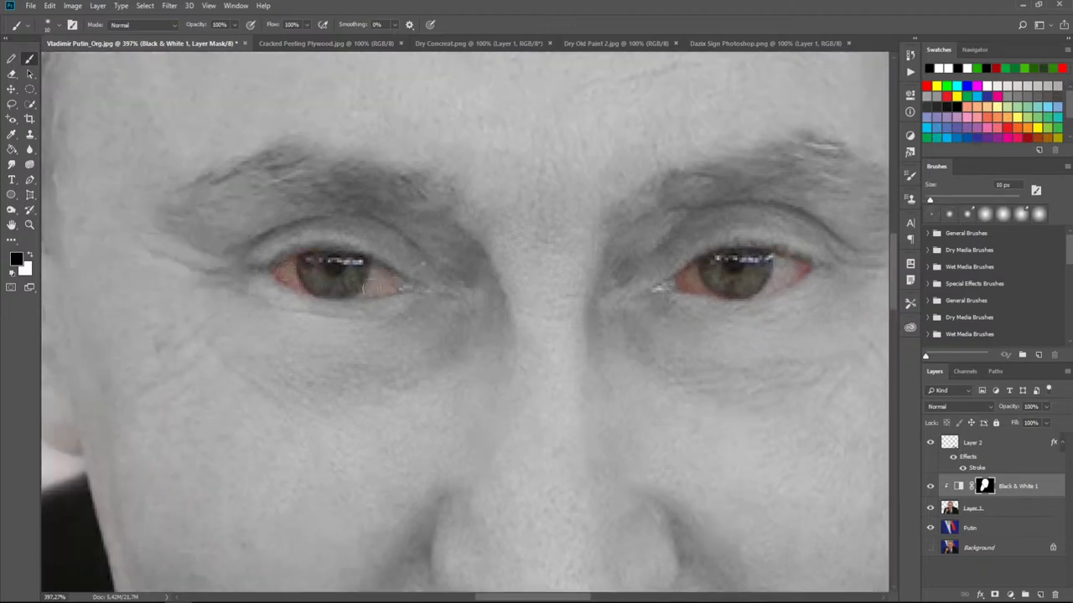
pyautogui.scroll(-10, 537, 336)
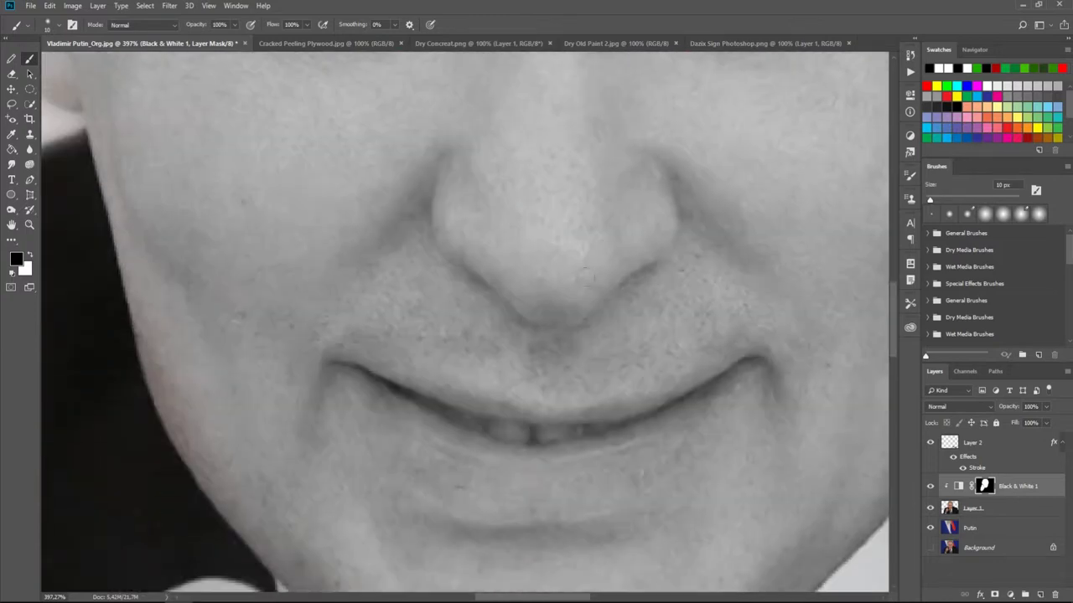
pyautogui.moveTo(335, 300); pyautogui.dragTo(567, 386)
pyautogui.moveTo(343, 323)
pyautogui.mouseDown()
pyautogui.moveTo(478, 430)
pyautogui.moveTo(712, 352)
pyautogui.moveTo(347, 307)
pyautogui.mouseUp()
pyautogui.press('[')
pyautogui.press('[')
pyautogui.moveTo(763, 308)
pyautogui.mouseDown()
pyautogui.moveTo(637, 335)
pyautogui.moveTo(686, 367)
pyautogui.mouseUp()
pyautogui.moveTo(672, 403)
pyautogui.mouseDown()
pyautogui.moveTo(476, 456)
pyautogui.moveTo(347, 302)
pyautogui.moveTo(557, 359)
pyautogui.moveTo(735, 319)
pyautogui.mouseUp()
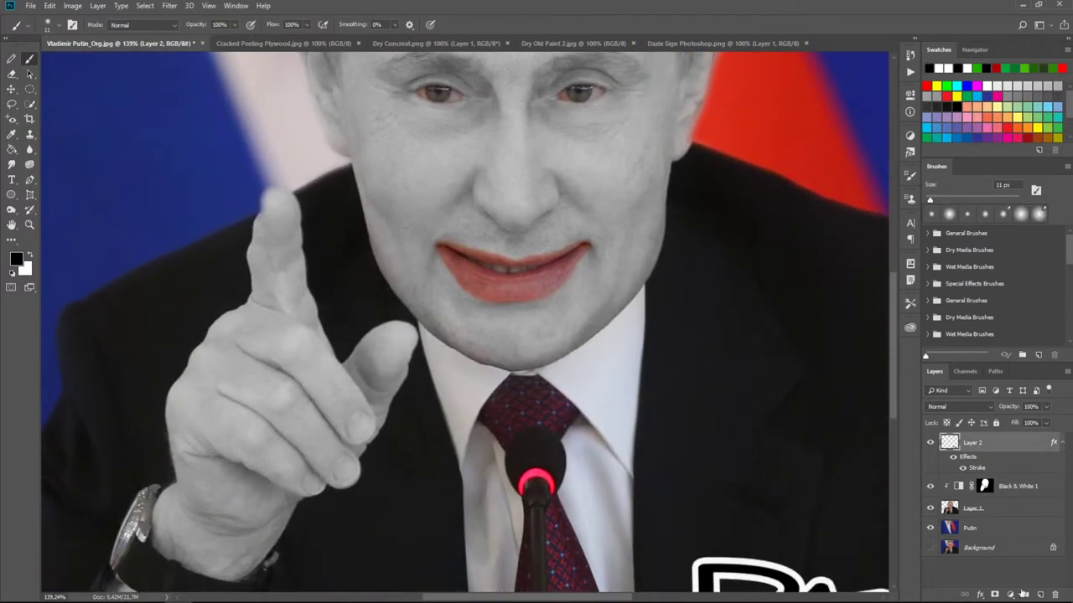
# Create a Nails layer and unmask the colour of the fingernails on the Black & White mask.
pyautogui.click(1039, 594)
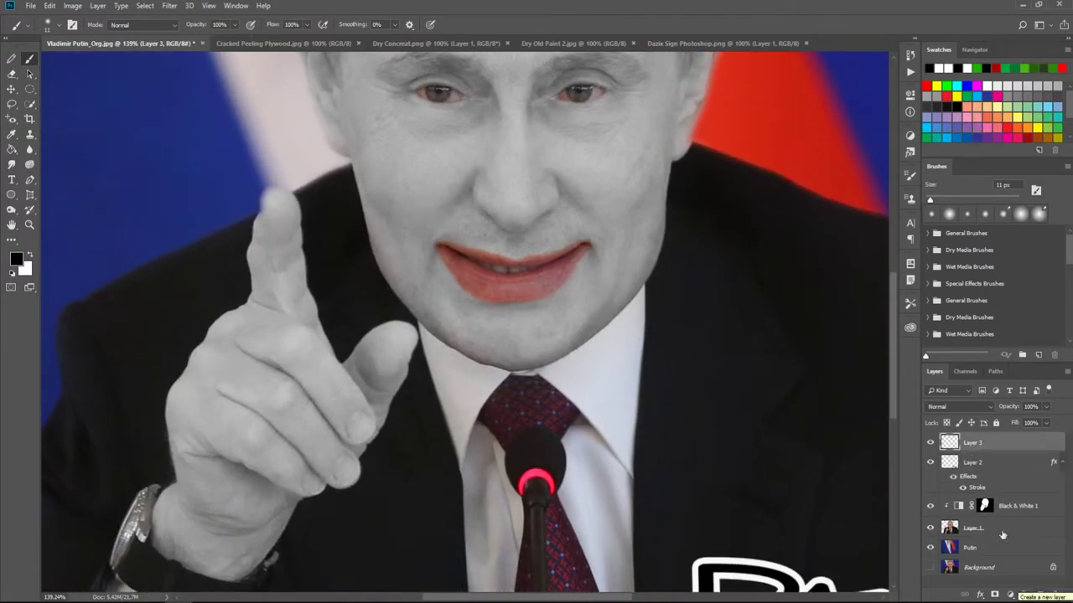
pyautogui.write('Nails')
pyautogui.press('Return')
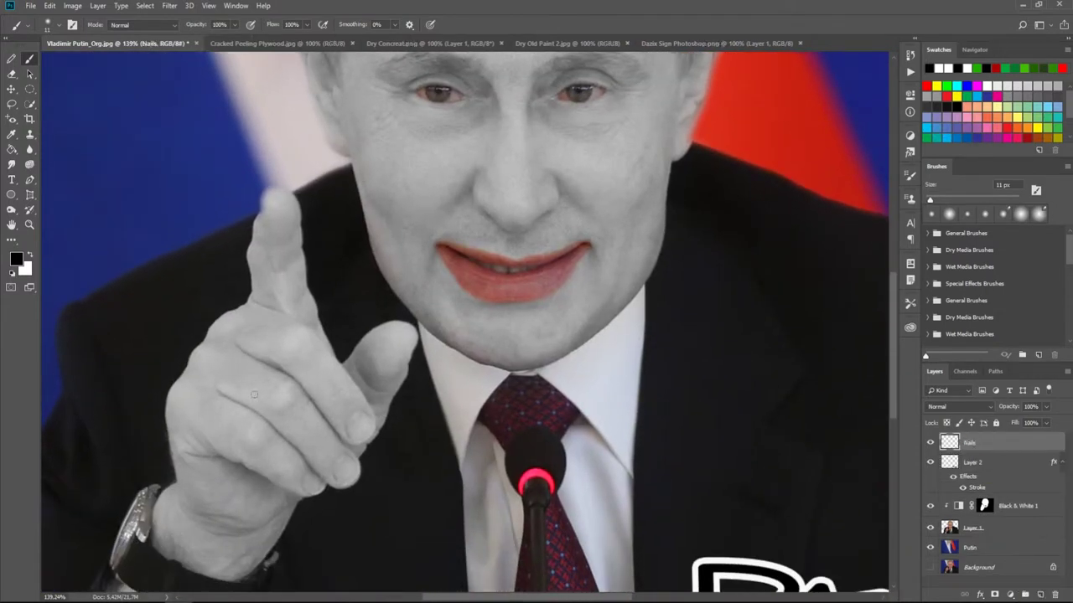
pyautogui.click(985, 506)
pyautogui.scroll(5, 369, 402)
pyautogui.moveTo(366, 331); pyautogui.dragTo(406, 361)
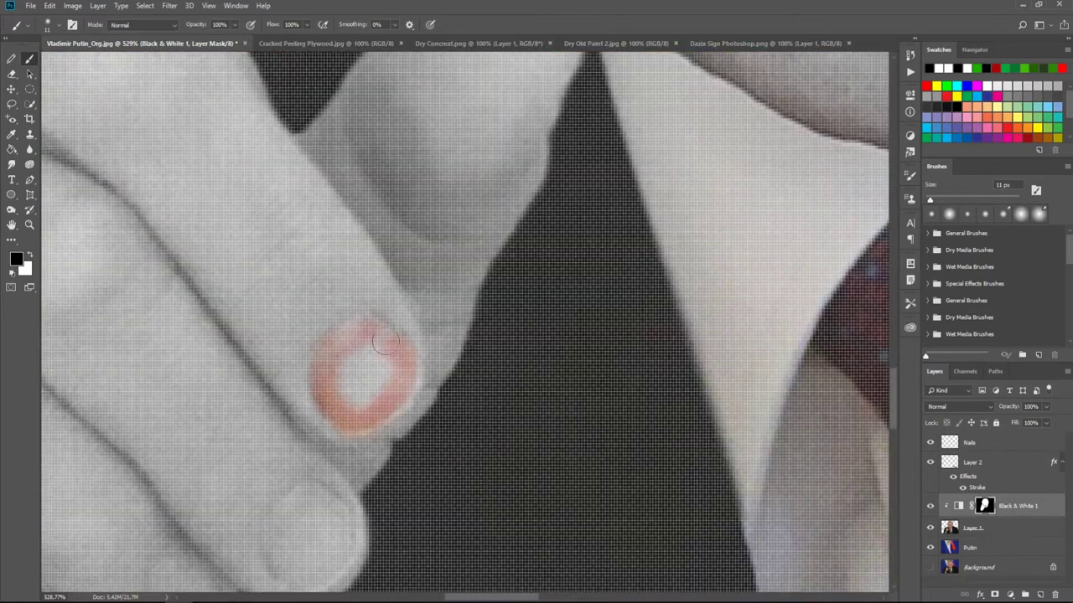
pyautogui.scroll(-5, 406, 360)
pyautogui.moveTo(360, 292); pyautogui.dragTo(361, 389)
pyautogui.moveTo(394, 318); pyautogui.dragTo(371, 325)
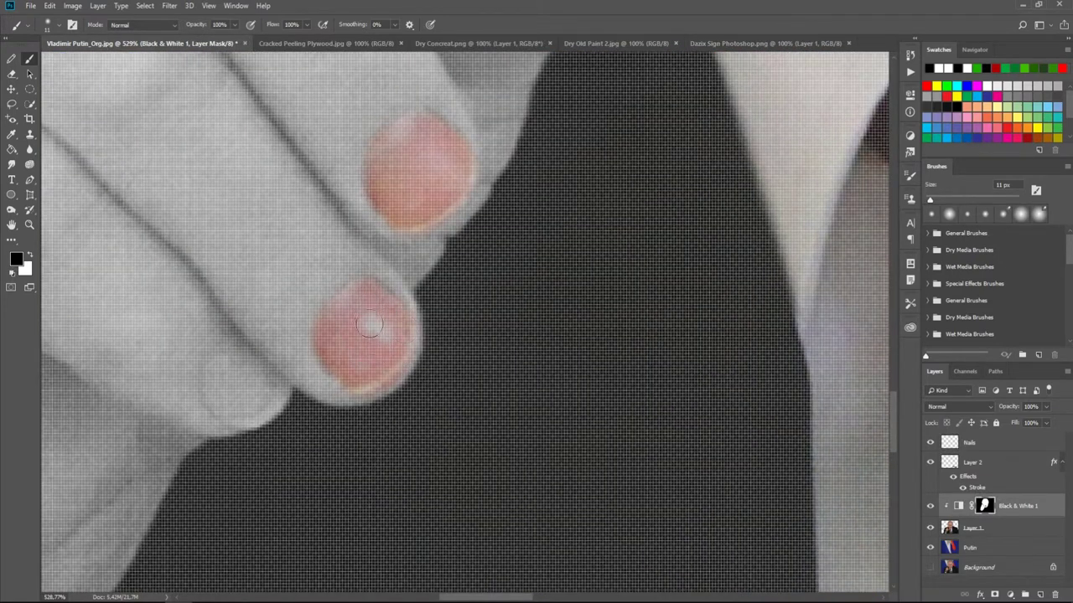
pyautogui.moveTo(222, 362); pyautogui.dragTo(230, 411)
pyautogui.moveTo(262, 367); pyautogui.dragTo(241, 384)
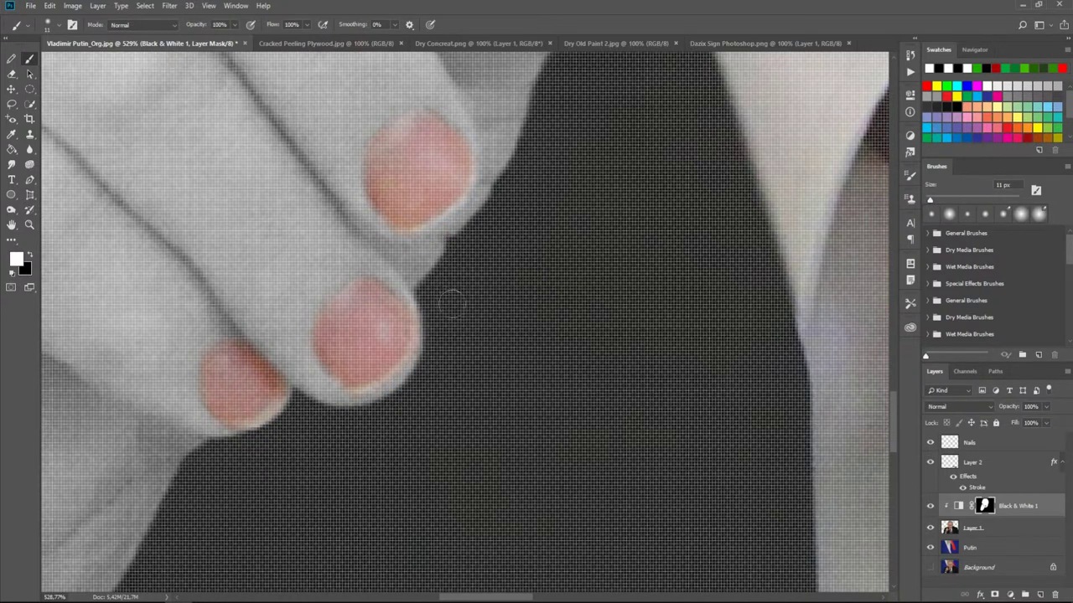
# Pick bright green and paint it over the fingernails on the Nails layer.
pyautogui.scroll(2, 428, 329)
pyautogui.scroll(2, 594, 234)
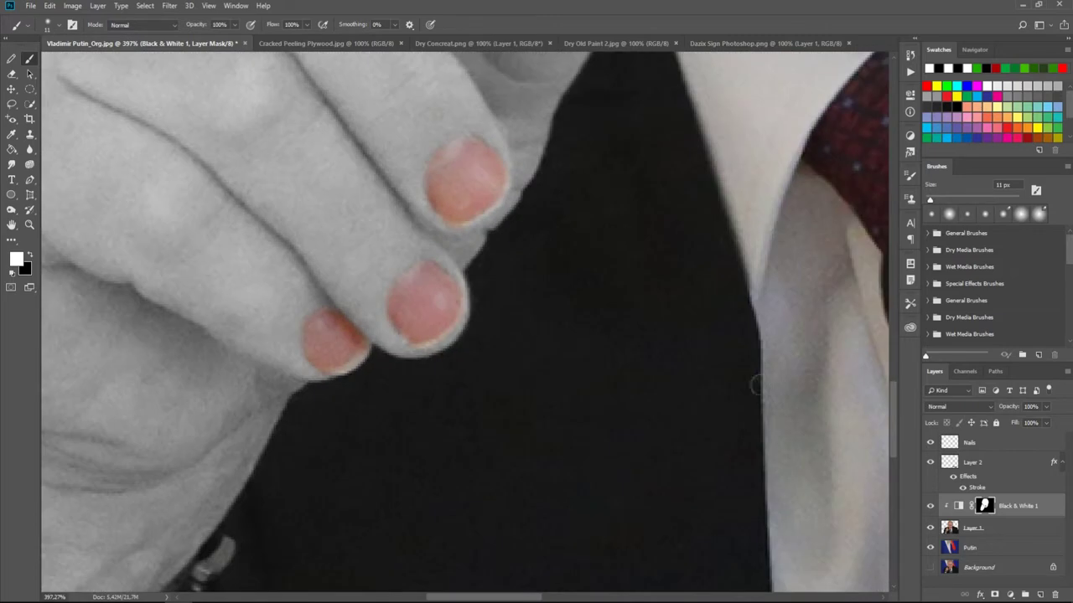
pyautogui.hotkey('alt', ']')
pyautogui.hotkey('alt', ']')
pyautogui.press('x')
pyautogui.press('i')
pyautogui.click(534, 202)
pyautogui.press('Return')
pyautogui.press('b')
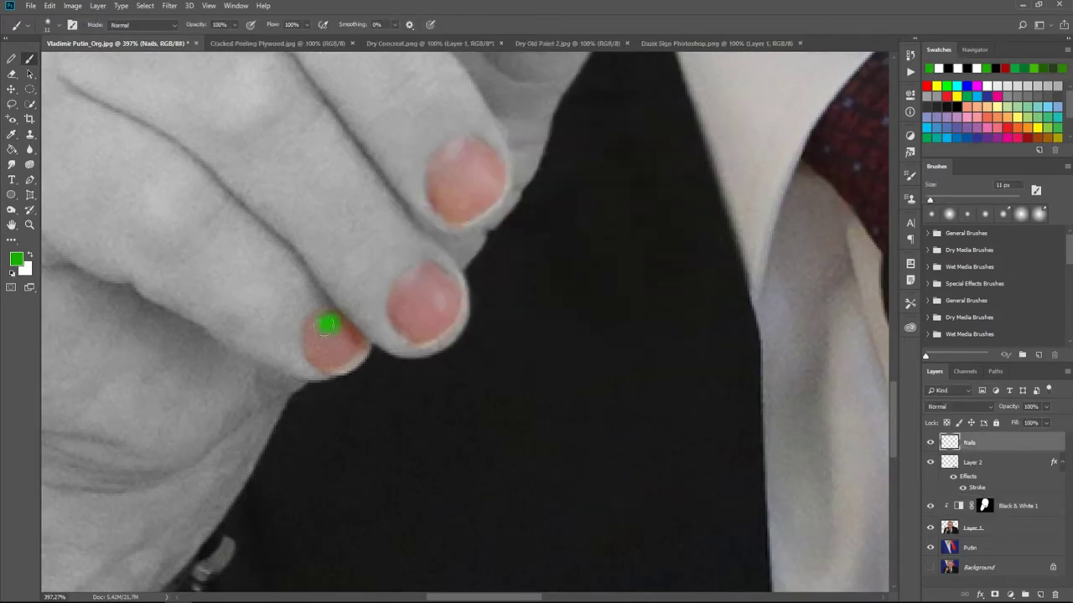
pyautogui.moveTo(426, 274)
pyautogui.mouseDown()
pyautogui.moveTo(417, 344)
pyautogui.moveTo(397, 283)
pyautogui.mouseUp()
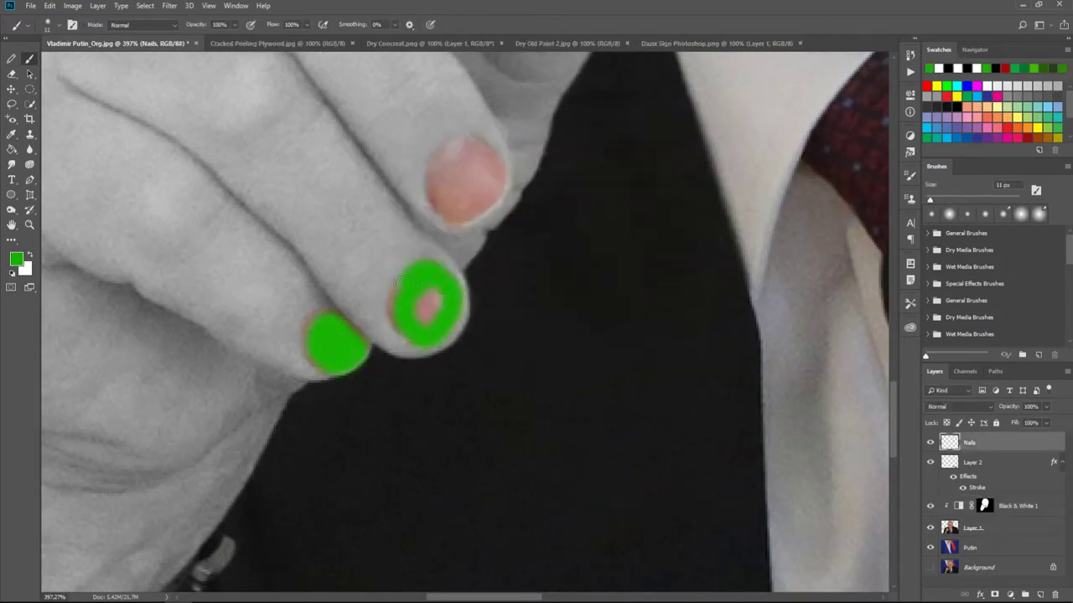
pyautogui.moveTo(459, 144)
pyautogui.mouseDown()
pyautogui.moveTo(440, 178)
pyautogui.moveTo(496, 171)
pyautogui.moveTo(468, 180)
pyautogui.mouseUp()
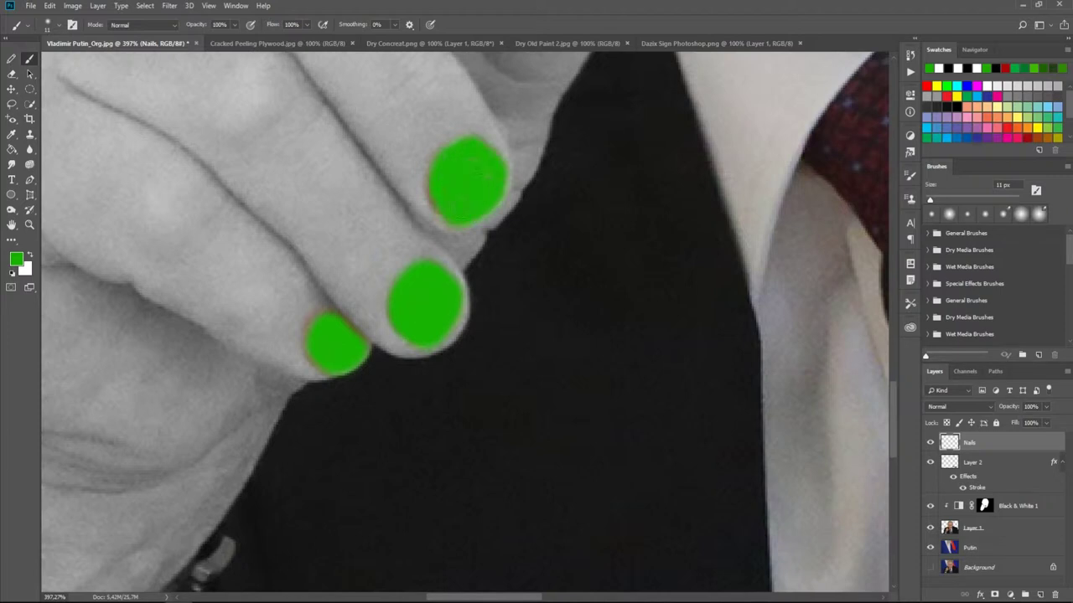
# Set the Nails layer blend mode to Color and add a new layer for the lips.
pyautogui.click(960, 407)
pyautogui.click(947, 384)
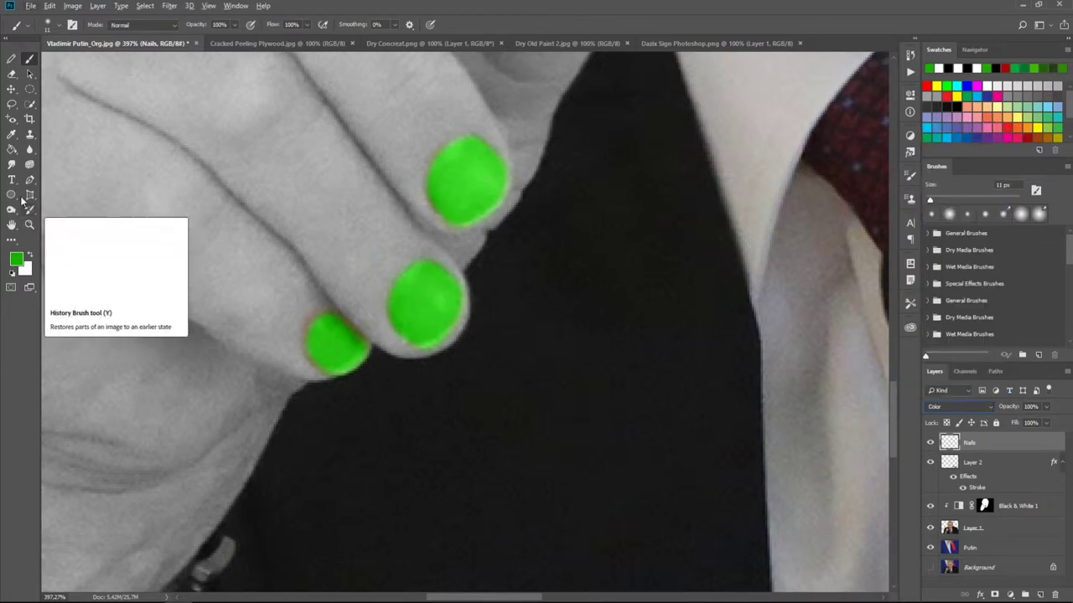
pyautogui.scroll(-3, 634, 249)
pyautogui.scroll(-4, 583, 170)
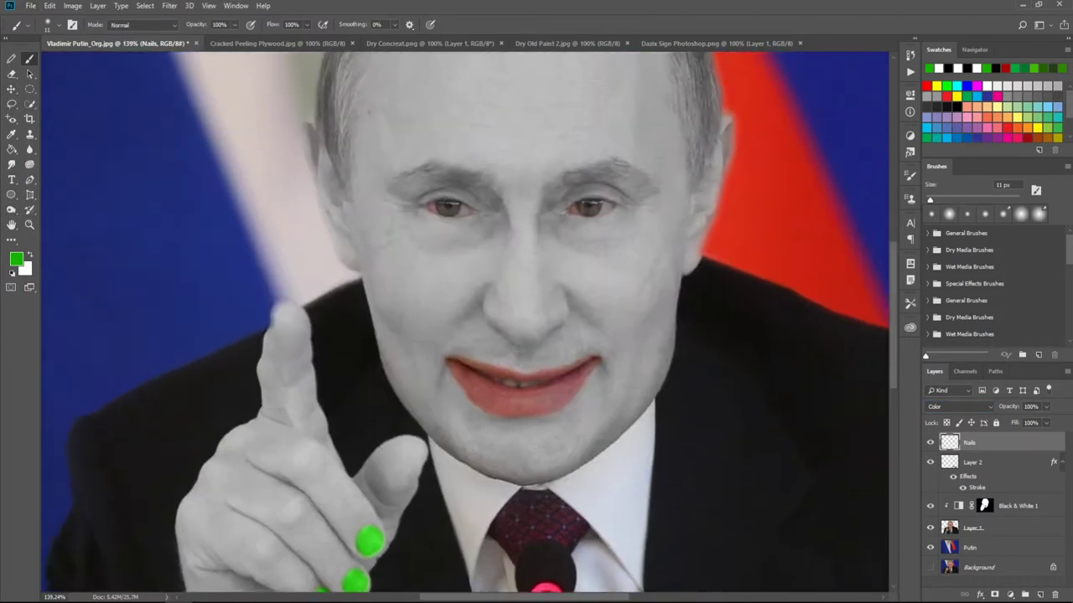
pyautogui.hotkey('ctrl', 'shift', 'alt', 'n')
pyautogui.doubleClick(973, 442)
# Name the new layer 'Lips' and set a strong red as the painting colour.
pyautogui.write('Lips')
pyautogui.press('Return')
pyautogui.click(16, 260)
pyautogui.click(1004, 67)
pyautogui.press('Return')
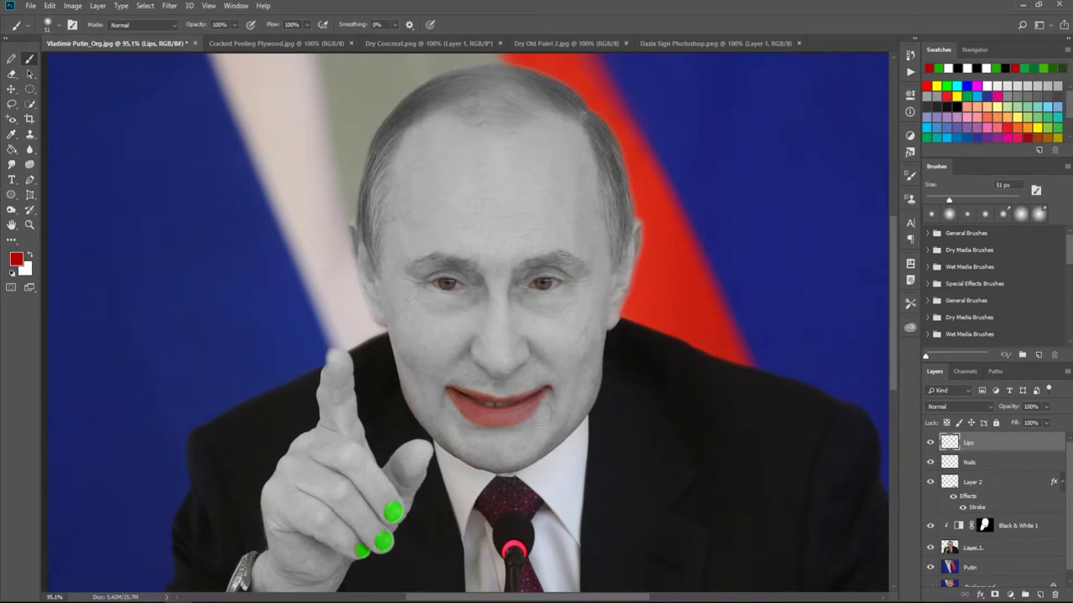
# Paint a wide red smile around the mouth from cheek to cheek.
pyautogui.click(567, 362)
pyautogui.moveTo(431, 362)
pyautogui.mouseDown()
pyautogui.moveTo(501, 423)
pyautogui.moveTo(567, 362)
pyautogui.mouseUp()
pyautogui.moveTo(459, 389); pyautogui.dragTo(533, 388)
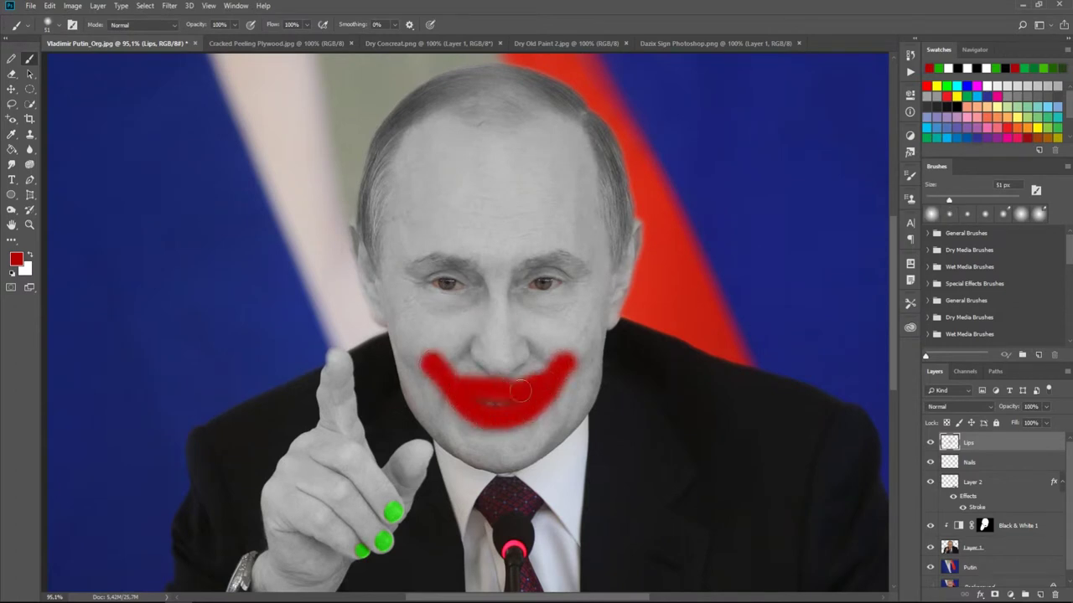
pyautogui.moveTo(475, 412); pyautogui.dragTo(566, 361)
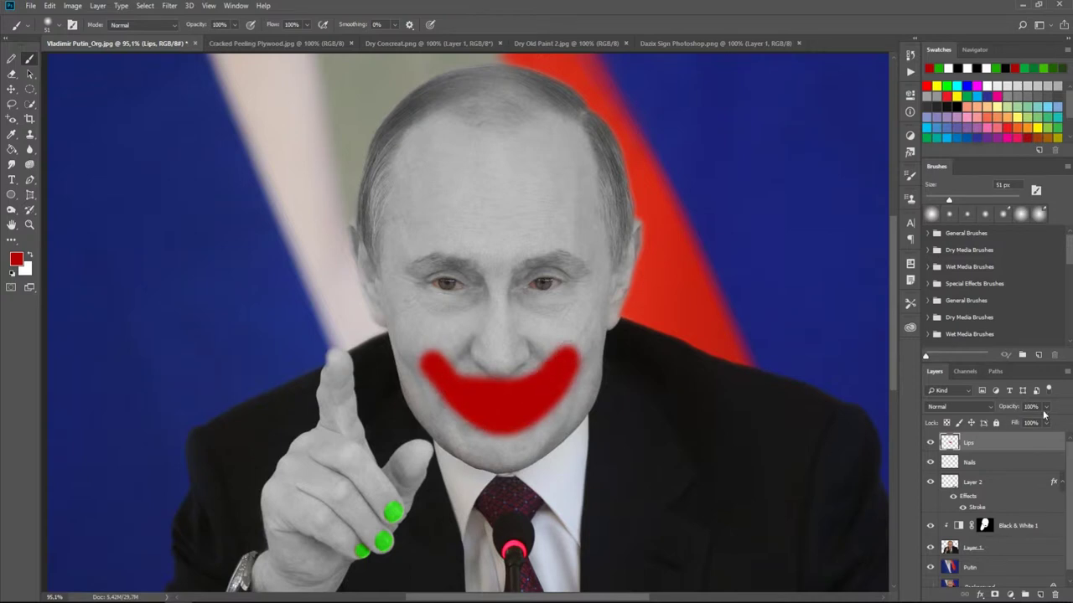
pyautogui.moveTo(1046, 406); pyautogui.dragTo(1016, 417)
pyautogui.scroll(3, 504, 444)
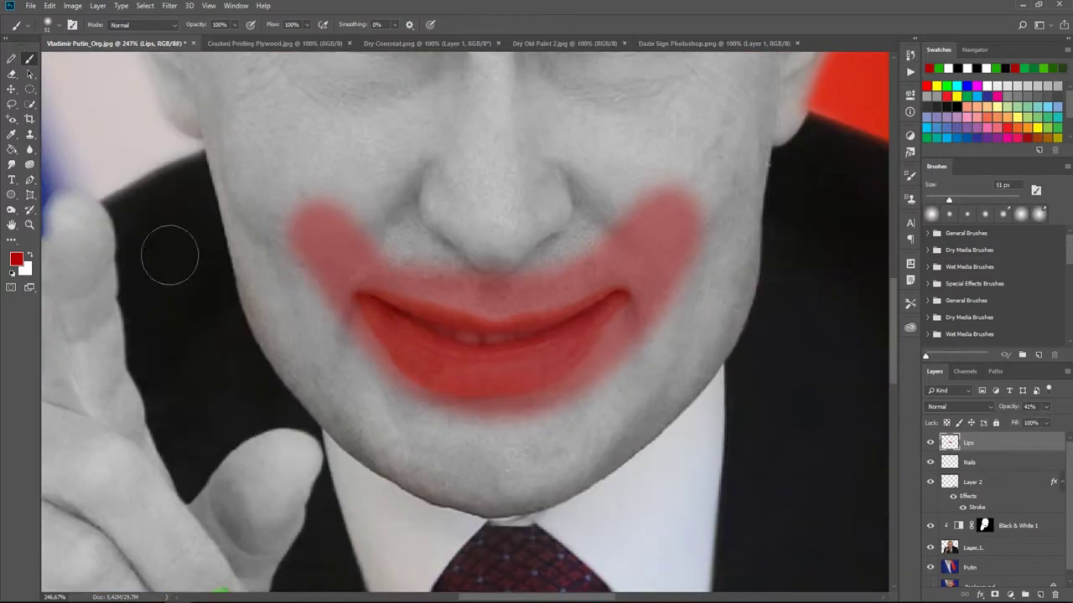
# Erase the smile's excess edges and restore the Lips layer to full opacity.
pyautogui.press('e')
pyautogui.moveTo(406, 251)
pyautogui.mouseDown()
pyautogui.moveTo(616, 243)
pyautogui.moveTo(670, 193)
pyautogui.mouseUp()
pyautogui.moveTo(368, 240)
pyautogui.mouseDown()
pyautogui.moveTo(358, 186)
pyautogui.moveTo(310, 264)
pyautogui.moveTo(289, 219)
pyautogui.mouseUp()
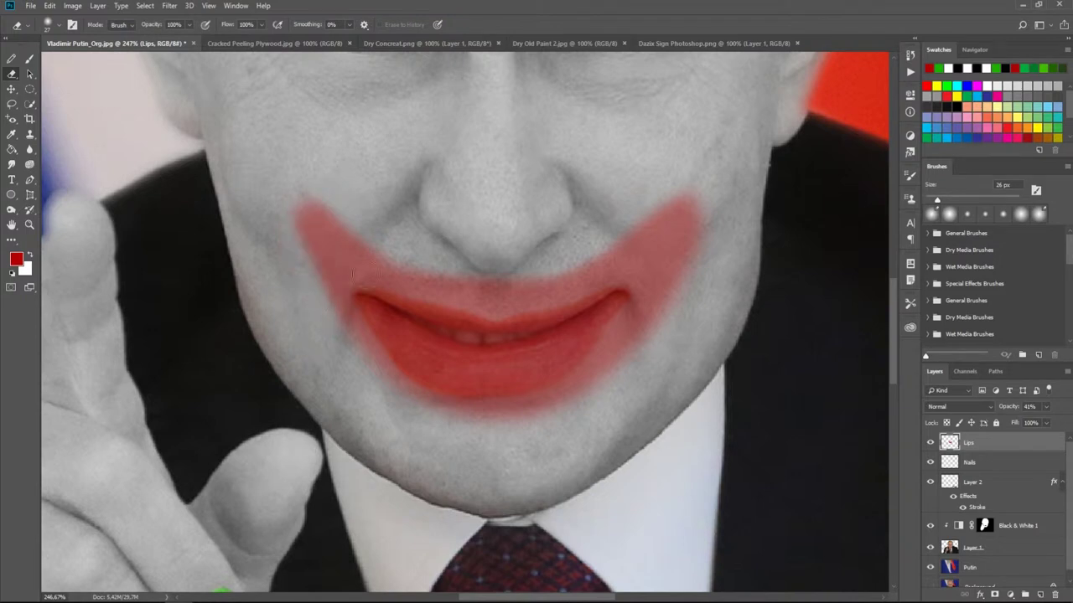
pyautogui.moveTo(704, 220); pyautogui.dragTo(650, 328)
pyautogui.press('b')
pyautogui.moveTo(1046, 406); pyautogui.dragTo(1063, 424)
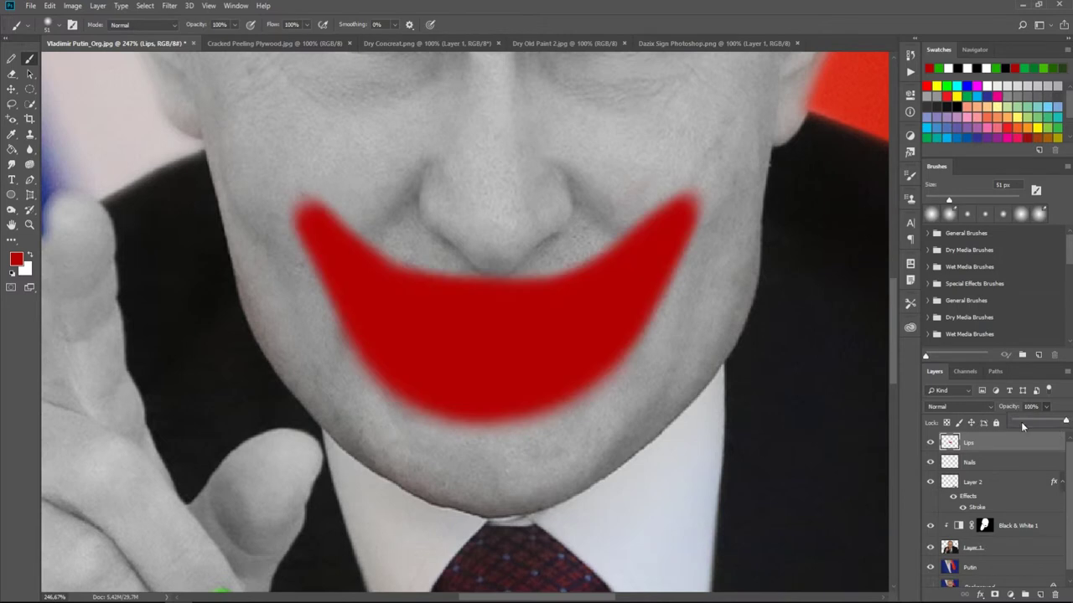
# Adjust the Lips layer's Blend If so the lip creases show through, then add a layer.
pyautogui.doubleClick(1014, 442)
pyautogui.moveTo(848, 251)
pyautogui.mouseDown()
pyautogui.moveTo(763, 248)
pyautogui.moveTo(846, 253)
pyautogui.moveTo(781, 253)
pyautogui.mouseUp()
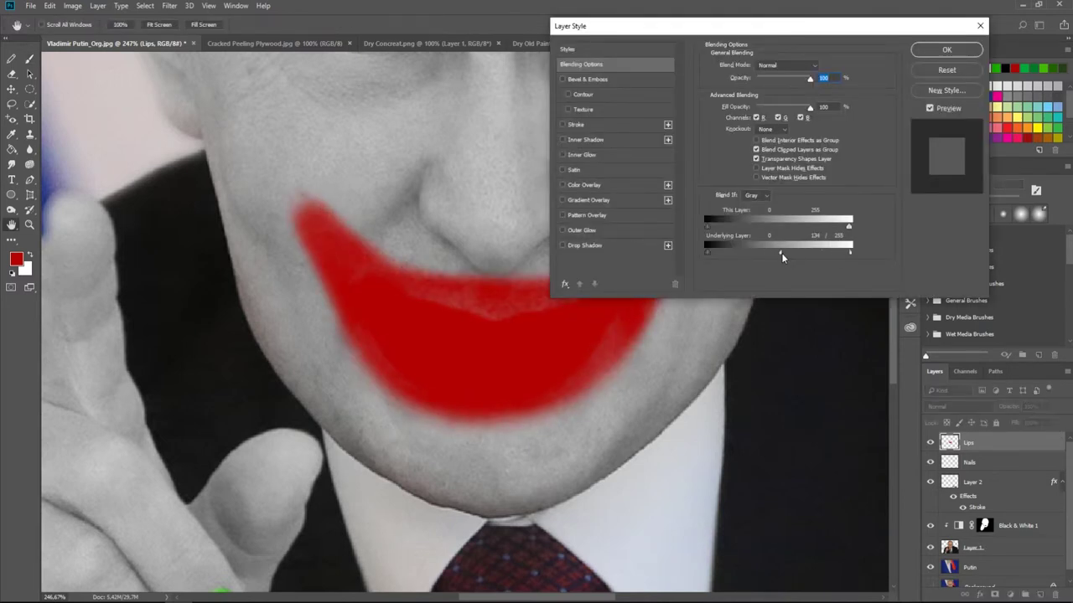
pyautogui.press('Return')
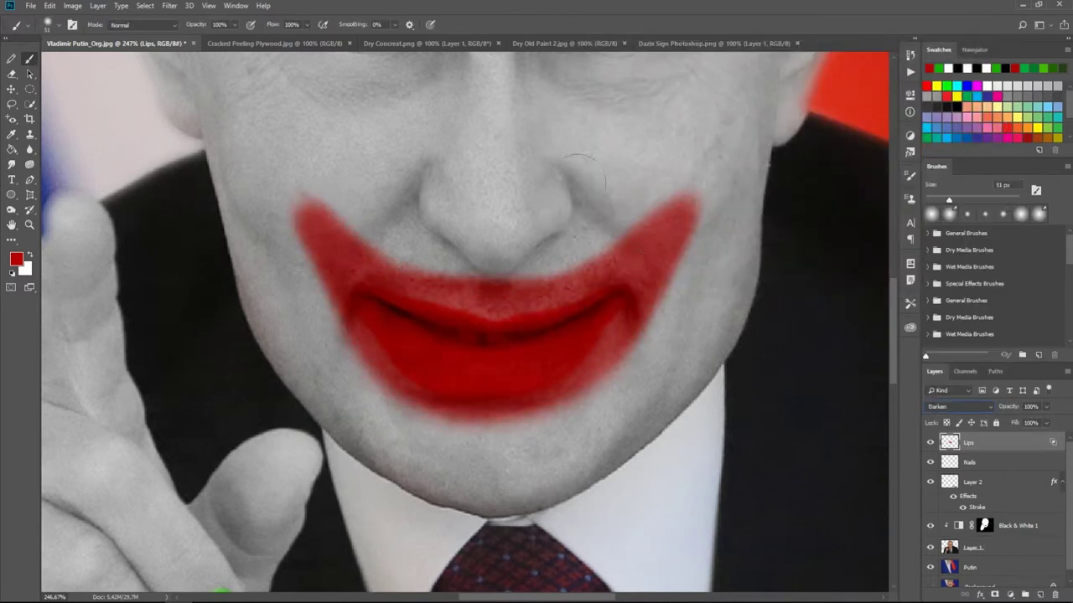
pyautogui.click(1040, 595)
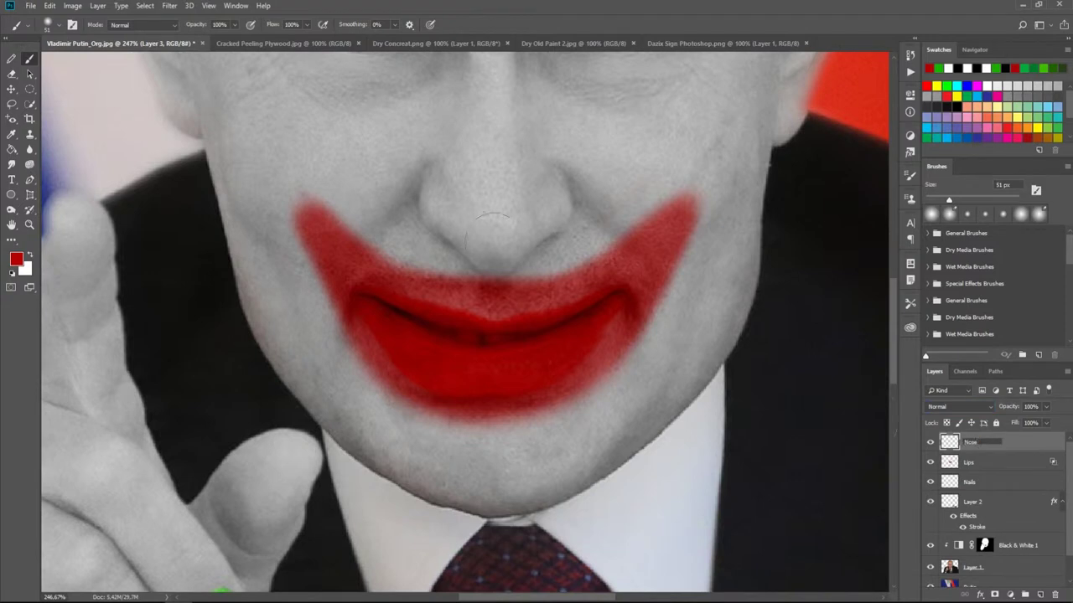
# Paint solid red over the man's nose, checking coverage at 58% layer opacity.
pyautogui.moveTo(492, 228); pyautogui.dragTo(493, 107)
pyautogui.moveTo(493, 193)
pyautogui.mouseDown()
pyautogui.moveTo(540, 194)
pyautogui.moveTo(442, 197)
pyautogui.mouseUp()
pyautogui.moveTo(1046, 406)
pyautogui.mouseDown()
pyautogui.moveTo(1004, 417)
pyautogui.moveTo(1024, 417)
pyautogui.mouseUp()
pyautogui.scroll(5, 482, 214)
pyautogui.moveTo(411, 243); pyautogui.dragTo(570, 251)
pyautogui.moveTo(586, 162); pyautogui.dragTo(645, 155)
pyautogui.moveTo(603, 235)
pyautogui.mouseDown()
pyautogui.moveTo(444, 302)
pyautogui.moveTo(419, 67)
pyautogui.mouseUp()
pyautogui.scroll(5, 494, 317)
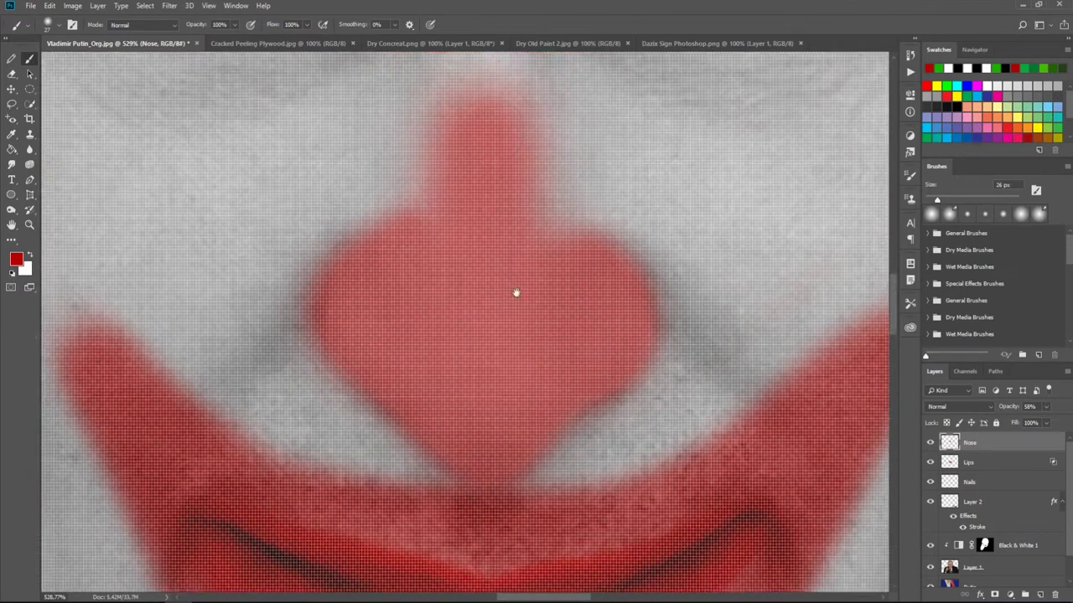
pyautogui.moveTo(514, 292); pyautogui.dragTo(503, 155)
pyautogui.moveTo(386, 277); pyautogui.dragTo(498, 220)
# Erase red spill past the nose's left and right edges.
pyautogui.press('e')
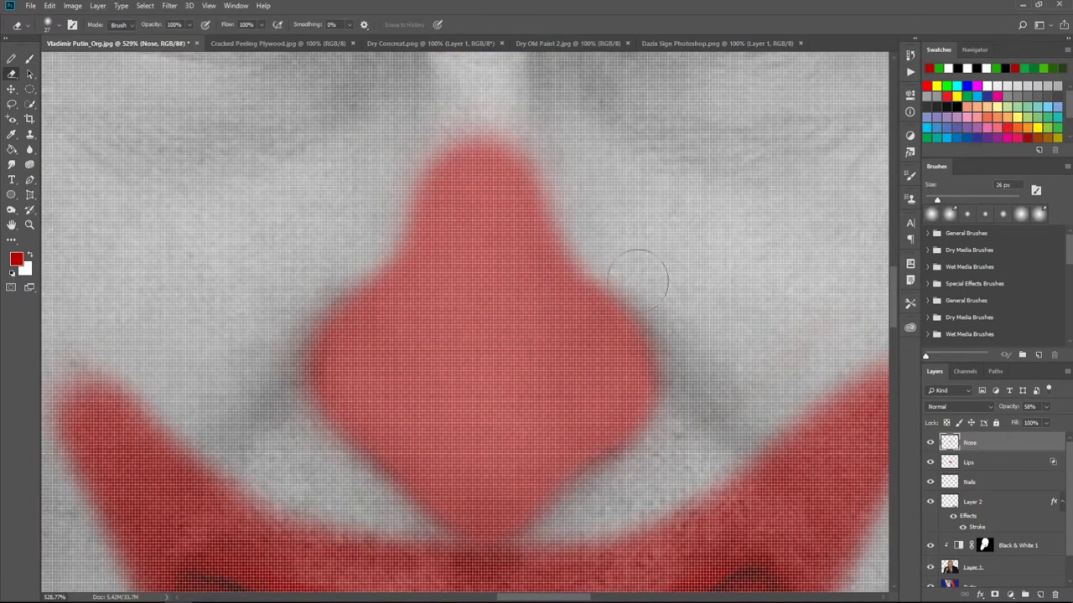
pyautogui.moveTo(634, 257); pyautogui.dragTo(632, 503)
pyautogui.moveTo(465, 552); pyautogui.dragTo(311, 288)
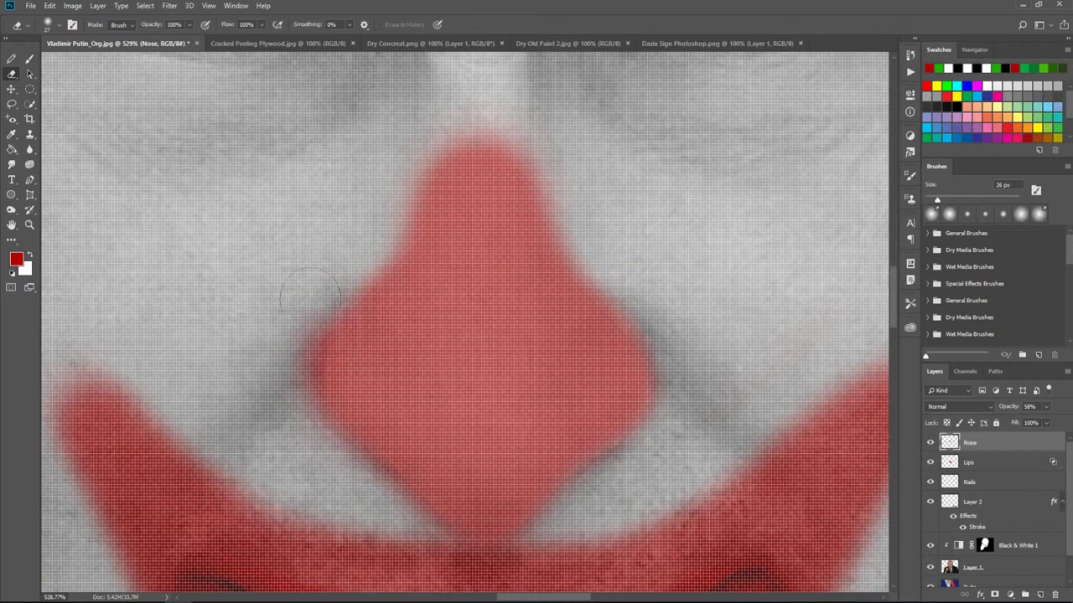
pyautogui.click(29, 59)
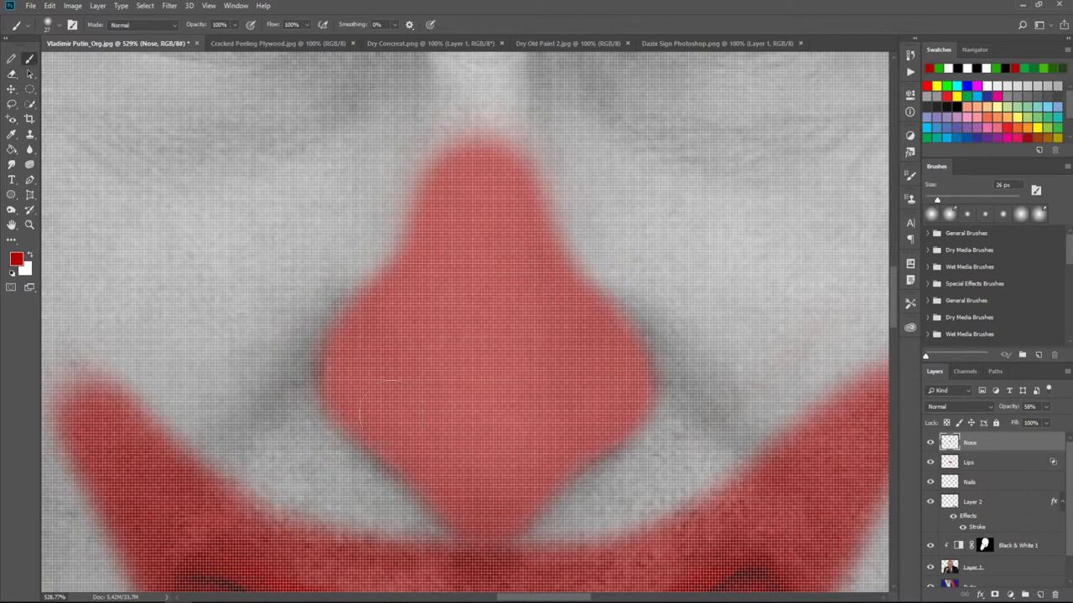
pyautogui.scroll(-4, 534, 298)
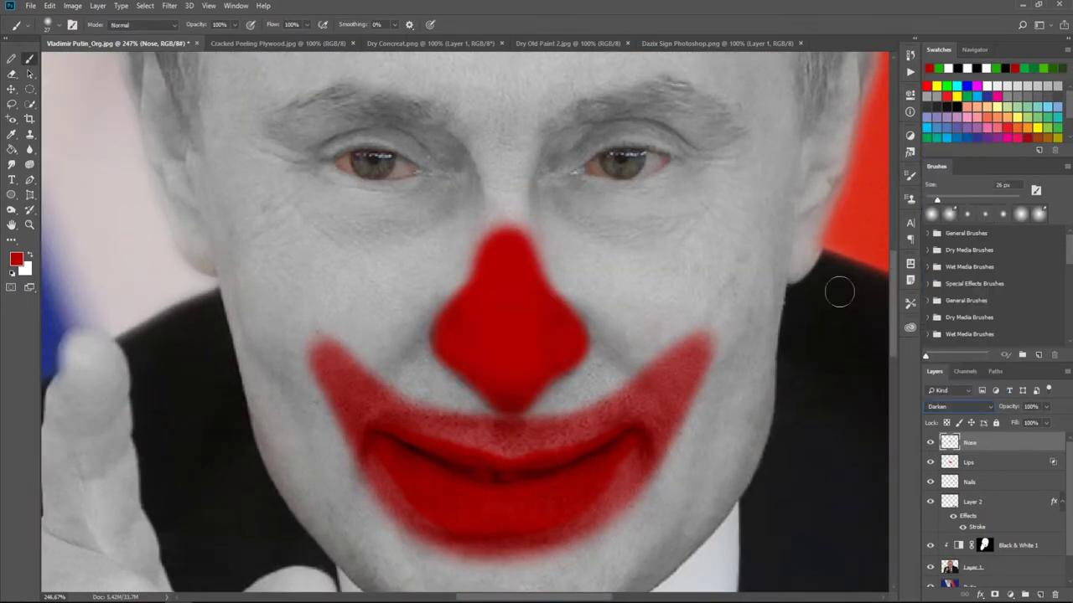
# Adjust the Nose layer's Blend If so shading shows through, and add a new layer above.
pyautogui.doubleClick(1014, 442)
pyautogui.moveTo(708, 251); pyautogui.dragTo(800, 251)
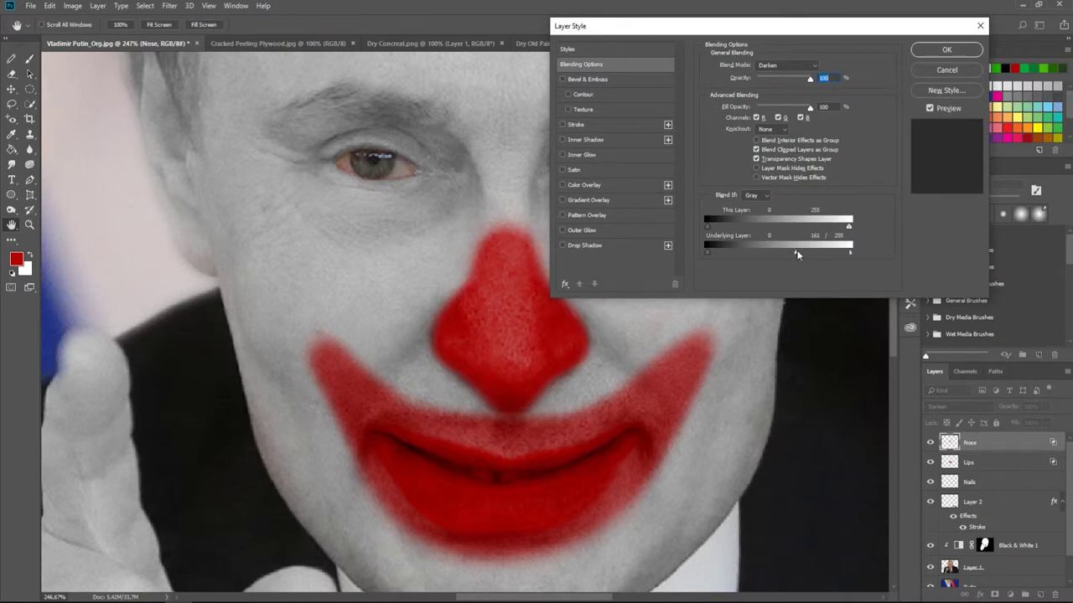
pyautogui.press('Return')
pyautogui.scroll(-2, 514, 166)
pyautogui.scroll(-2, 513, 167)
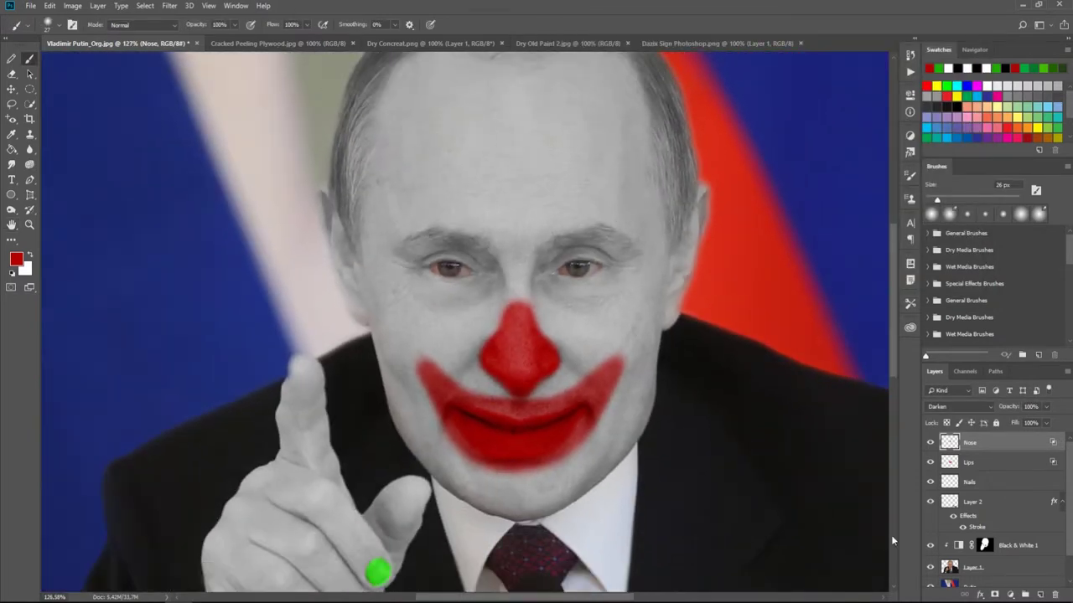
pyautogui.click(1039, 594)
pyautogui.write('Eyes')
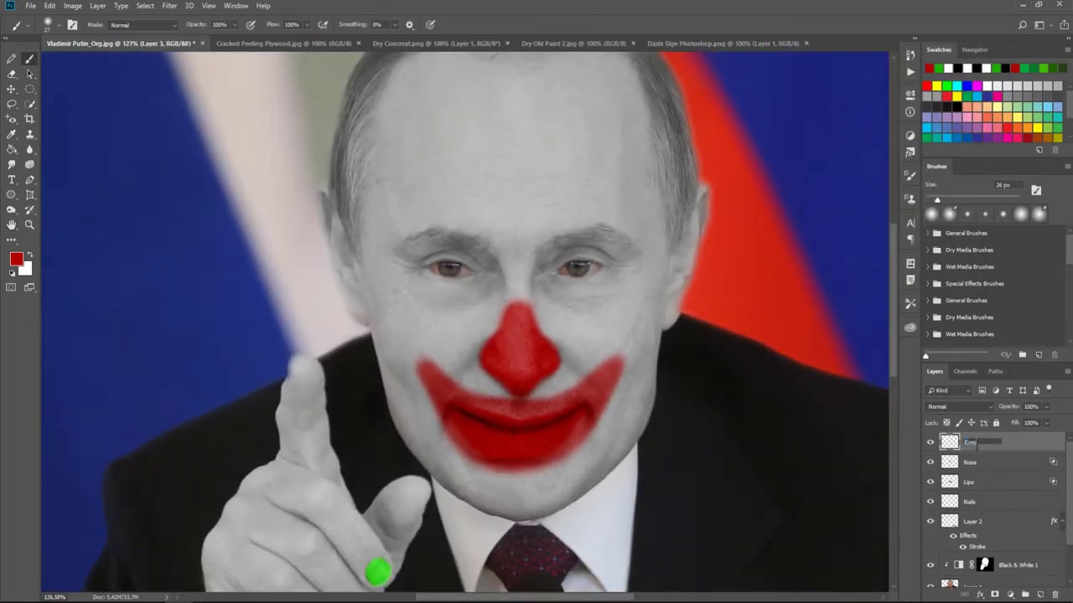
# Name the layer Eyes, paint a black ring round the right eye, and blend it Overlay at 57%.
pyautogui.press('Return')
pyautogui.press('d')
pyautogui.moveTo(543, 256)
pyautogui.mouseDown()
pyautogui.moveTo(546, 279)
pyautogui.moveTo(535, 266)
pyautogui.moveTo(411, 276)
pyautogui.moveTo(466, 280)
pyautogui.moveTo(411, 246)
pyautogui.mouseUp()
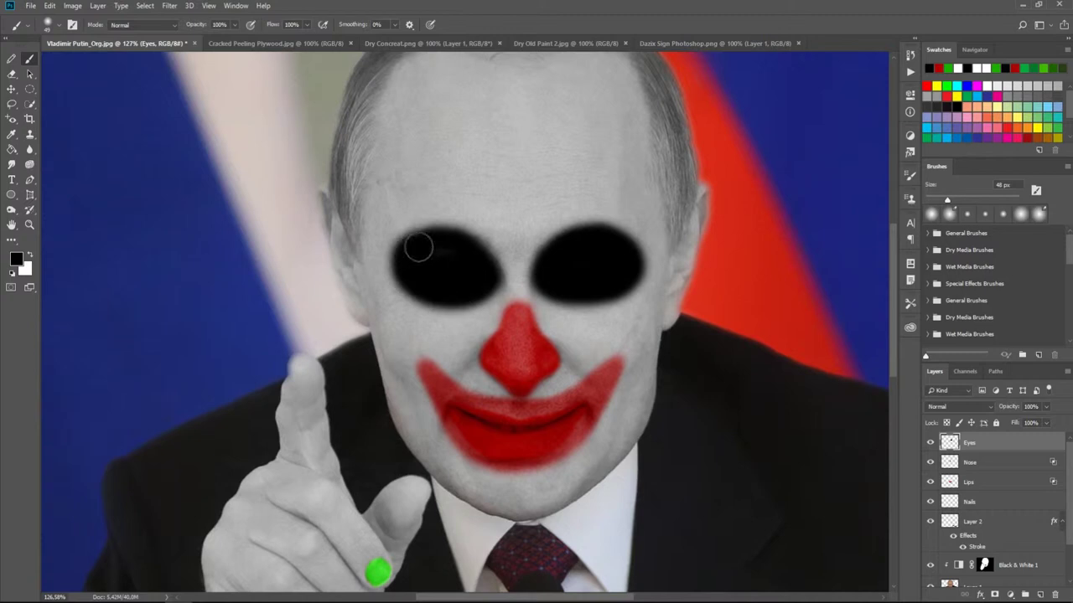
pyautogui.click(991, 408)
pyautogui.click(955, 262)
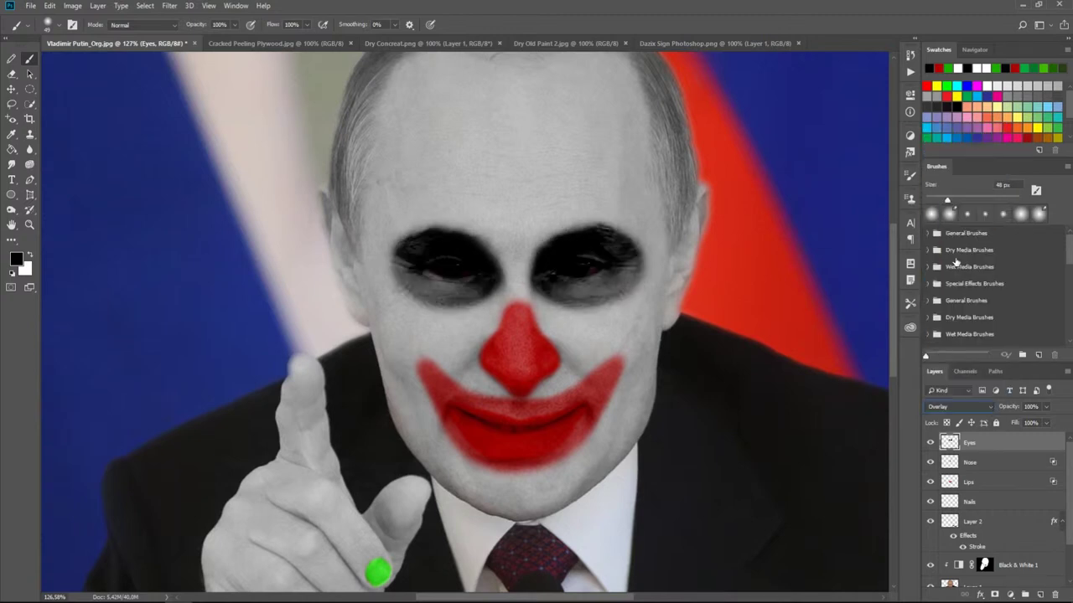
pyautogui.click(1046, 406)
pyautogui.moveTo(1051, 420); pyautogui.dragTo(1024, 420)
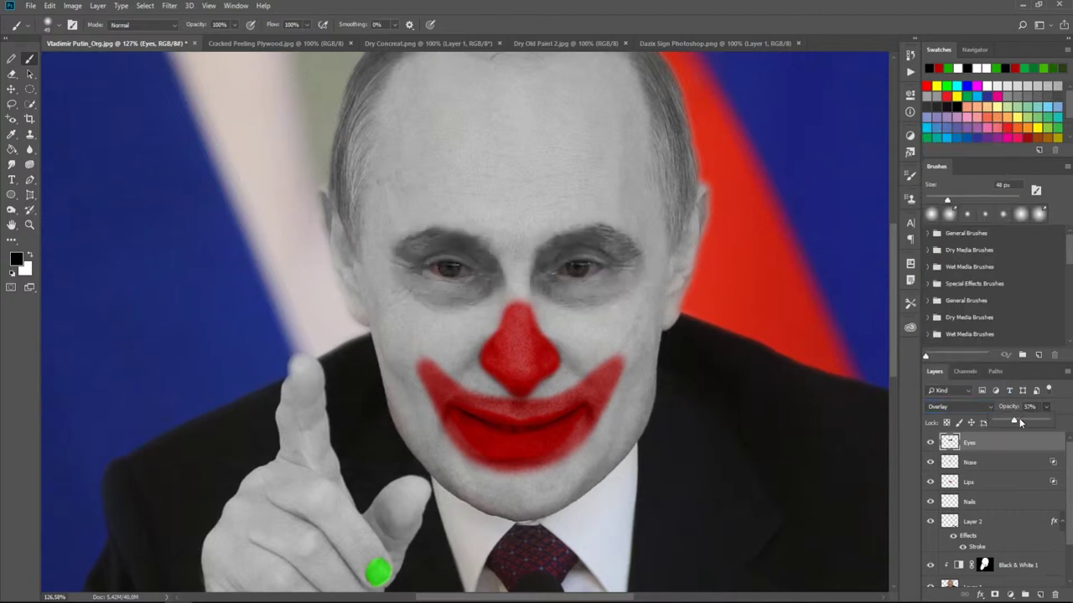
# Erase the black paint off both eyeballs and irises with an 8 px eraser.
pyautogui.press('e')
pyautogui.scroll(5, 589, 274)
pyautogui.press('[')
pyautogui.press('[')
pyautogui.press('[')
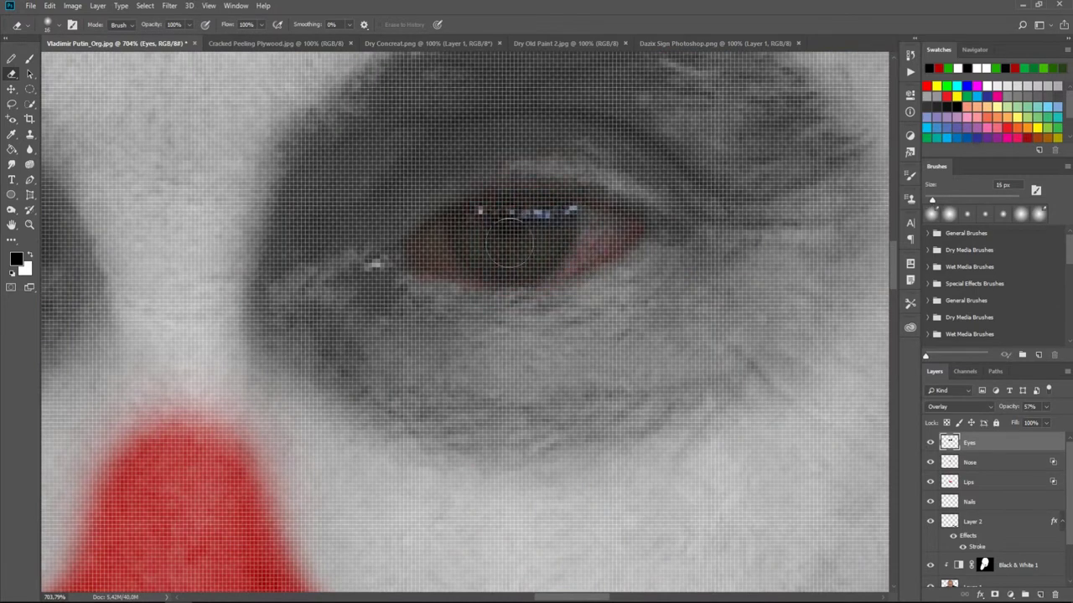
pyautogui.moveTo(576, 211)
pyautogui.mouseDown()
pyautogui.moveTo(620, 250)
pyautogui.moveTo(462, 277)
pyautogui.moveTo(560, 193)
pyautogui.mouseUp()
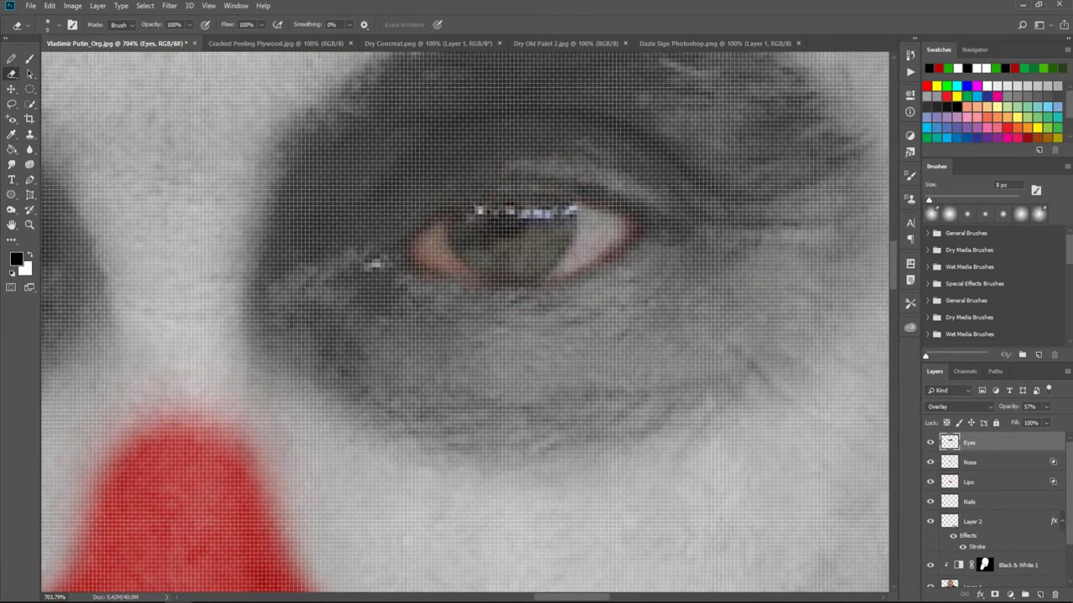
pyautogui.moveTo(502, 276); pyautogui.dragTo(481, 206)
pyautogui.moveTo(470, 292); pyautogui.dragTo(872, 295)
pyautogui.moveTo(256, 287); pyautogui.dragTo(424, 351)
pyautogui.moveTo(486, 323)
pyautogui.mouseDown()
pyautogui.moveTo(319, 360)
pyautogui.moveTo(508, 355)
pyautogui.moveTo(536, 368)
pyautogui.moveTo(423, 394)
pyautogui.moveTo(430, 327)
pyautogui.mouseUp()
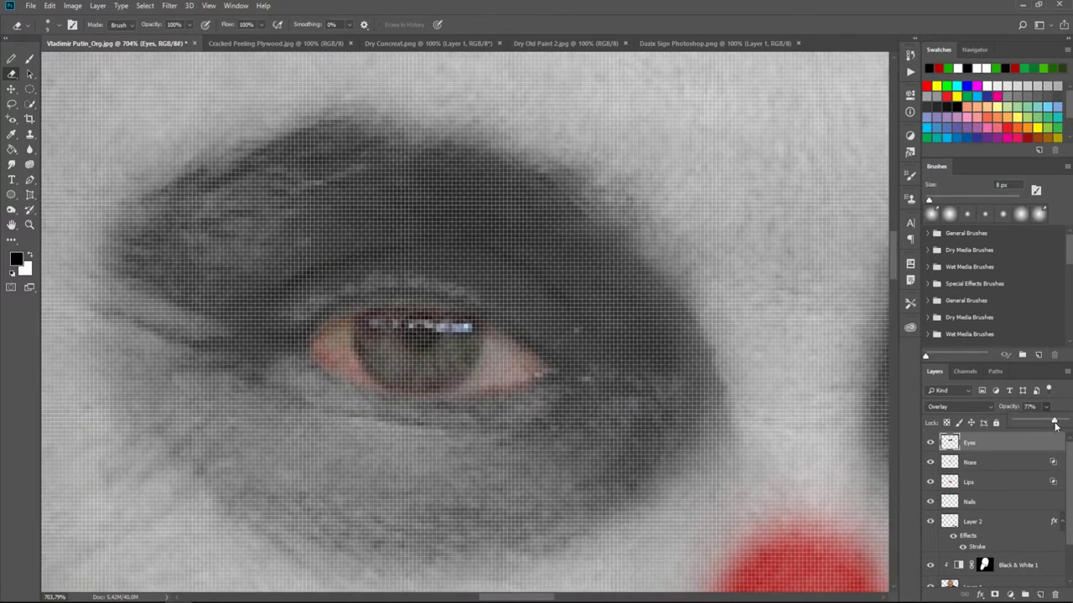
# Restore the Eyes layer to 100% opacity and add a new layer above it.
pyautogui.moveTo(1055, 426); pyautogui.dragTo(1064, 423)
pyautogui.press('b')
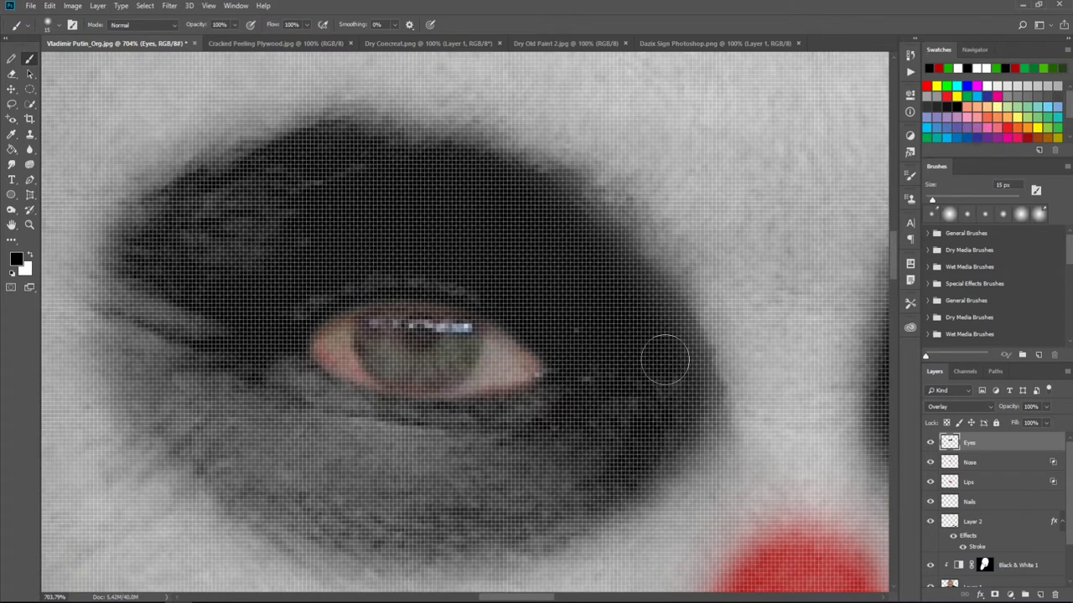
pyautogui.scroll(-3, 664, 360)
pyautogui.scroll(-2, 773, 432)
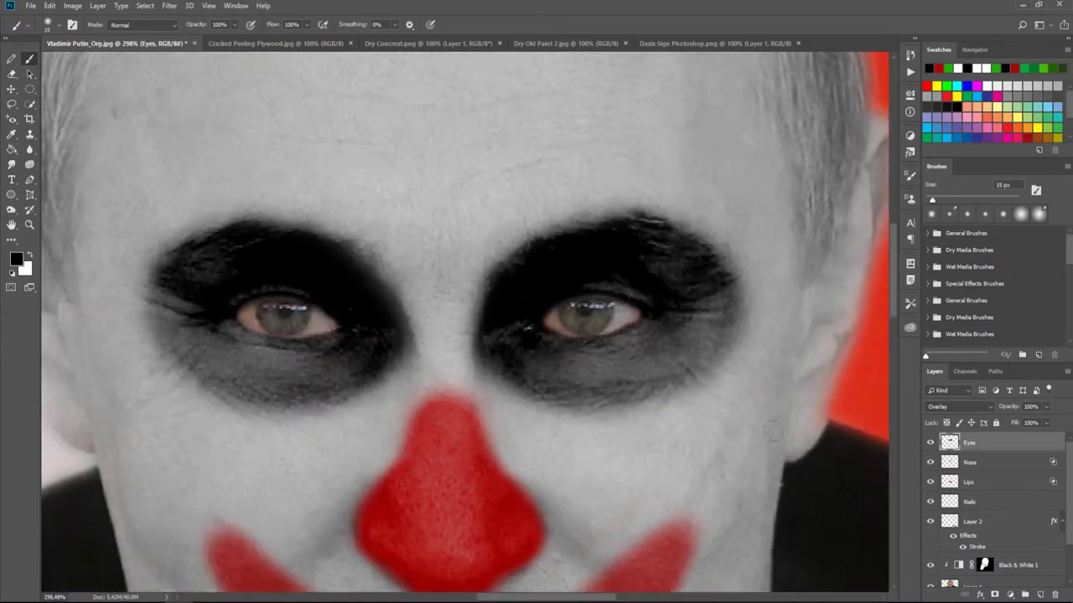
pyautogui.click(1040, 594)
pyautogui.doubleClick(972, 442)
pyautogui.write('EyeLiner')
# Name the layer EyeLiner and paint black horn strokes rising above both eyes.
pyautogui.press('Return')
pyautogui.moveTo(683, 159); pyautogui.dragTo(649, 254)
pyautogui.moveTo(652, 135); pyautogui.dragTo(624, 323)
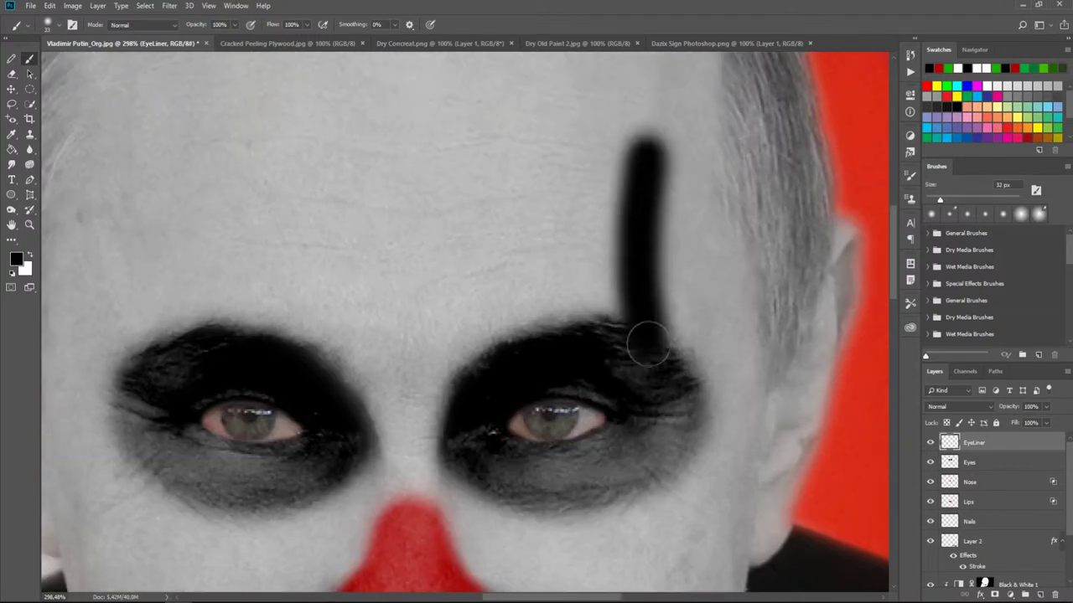
pyautogui.hscroll(-5, 355, 355)
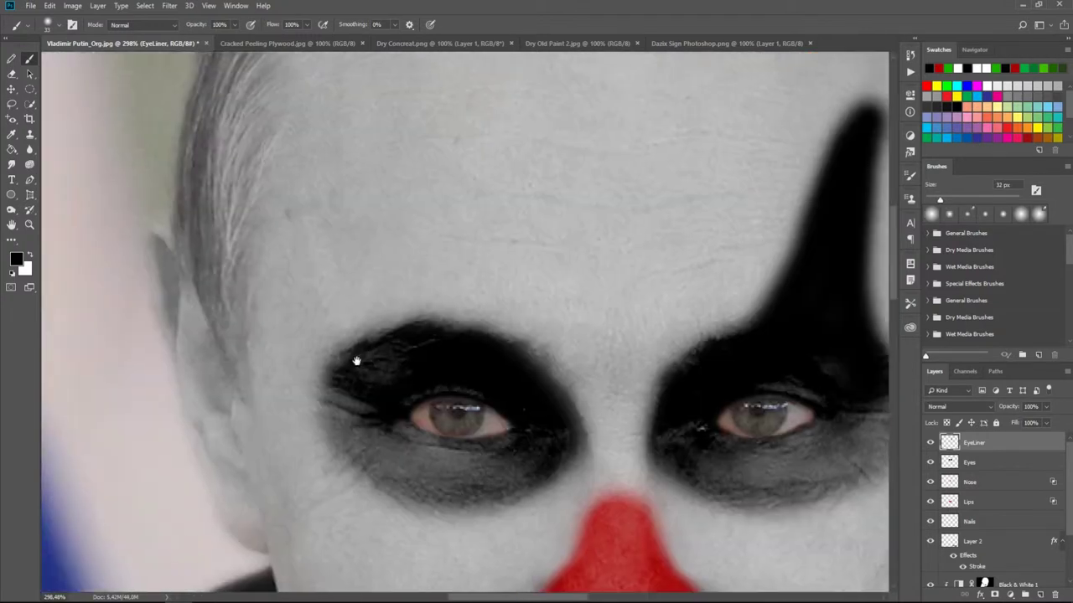
pyautogui.moveTo(326, 138)
pyautogui.mouseDown()
pyautogui.moveTo(436, 352)
pyautogui.moveTo(362, 311)
pyautogui.mouseUp()
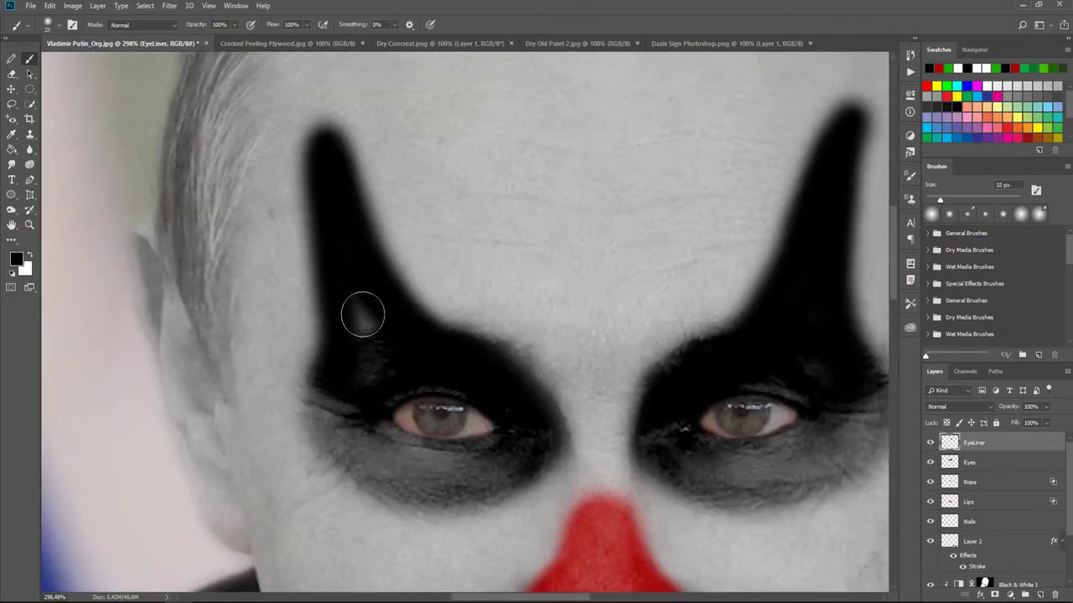
# Erase along both horns' edges so they taper slimly toward their tips.
pyautogui.press('e')
pyautogui.moveTo(421, 251); pyautogui.dragTo(339, 101)
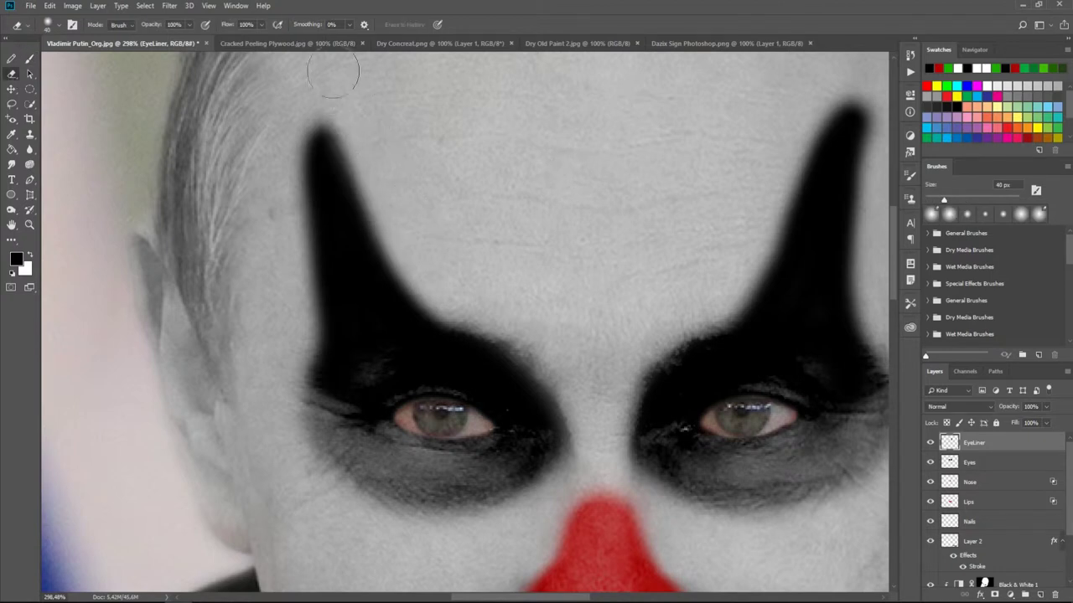
pyautogui.moveTo(743, 227); pyautogui.dragTo(847, 101)
pyautogui.moveTo(403, 206); pyautogui.dragTo(331, 118)
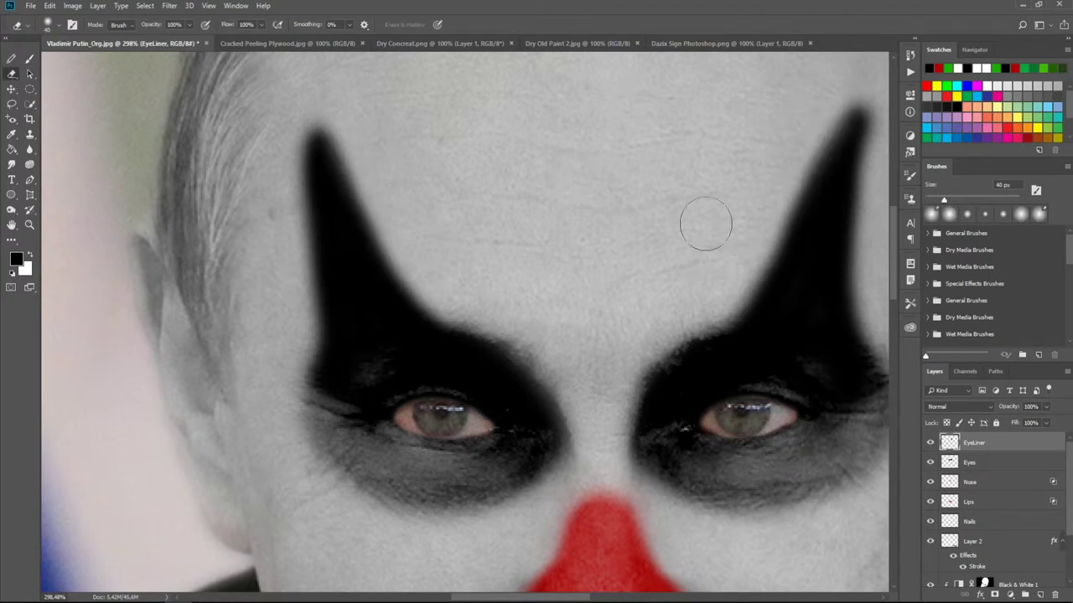
pyautogui.moveTo(701, 223); pyautogui.dragTo(461, 269)
pyautogui.moveTo(616, 189)
pyautogui.mouseDown()
pyautogui.moveTo(637, 369)
pyautogui.moveTo(656, 205)
pyautogui.mouseUp()
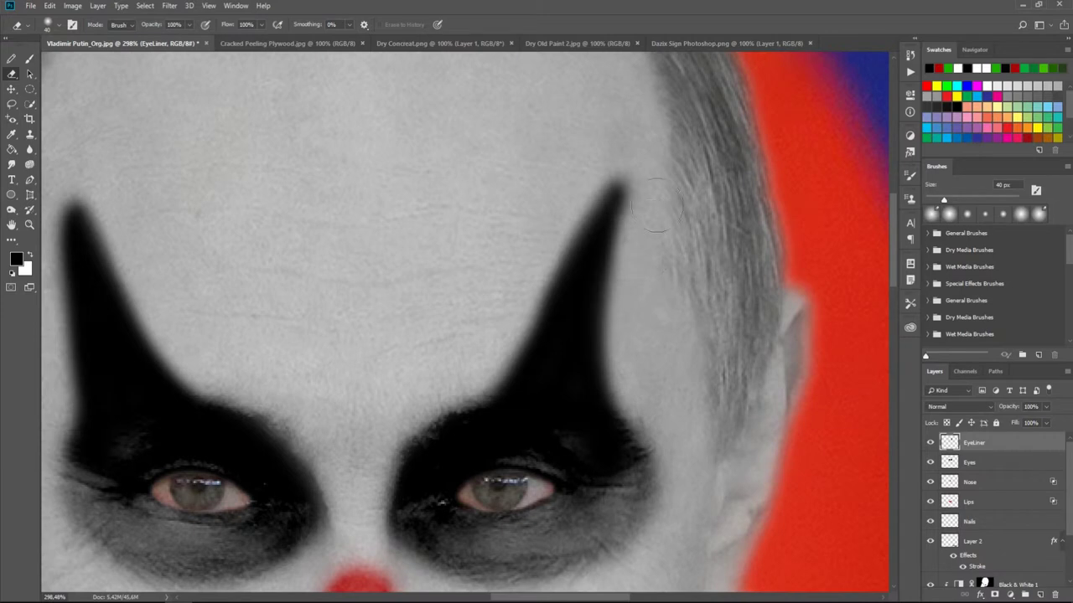
pyautogui.moveTo(660, 330); pyautogui.dragTo(646, 197)
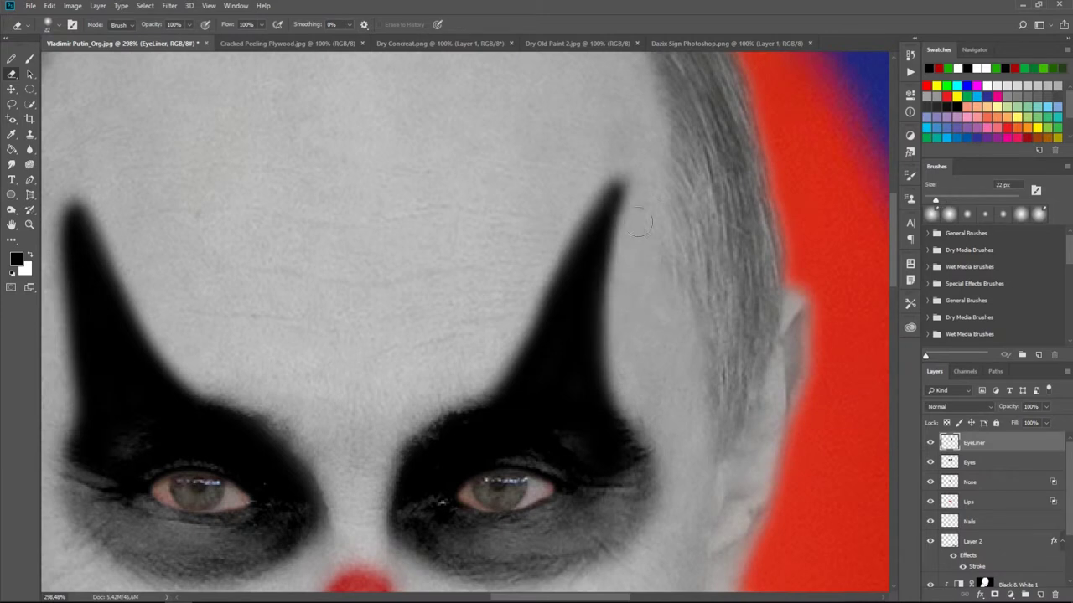
pyautogui.moveTo(515, 304); pyautogui.dragTo(597, 194)
pyautogui.moveTo(232, 383); pyautogui.dragTo(428, 392)
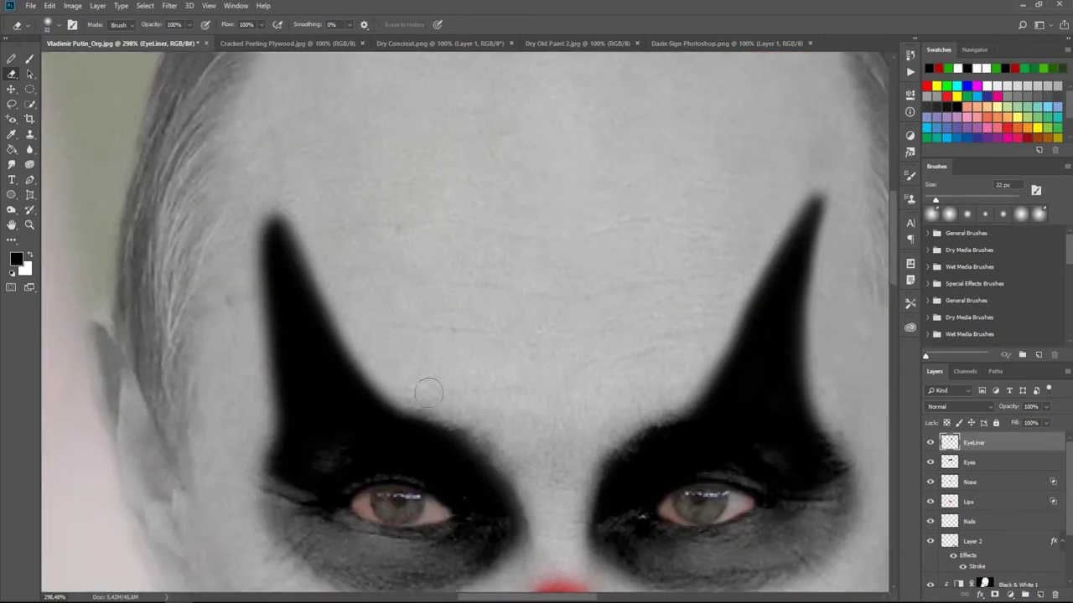
pyautogui.moveTo(370, 342); pyautogui.dragTo(283, 214)
pyautogui.moveTo(276, 503)
pyautogui.mouseDown()
pyautogui.moveTo(250, 228)
pyautogui.moveTo(276, 469)
pyautogui.mouseUp()
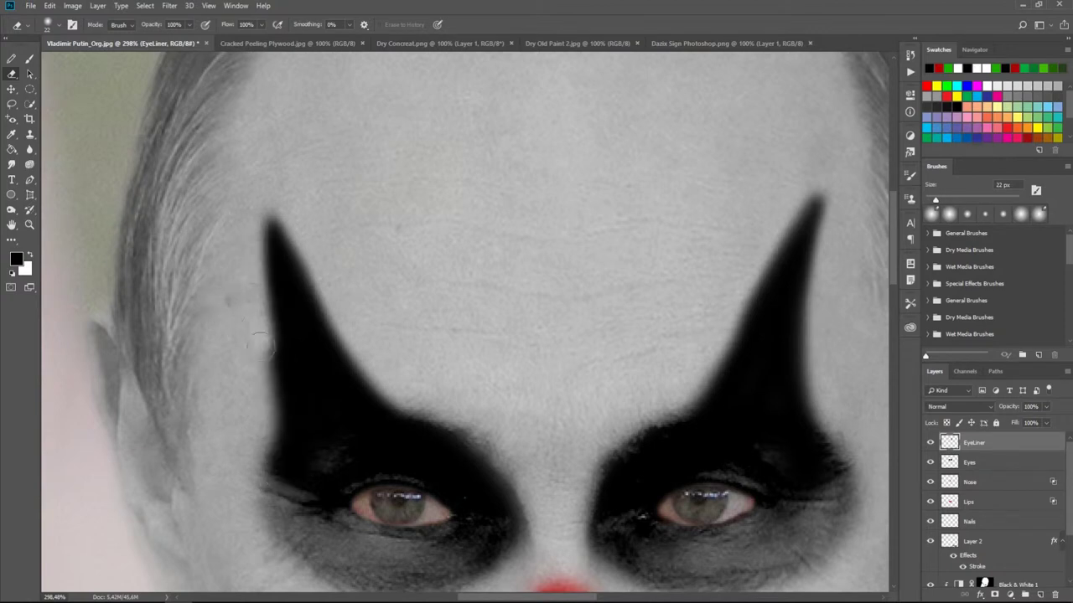
# Try Overlay, then set the EyeLiner layer's blend mode to Darken.
pyautogui.press('b')
pyautogui.scroll(-3, 510, 299)
pyautogui.click(960, 406)
pyautogui.click(964, 263)
pyautogui.click(959, 406)
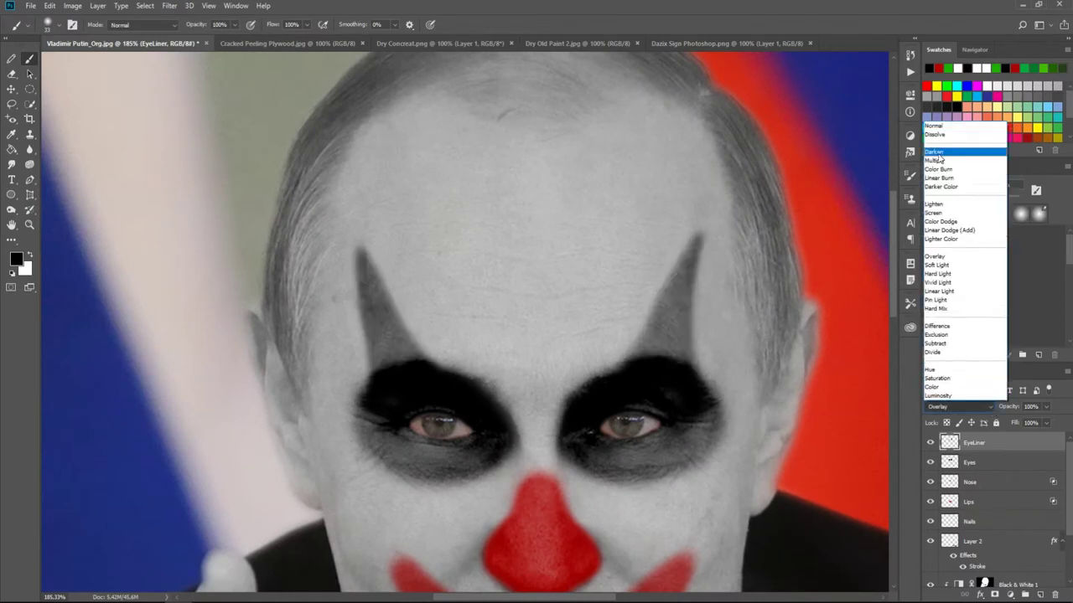
pyautogui.click(955, 149)
# Set EyeLiner's Blend If Underlying Layer to white 175 with the dark slider split at 48.
pyautogui.doubleClick(1022, 442)
pyautogui.moveTo(849, 250)
pyautogui.mouseDown()
pyautogui.moveTo(805, 253)
pyautogui.moveTo(850, 253)
pyautogui.mouseUp()
pyautogui.moveTo(707, 251)
pyautogui.mouseDown()
pyautogui.moveTo(751, 250)
pyautogui.moveTo(735, 252)
pyautogui.mouseUp()
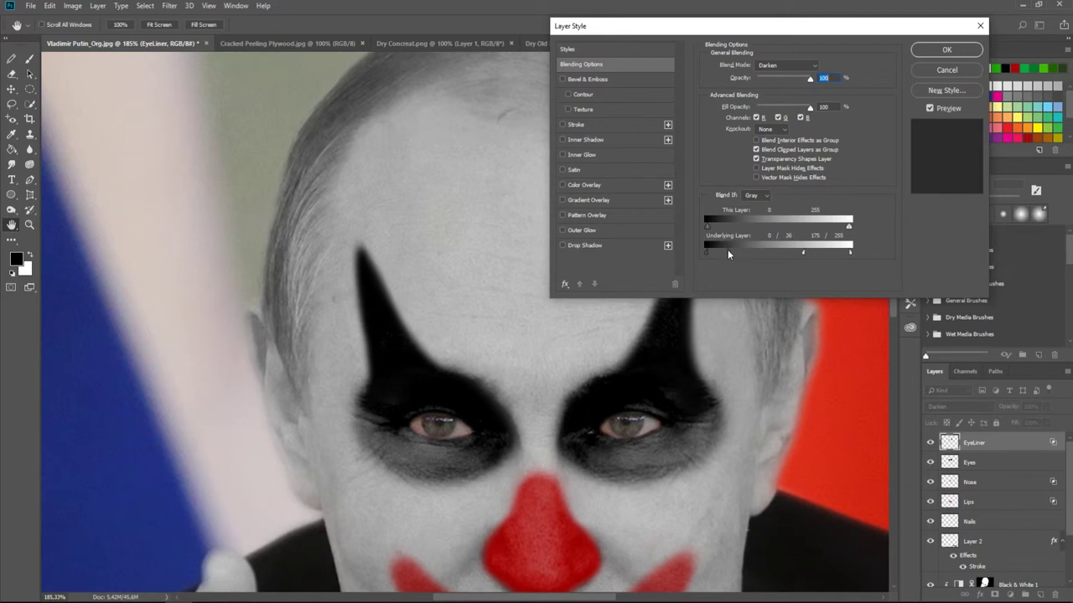
pyautogui.click(785, 65)
pyautogui.click(798, 104)
pyautogui.press('Escape')
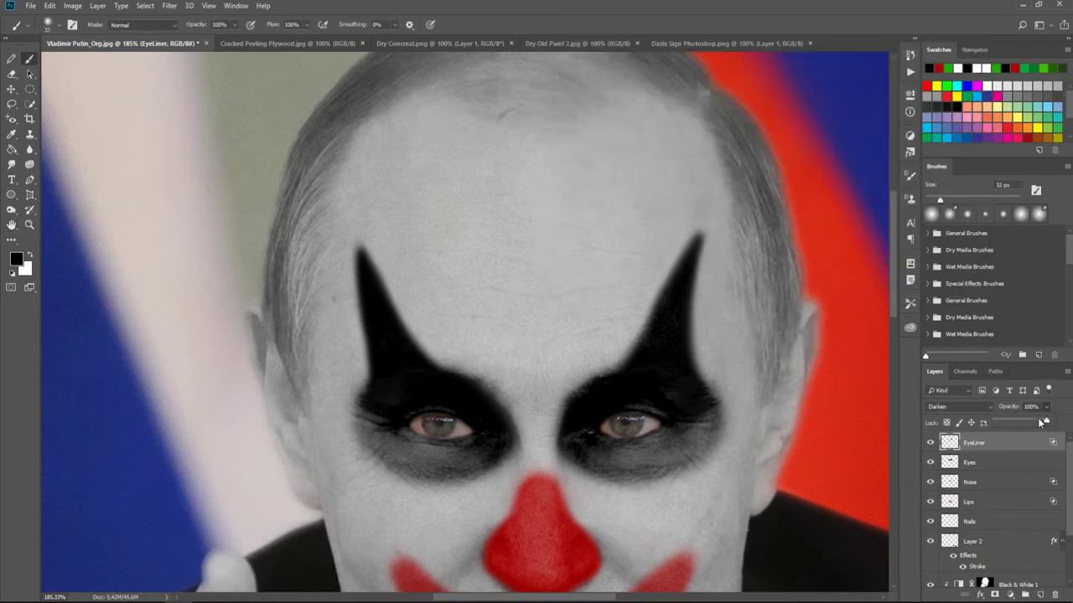
# Lower EyeLiner opacity to 88% and begin a quick mask along the left hairline.
pyautogui.moveTo(1046, 406); pyautogui.dragTo(1040, 424)
pyautogui.scroll(-5, 527, 256)
pyautogui.scroll(2, 530, 260)
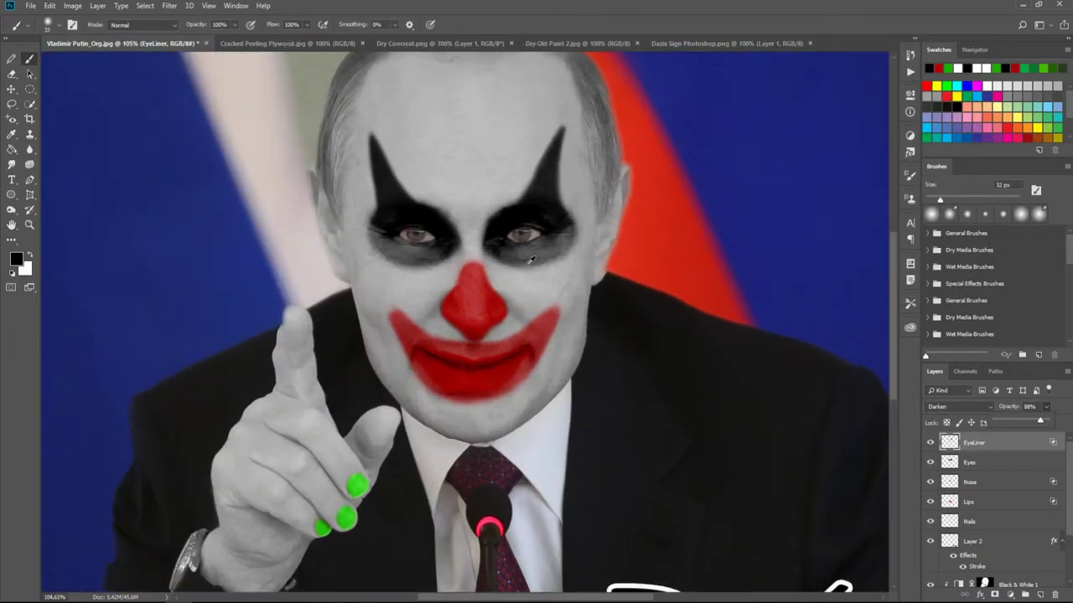
pyautogui.scroll(-2, 546, 336)
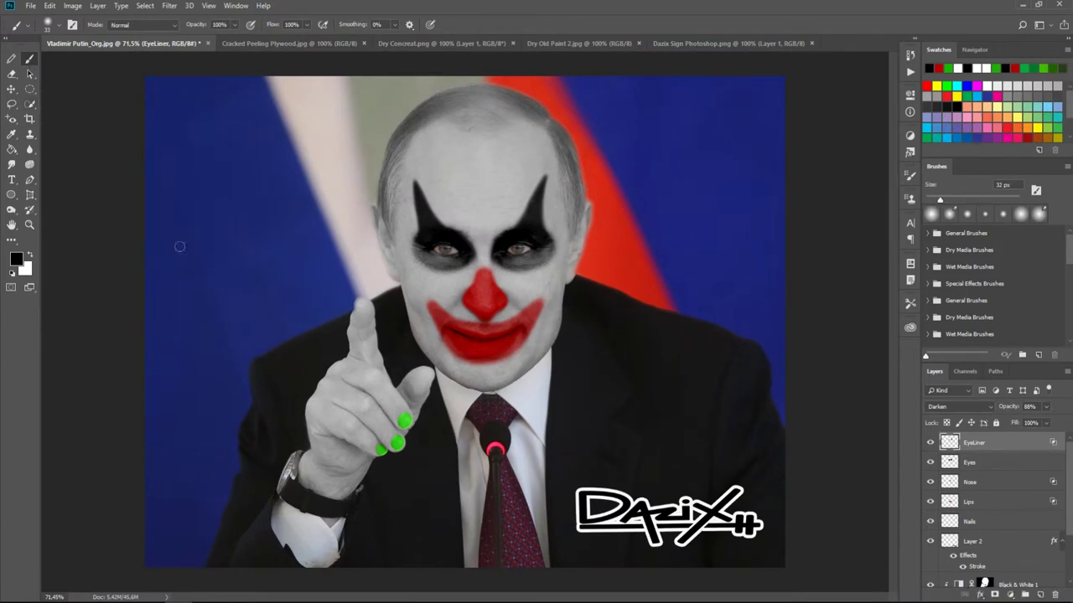
pyautogui.scroll(5, 508, 211)
pyautogui.scroll(-1, 470, 165)
pyautogui.press('q')
pyautogui.moveTo(255, 461)
pyautogui.mouseDown()
pyautogui.moveTo(394, 171)
pyautogui.moveTo(662, 277)
pyautogui.moveTo(671, 373)
pyautogui.moveTo(695, 252)
pyautogui.moveTo(706, 323)
pyautogui.moveTo(662, 335)
pyautogui.moveTo(687, 452)
pyautogui.moveTo(656, 206)
pyautogui.mouseUp()
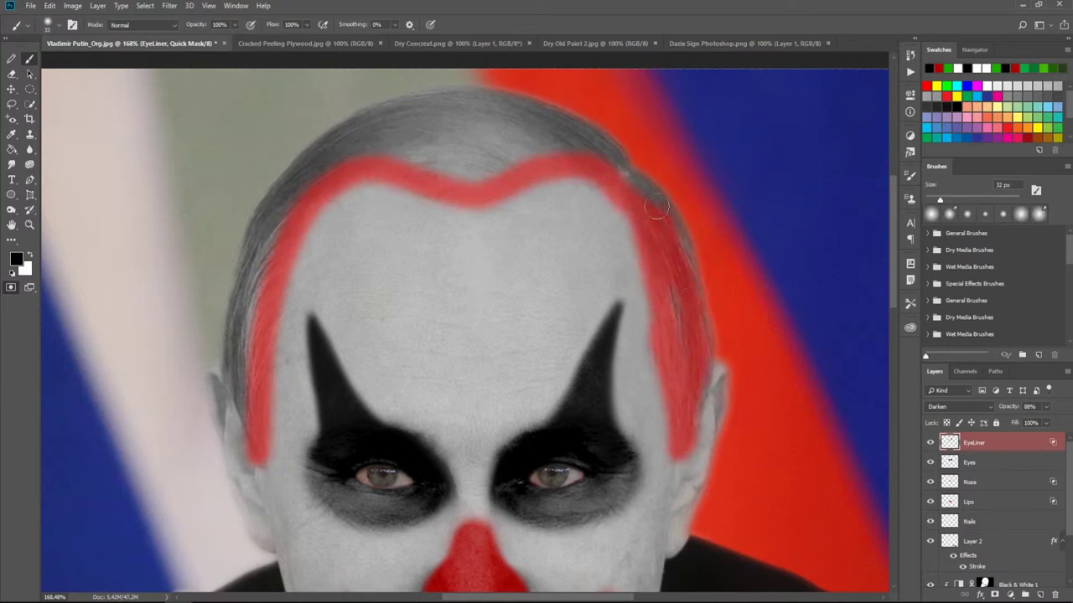
# Quick-mask the top and both sides of the hair, turn it into a selection on Layer 1, and open Select and Mask.
pyautogui.moveTo(524, 130)
pyautogui.mouseDown()
pyautogui.moveTo(482, 92)
pyautogui.moveTo(335, 117)
pyautogui.moveTo(251, 276)
pyautogui.moveTo(427, 121)
pyautogui.moveTo(486, 168)
pyautogui.moveTo(506, 89)
pyautogui.mouseUp()
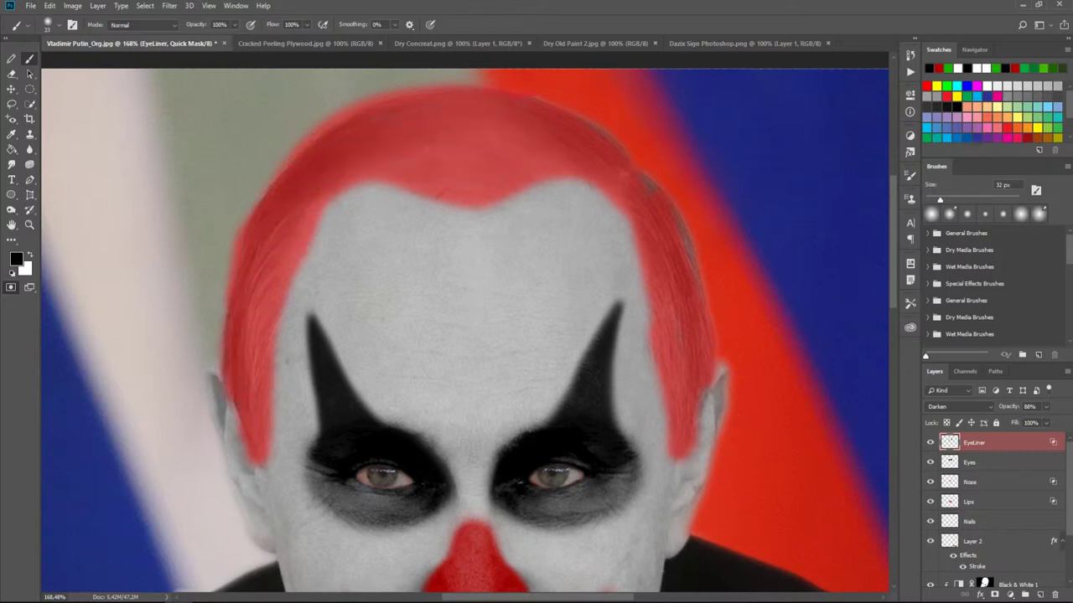
pyautogui.moveTo(679, 228); pyautogui.dragTo(696, 411)
pyautogui.press('q')
pyautogui.hotkey('alt', '[')
pyautogui.hotkey('alt', '[')
pyautogui.hotkey('alt', '[')
pyautogui.hotkey('alt', '[')
pyautogui.hotkey('alt', '[')
pyautogui.hotkey('alt', '[')
pyautogui.click(30, 89)
pyautogui.click(424, 24)
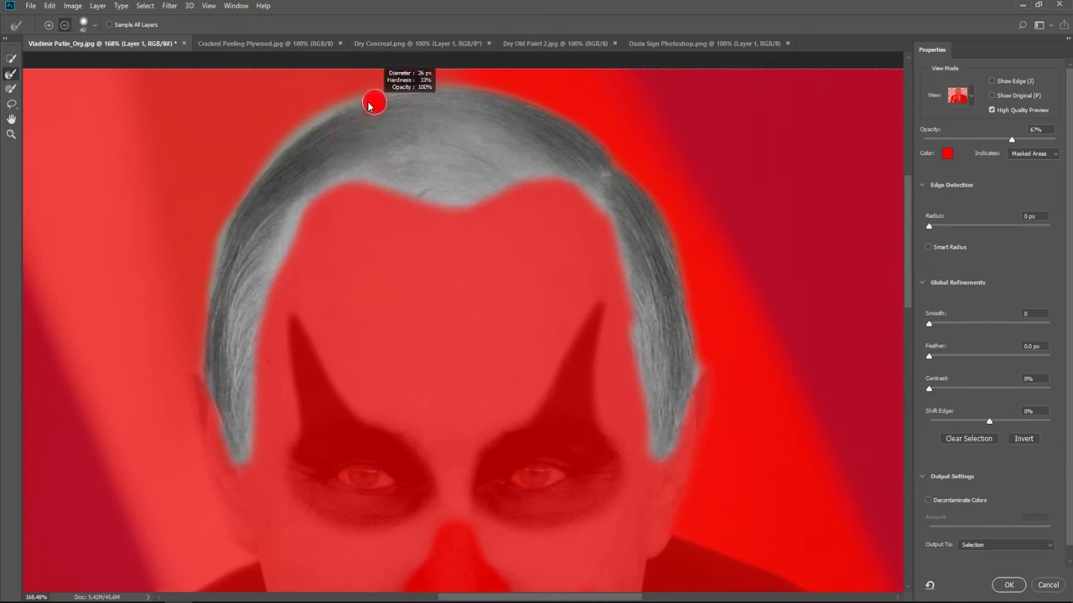
# Refine the hair edges along the top, left side and forehead to recover fine strands.
pyautogui.moveTo(378, 100)
pyautogui.mouseDown()
pyautogui.moveTo(495, 84)
pyautogui.moveTo(625, 172)
pyautogui.moveTo(469, 197)
pyautogui.moveTo(298, 205)
pyautogui.mouseUp()
pyautogui.moveTo(281, 243); pyautogui.dragTo(245, 459)
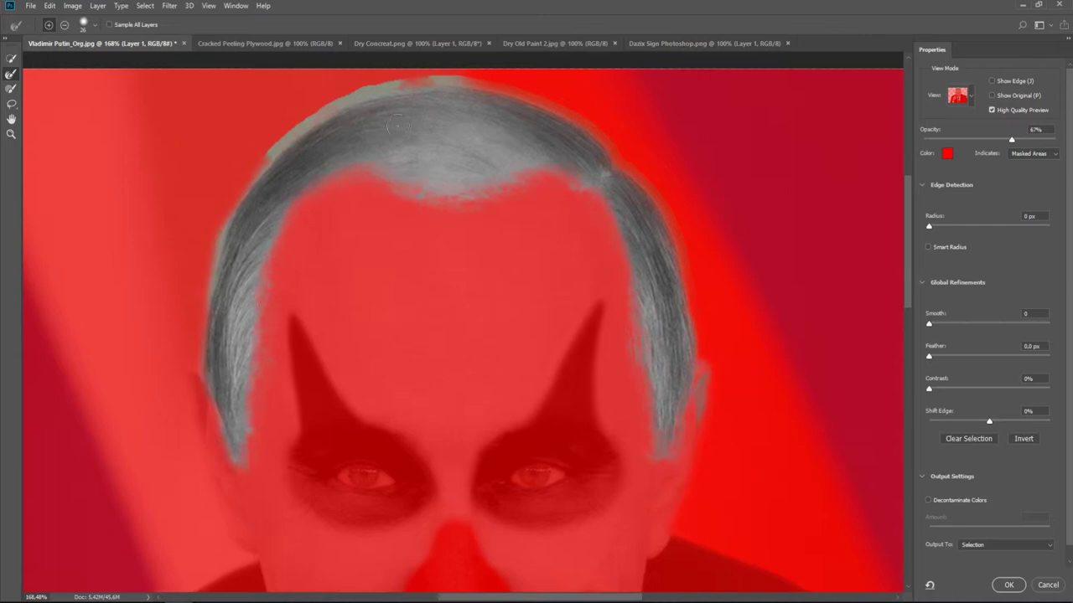
pyautogui.moveTo(252, 172); pyautogui.dragTo(195, 369)
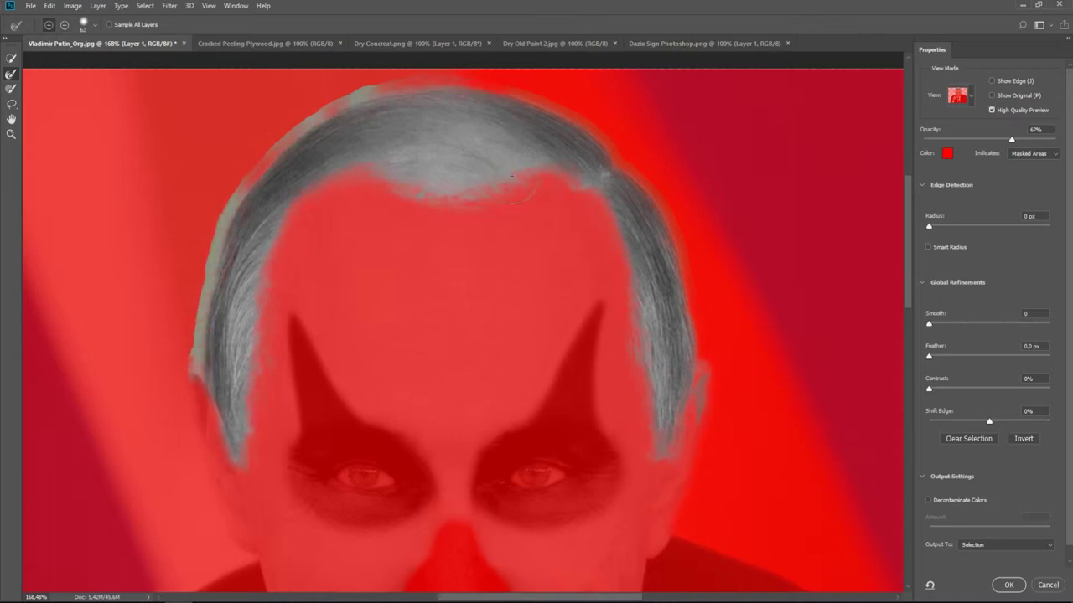
pyautogui.moveTo(501, 201); pyautogui.dragTo(391, 195)
# Output the refined hair as a new layer with layer mask and show Layer 1 again.
pyautogui.click(1006, 545)
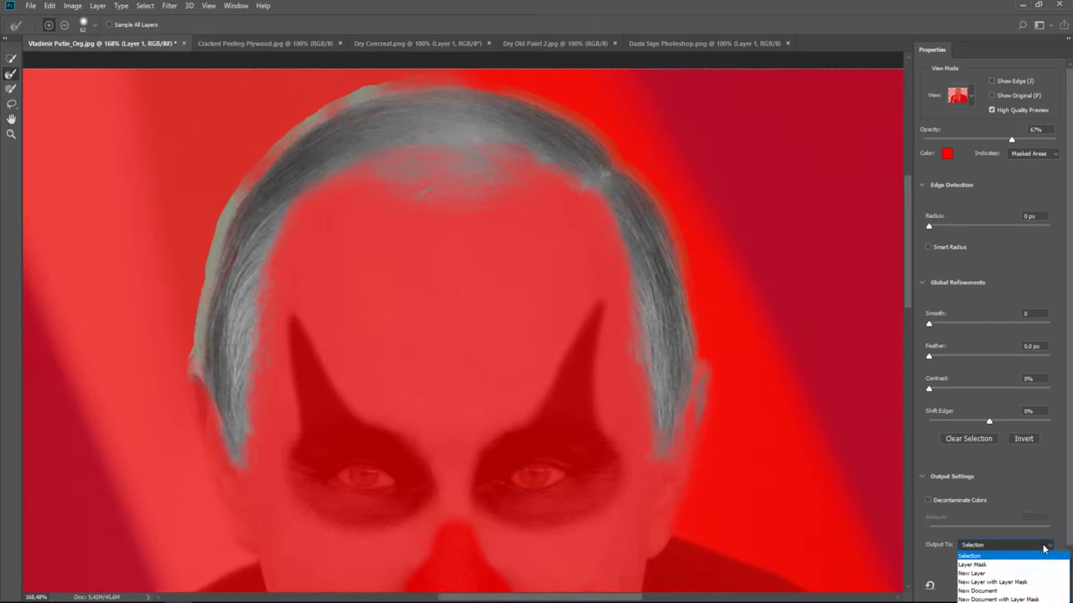
pyautogui.click(981, 575)
pyautogui.click(1008, 585)
pyautogui.click(930, 538)
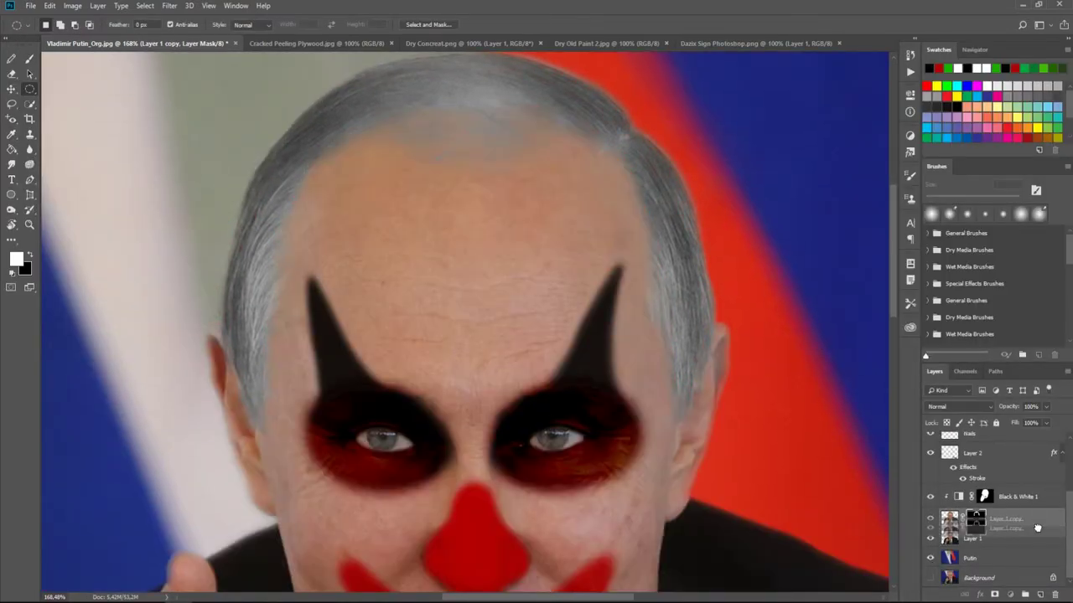
# Move Black & White 1 under the hair copy and toggle both layers to compare coloured hair.
pyautogui.moveTo(1016, 496); pyautogui.dragTo(1021, 527)
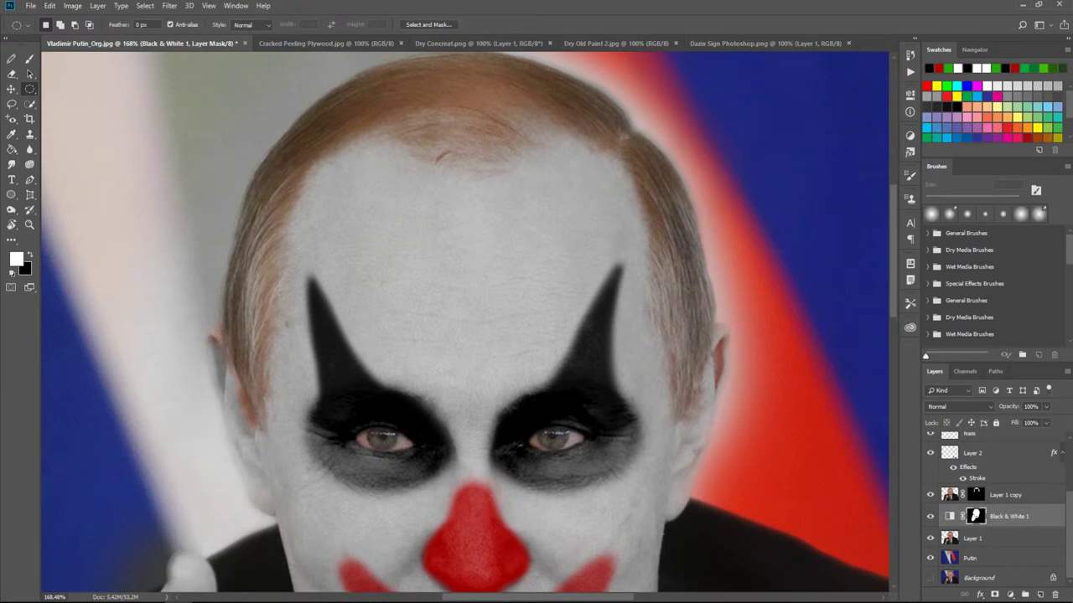
pyautogui.scroll(-5, 612, 337)
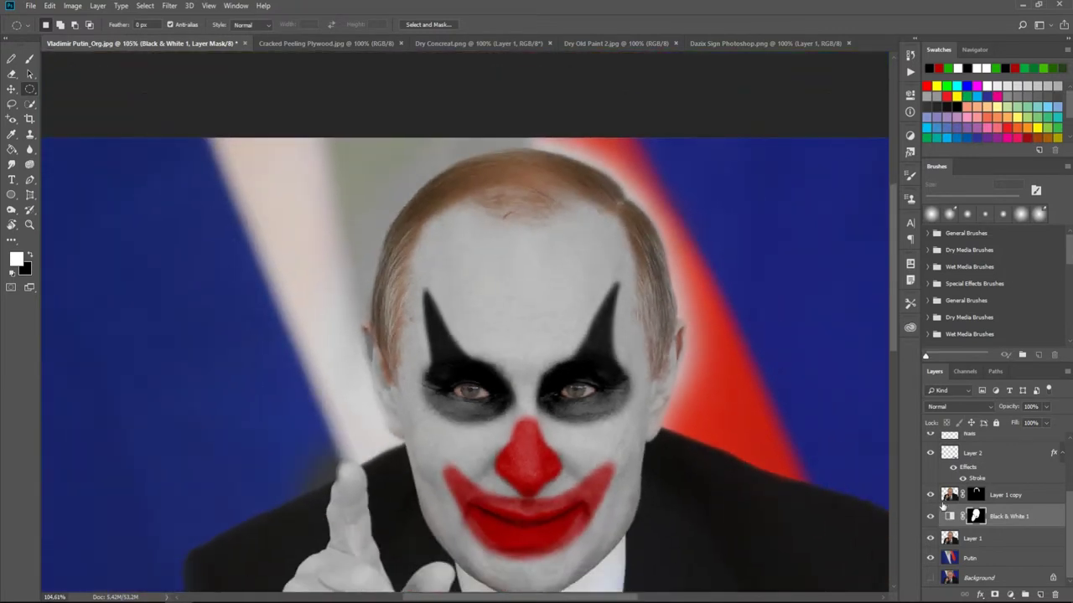
pyautogui.click(931, 495)
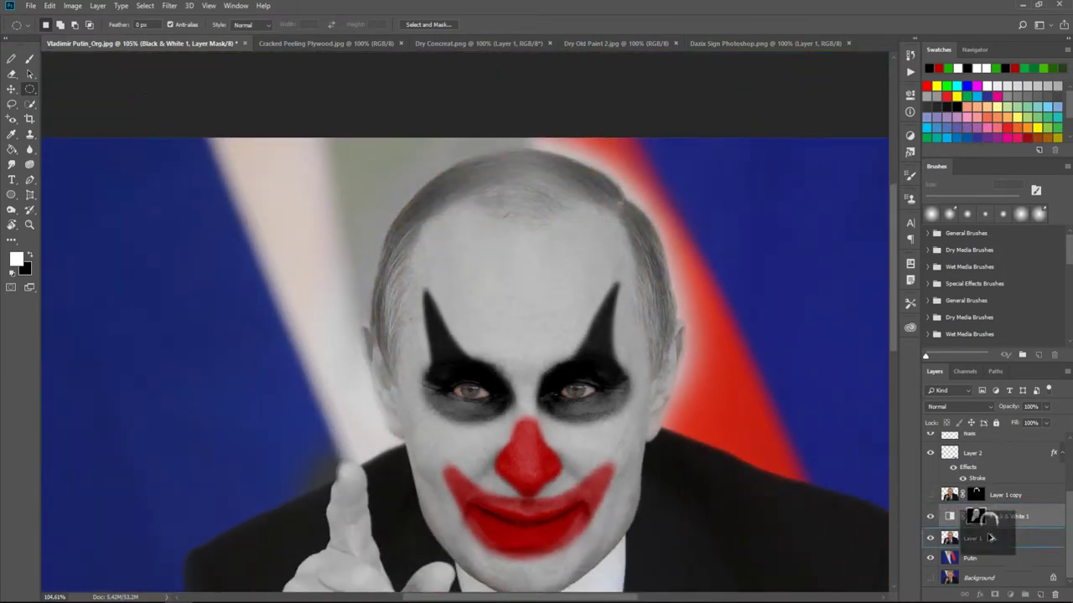
pyautogui.moveTo(976, 494); pyautogui.dragTo(988, 538)
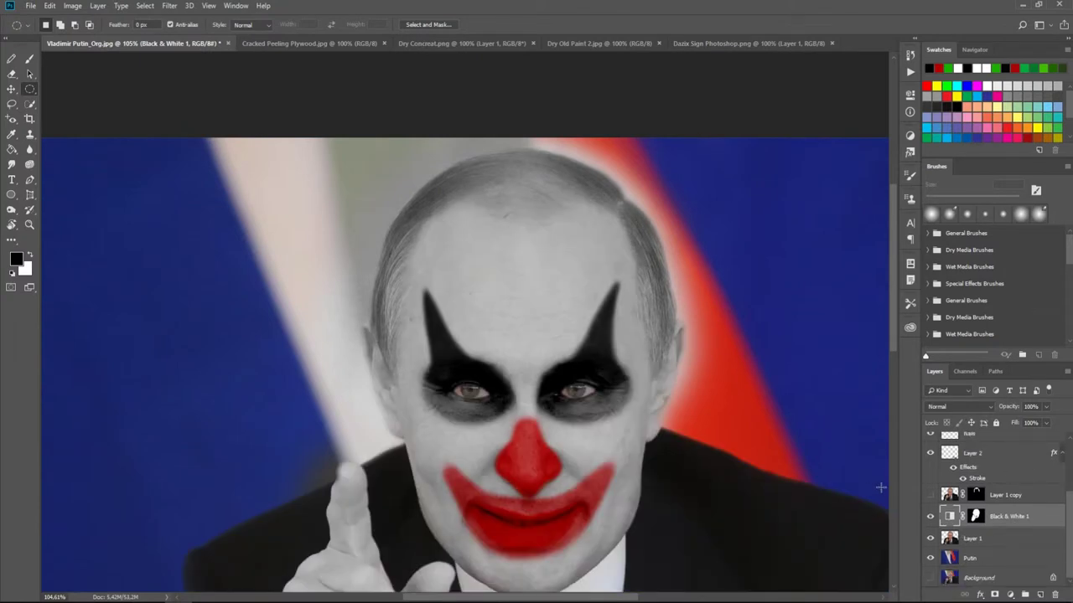
pyautogui.click(932, 497)
pyautogui.click(930, 517)
pyautogui.click(932, 496)
# Paint black on Layer 1 copy's mask along the ear edge, then add a new Layer 3.
pyautogui.click(976, 494)
pyautogui.press('x')
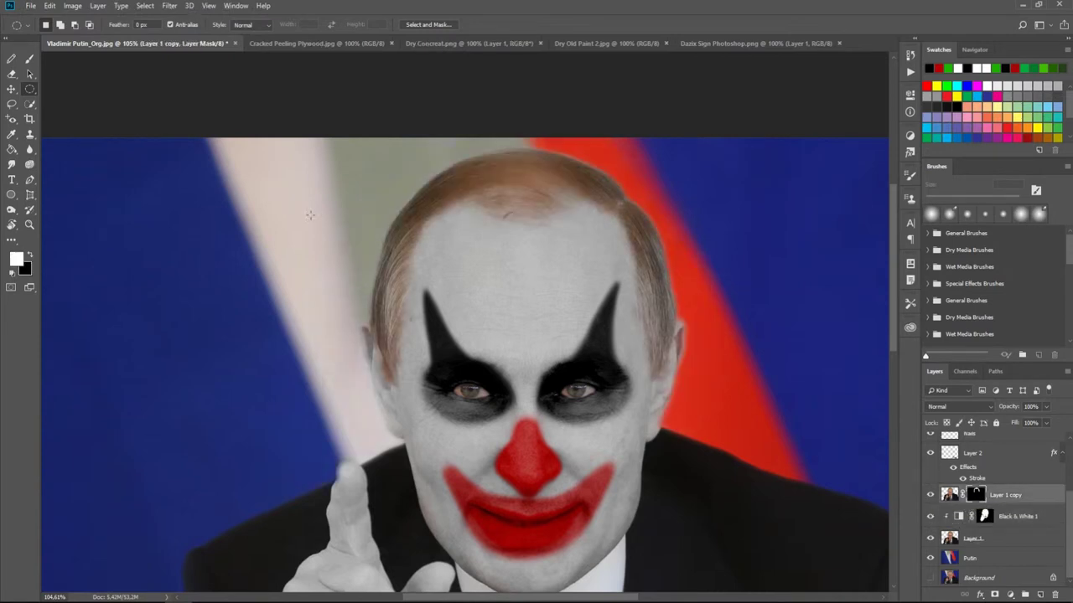
pyautogui.click(29, 60)
pyautogui.press('x')
pyautogui.press('x')
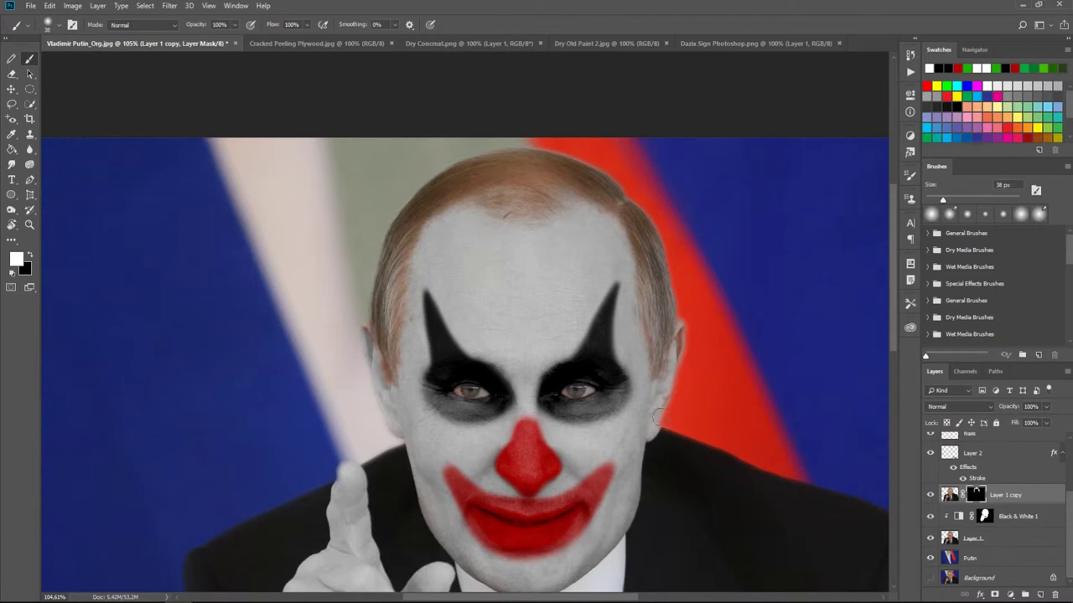
pyautogui.scroll(5, 667, 377)
pyautogui.scroll(-1, 654, 419)
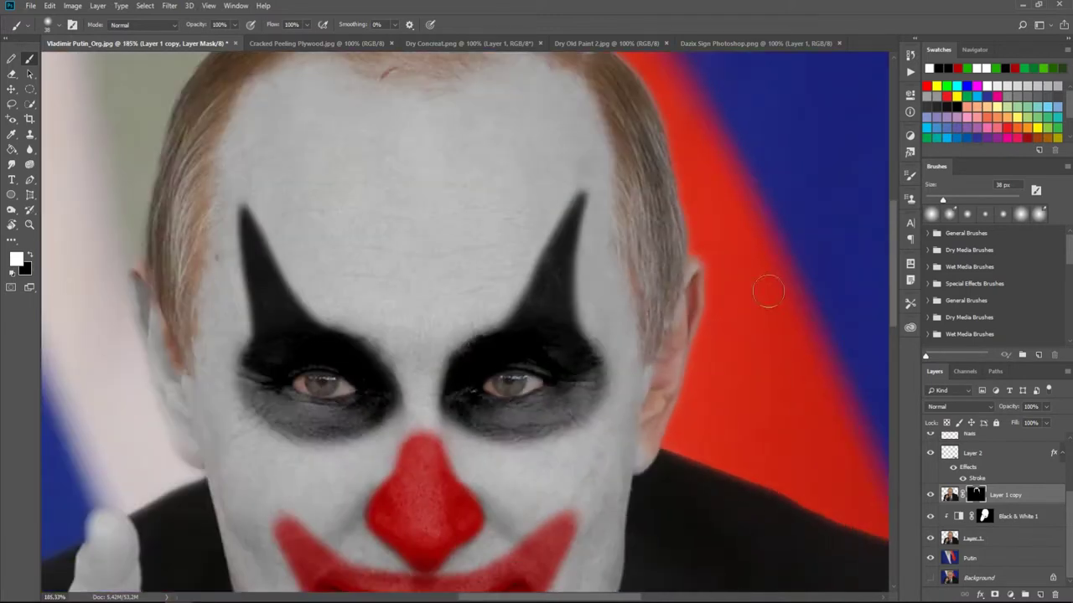
pyautogui.press('x')
pyautogui.moveTo(649, 429); pyautogui.dragTo(684, 352)
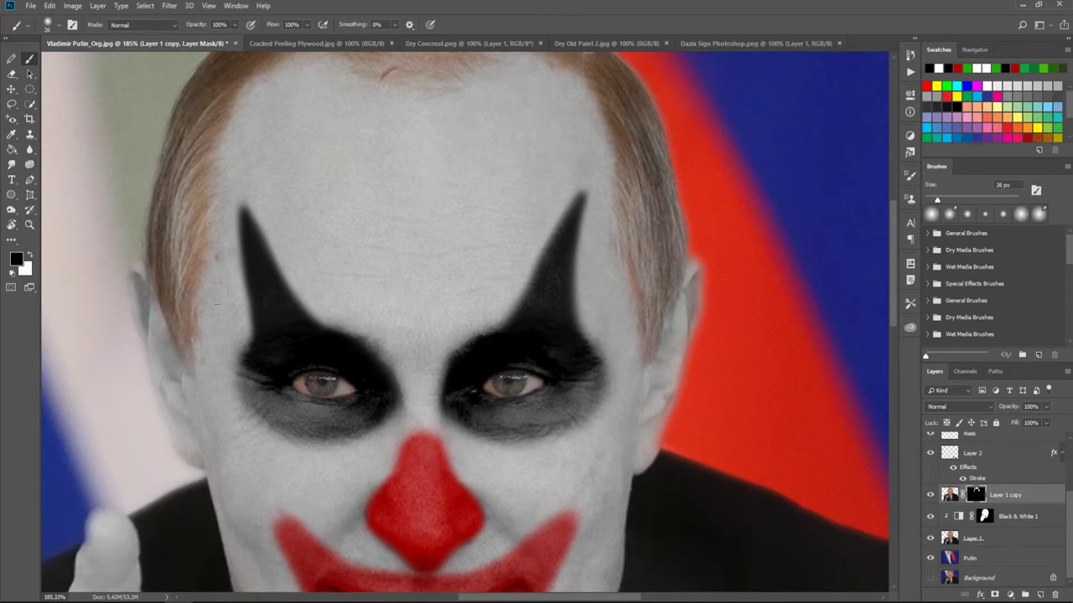
pyautogui.scroll(3, 492, 142)
pyautogui.click(1025, 594)
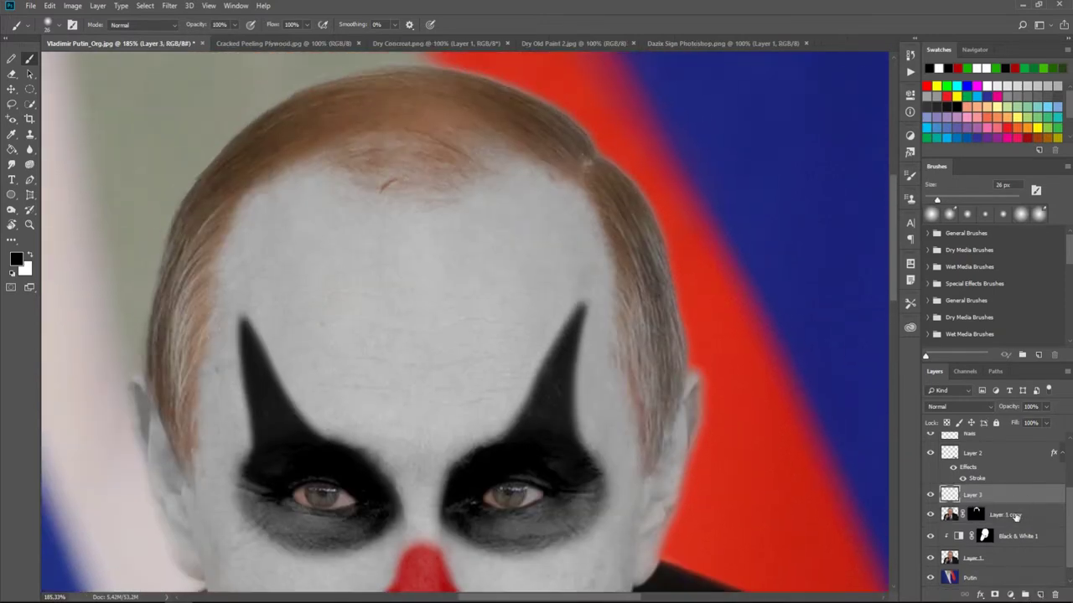
# Paint the whole hair arc green with a brush of about 141 px.
pyautogui.click(16, 260)
pyautogui.click(593, 246)
pyautogui.click(537, 228)
pyautogui.click(650, 153)
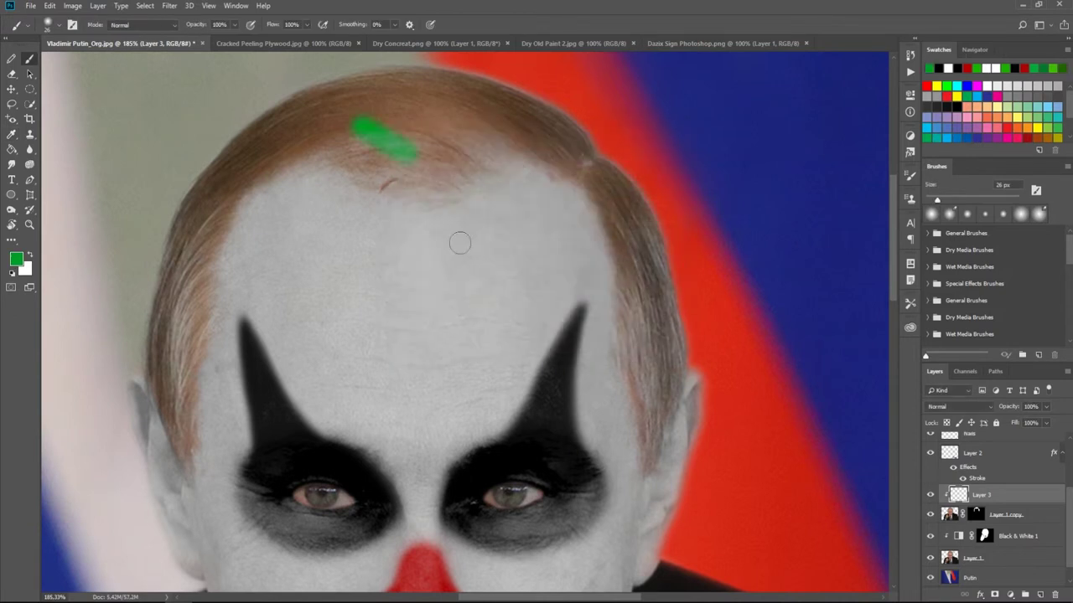
pyautogui.press(']')
pyautogui.press(']')
pyautogui.press(']')
pyautogui.moveTo(503, 97)
pyautogui.mouseDown()
pyautogui.moveTo(172, 444)
pyautogui.moveTo(666, 457)
pyautogui.mouseUp()
# Blend the green Layer 3 with Multiply at 78% opacity.
pyautogui.click(972, 406)
pyautogui.click(947, 164)
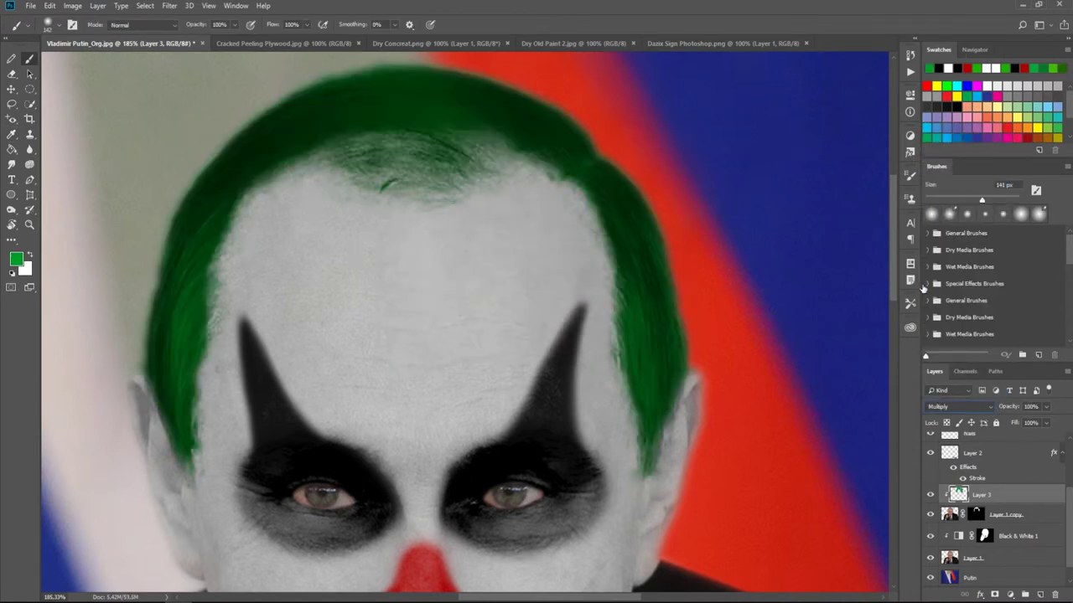
pyautogui.moveTo(1045, 407); pyautogui.dragTo(1051, 492)
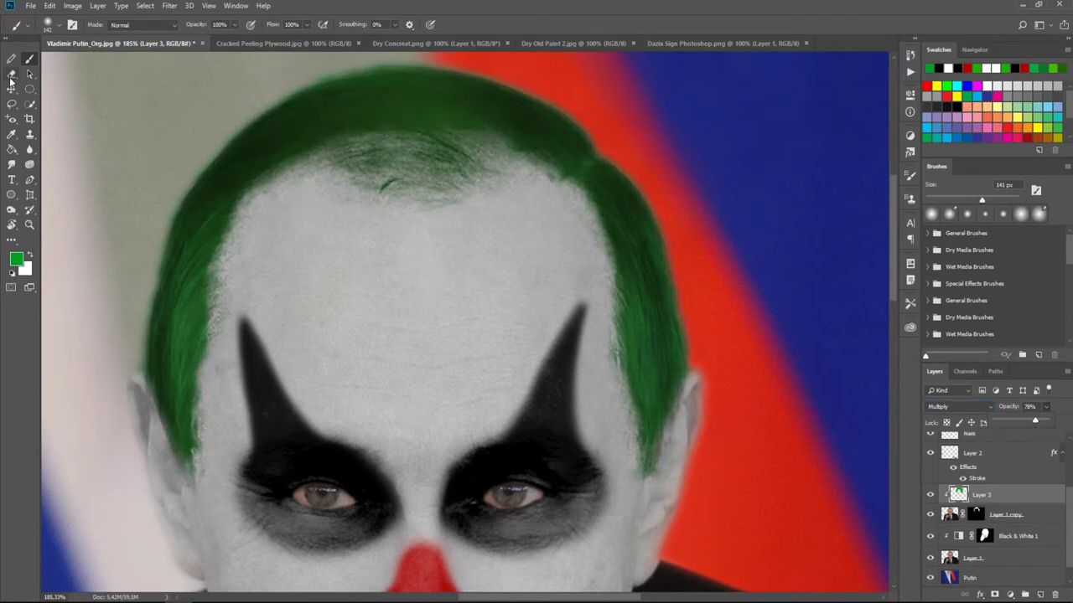
pyautogui.click(11, 76)
pyautogui.scroll(-5, 708, 166)
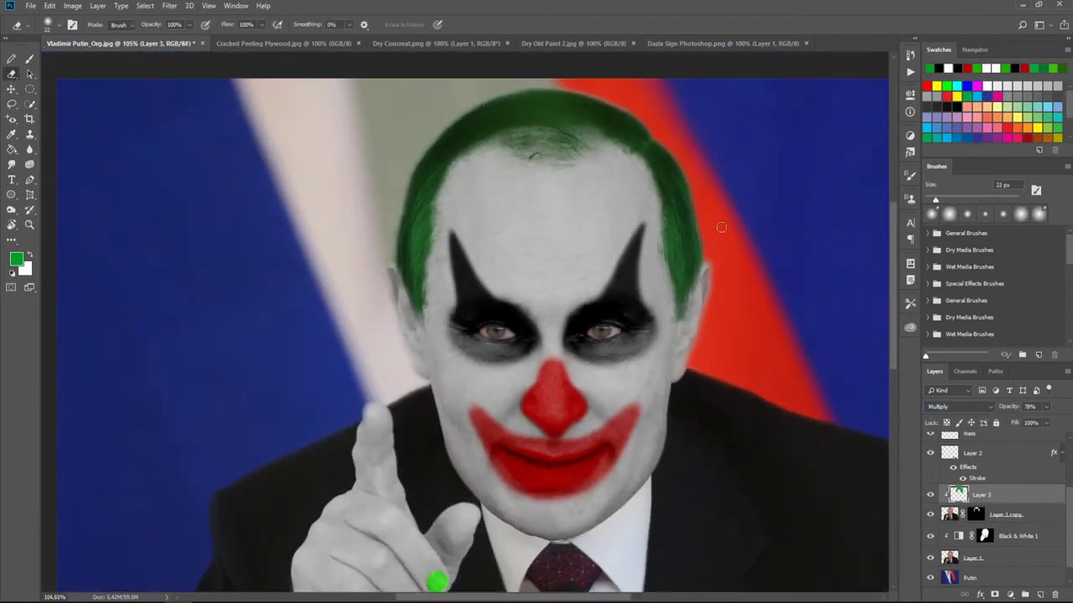
pyautogui.moveTo(560, 220); pyautogui.dragTo(513, 184)
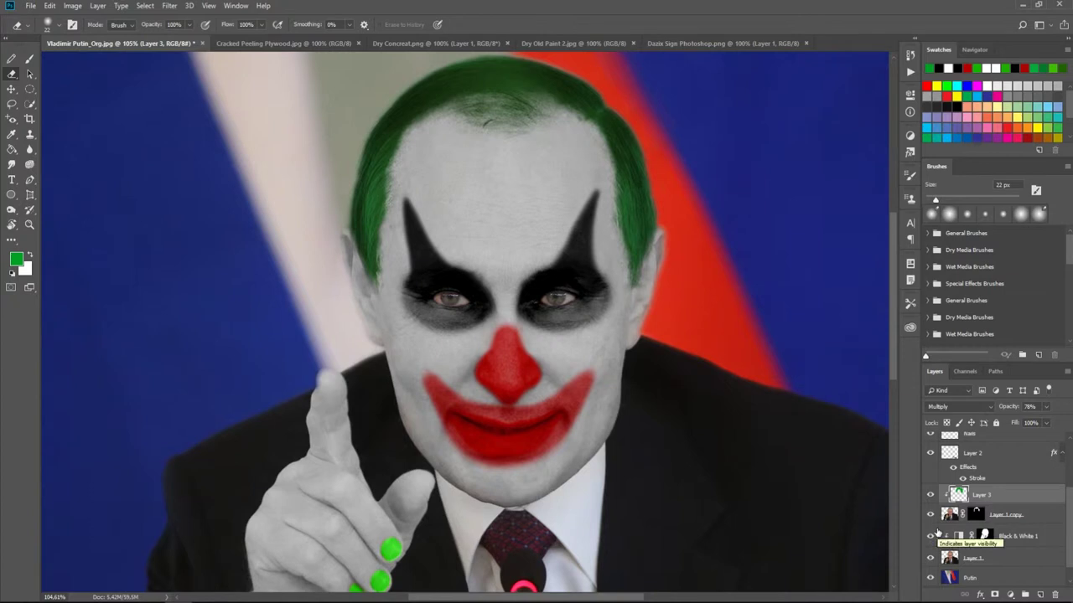
pyautogui.click(283, 42)
# Bring the plywood texture onto the portrait and stretch it vertically over the face.
pyautogui.press('v')
pyautogui.moveTo(335, 209)
pyautogui.mouseDown()
pyautogui.moveTo(168, 76)
pyautogui.moveTo(731, 258)
pyautogui.mouseUp()
pyautogui.scroll(-3, 1001, 553)
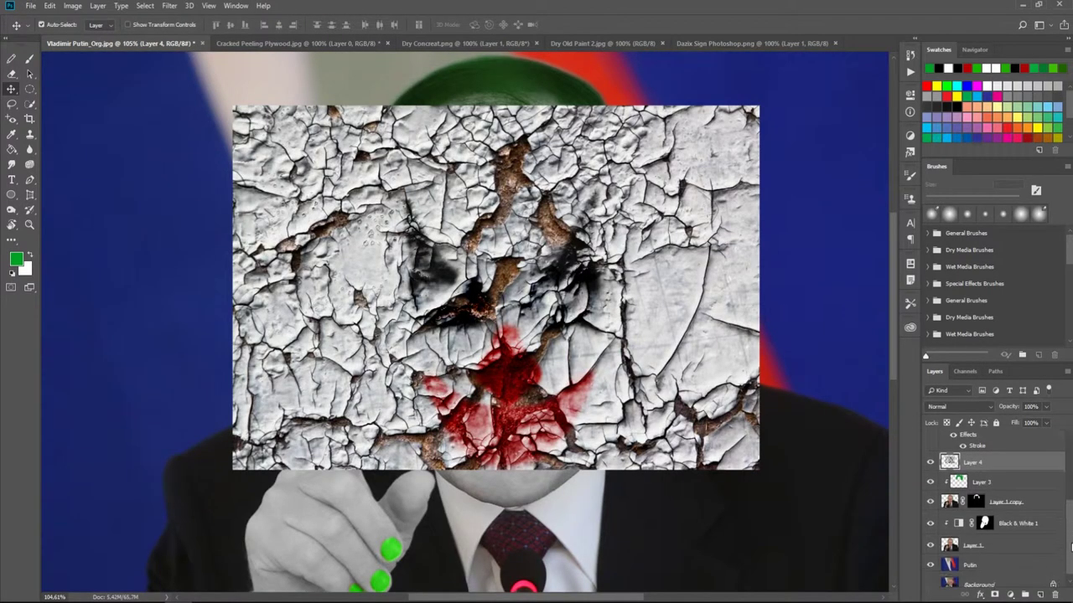
pyautogui.hotkey('ctrl', 't')
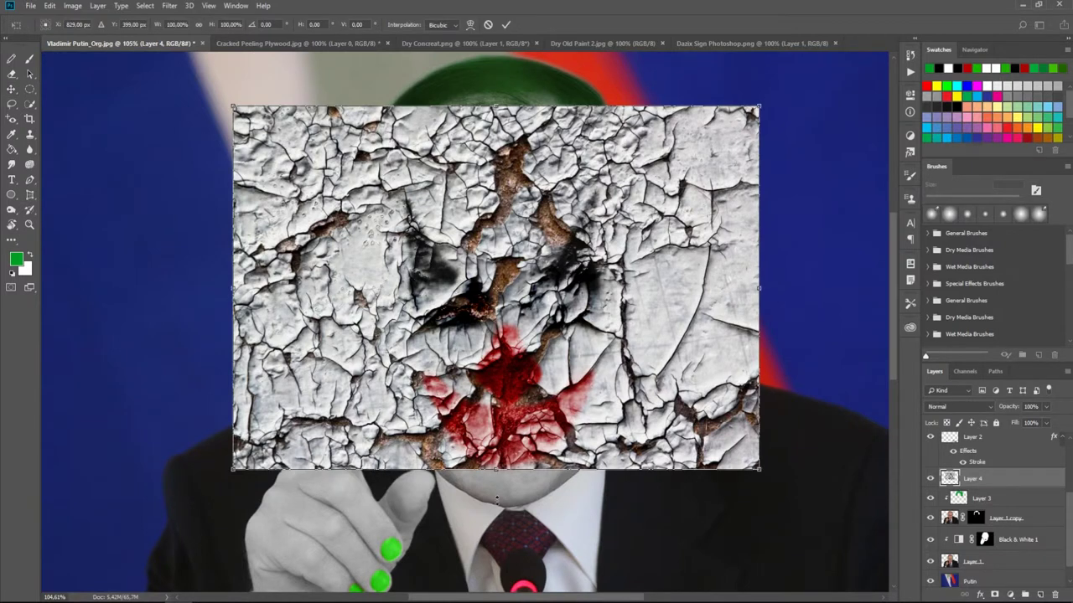
pyautogui.moveTo(496, 470); pyautogui.dragTo(496, 494)
pyautogui.moveTo(496, 103); pyautogui.dragTo(497, 86)
# Set the texture to 14% opacity, centre it on the face, and hide it with a black mask.
pyautogui.click(1046, 407)
pyautogui.moveTo(1013, 418); pyautogui.dragTo(1003, 422)
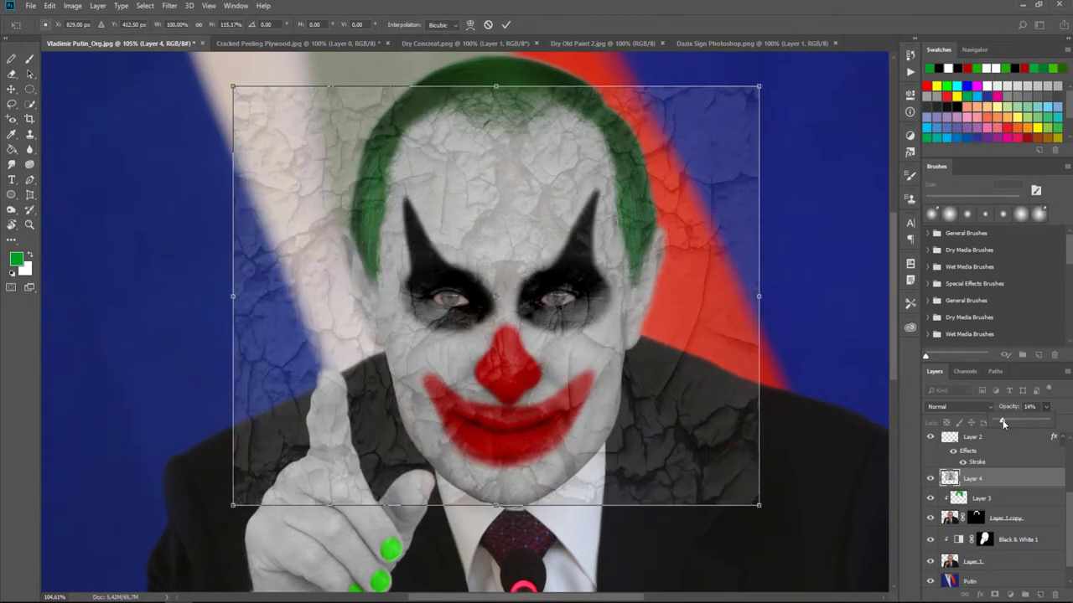
pyautogui.moveTo(655, 305)
pyautogui.mouseDown()
pyautogui.moveTo(664, 330)
pyautogui.moveTo(694, 327)
pyautogui.mouseUp()
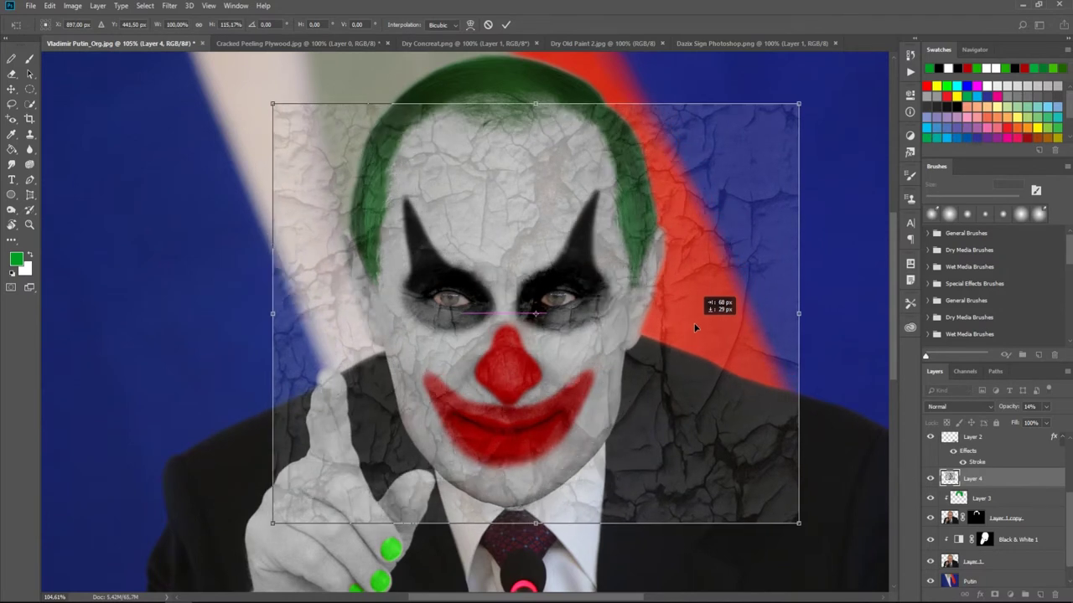
pyautogui.press('Return')
pyautogui.keyDown('alt'); pyautogui.click(992, 591); pyautogui.keyUp('alt')
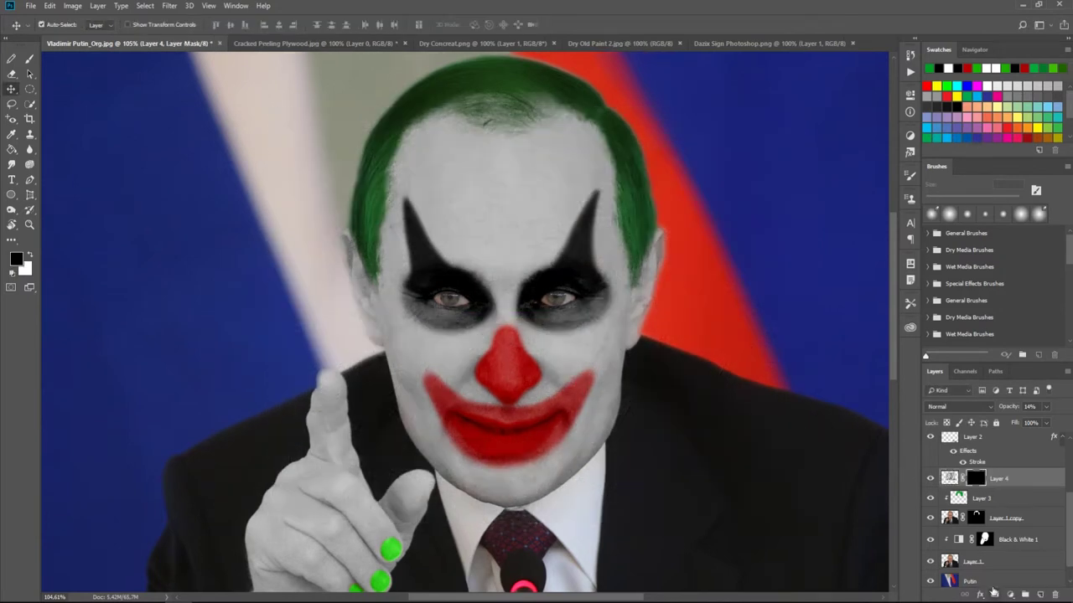
# Reveal the cracks across the face on Layer 4's mask, keeping both eyes and the lips clear.
pyautogui.click(30, 58)
pyautogui.press('x')
pyautogui.moveTo(496, 180)
pyautogui.mouseDown()
pyautogui.moveTo(436, 160)
pyautogui.moveTo(478, 122)
pyautogui.moveTo(503, 319)
pyautogui.moveTo(536, 326)
pyautogui.moveTo(608, 228)
pyautogui.moveTo(570, 436)
pyautogui.moveTo(387, 352)
pyautogui.moveTo(428, 280)
pyautogui.moveTo(408, 327)
pyautogui.moveTo(419, 332)
pyautogui.mouseUp()
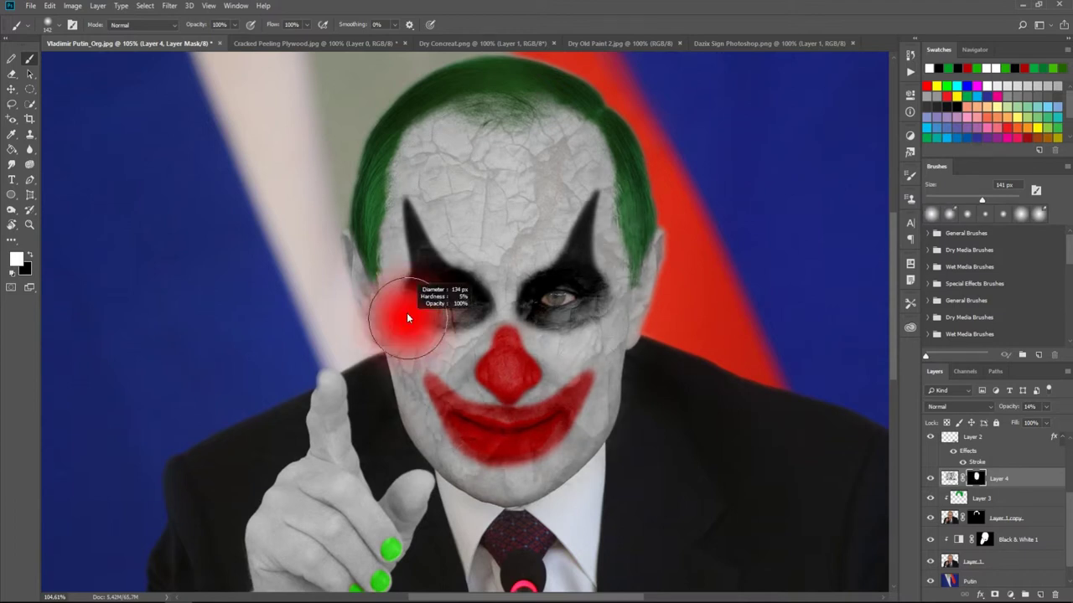
pyautogui.press('x')
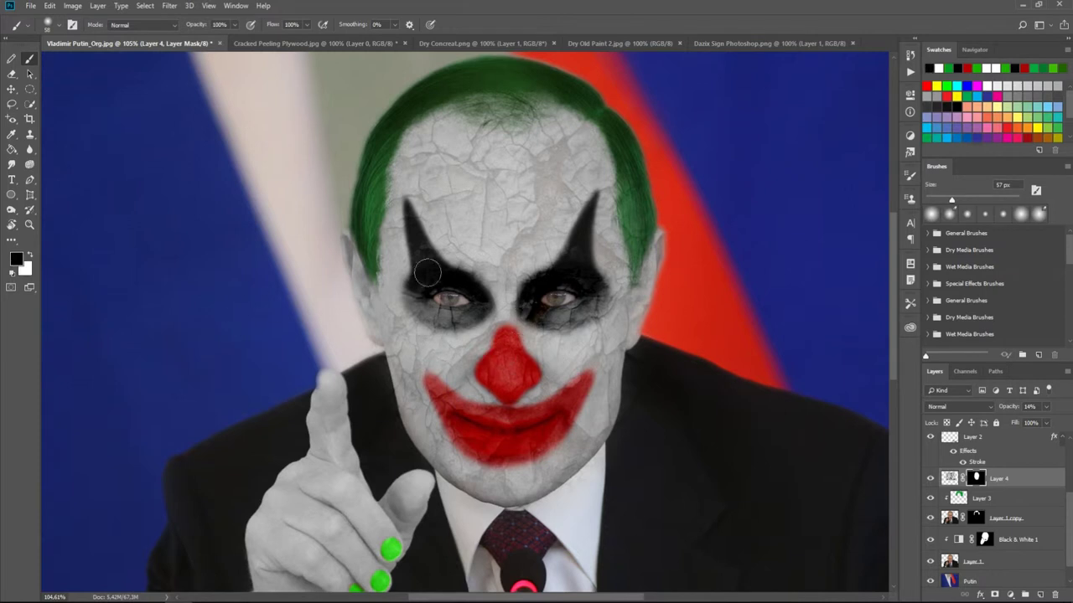
pyautogui.moveTo(578, 277); pyautogui.dragTo(587, 290)
pyautogui.moveTo(469, 300); pyautogui.dragTo(439, 299)
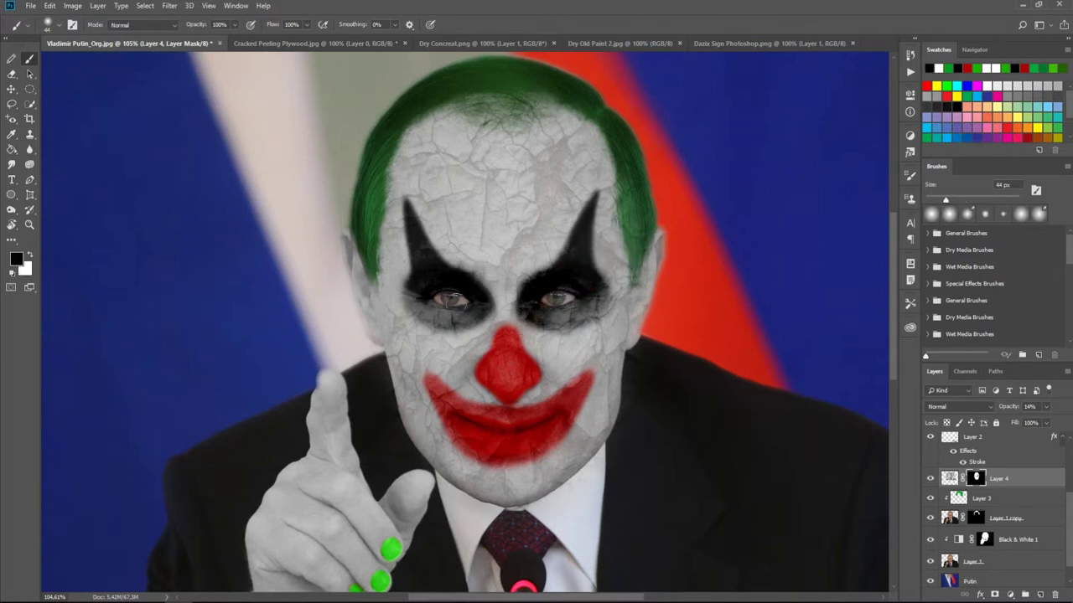
pyautogui.moveTo(455, 414)
pyautogui.mouseDown()
pyautogui.moveTo(553, 417)
pyautogui.moveTo(475, 439)
pyautogui.mouseUp()
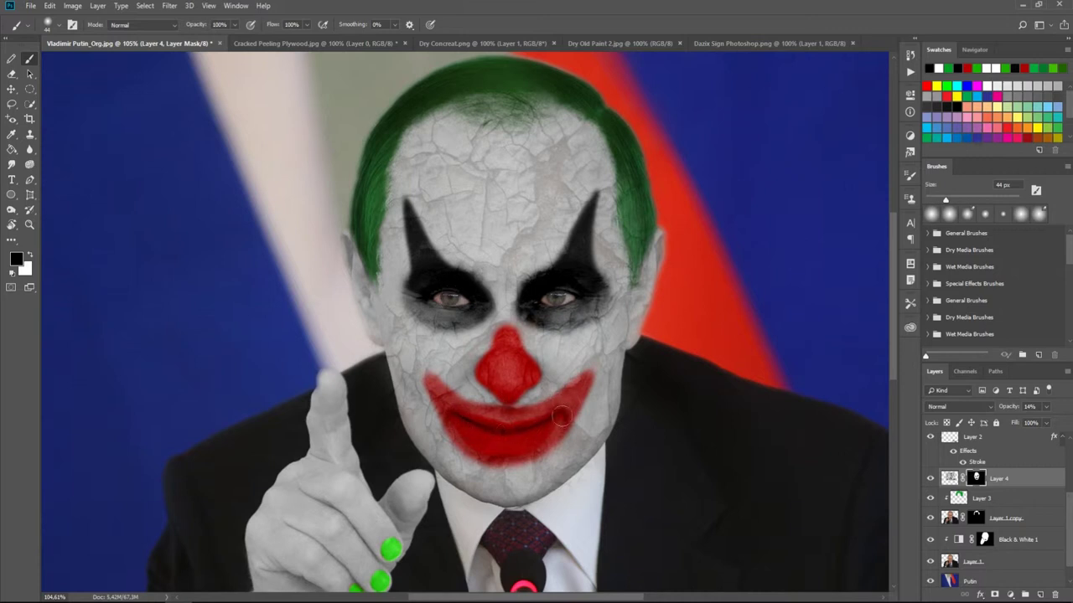
# Try Multiply, Color Dodge and Linear Burn on Layer 4, raising it to 60% opacity.
pyautogui.scroll(-1, 792, 358)
pyautogui.click(960, 406)
pyautogui.click(945, 165)
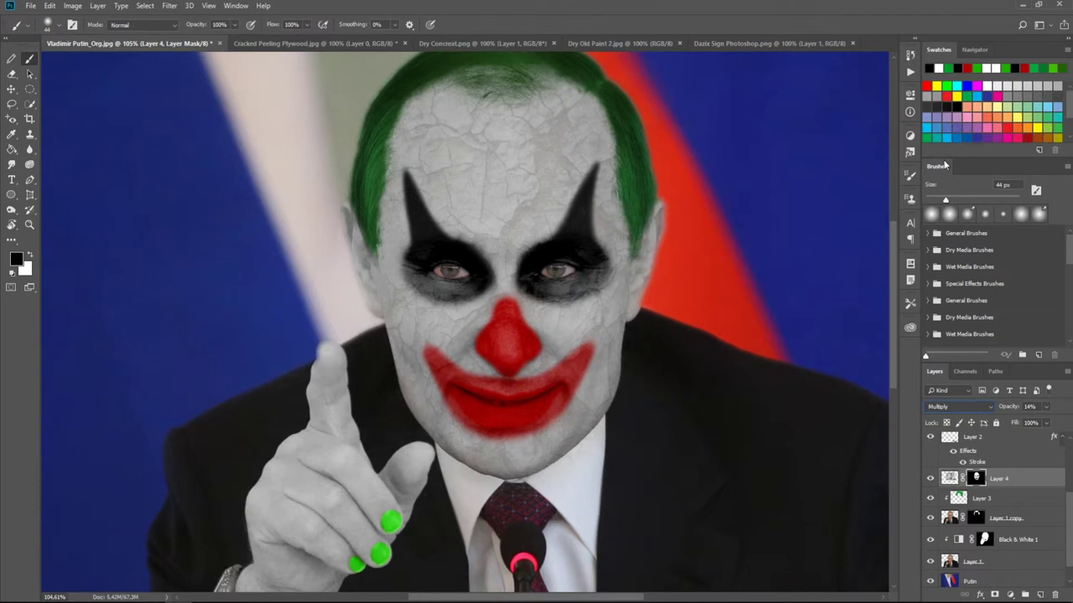
pyautogui.press('Down')
pyautogui.press('Down')
pyautogui.press('Down')
pyautogui.press('Down')
pyautogui.press('Down')
pyautogui.press('Up')
pyautogui.press('Up')
pyautogui.press('Up')
pyautogui.click(1046, 407)
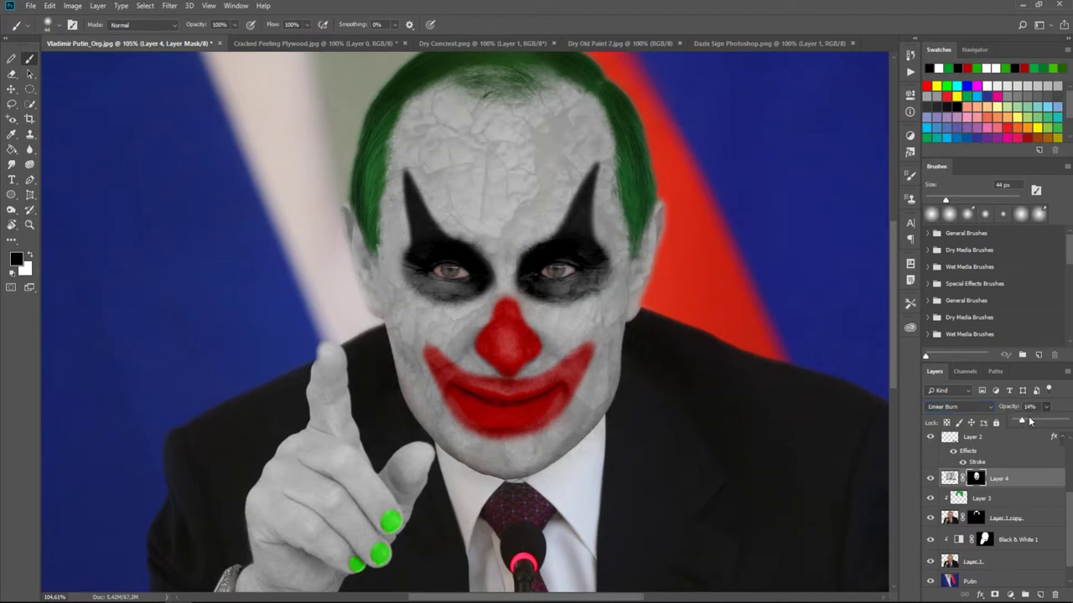
pyautogui.moveTo(1019, 420); pyautogui.dragTo(1046, 421)
# Compare Overlay and another mode, then settle Layer 4 on Multiply at 9% opacity.
pyautogui.click(960, 406)
pyautogui.click(939, 213)
pyautogui.click(960, 407)
pyautogui.click(937, 256)
pyautogui.click(960, 407)
pyautogui.click(934, 160)
pyautogui.click(1046, 407)
pyautogui.moveTo(1046, 421); pyautogui.dragTo(1020, 423)
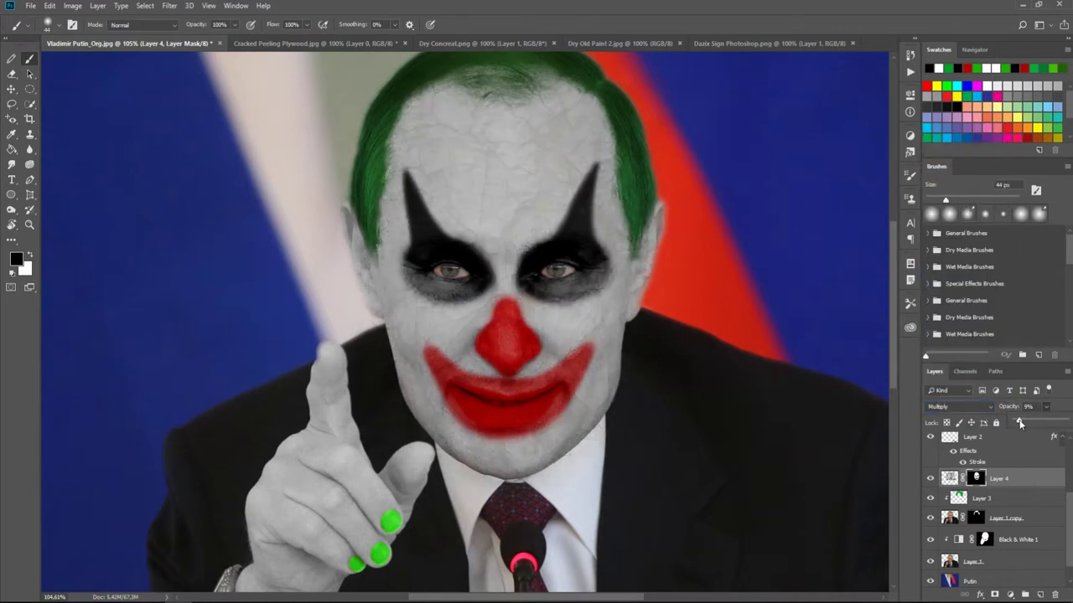
pyautogui.click(482, 43)
# Place the concrete crack texture over the face, resized and masked to the face shape.
pyautogui.press('v')
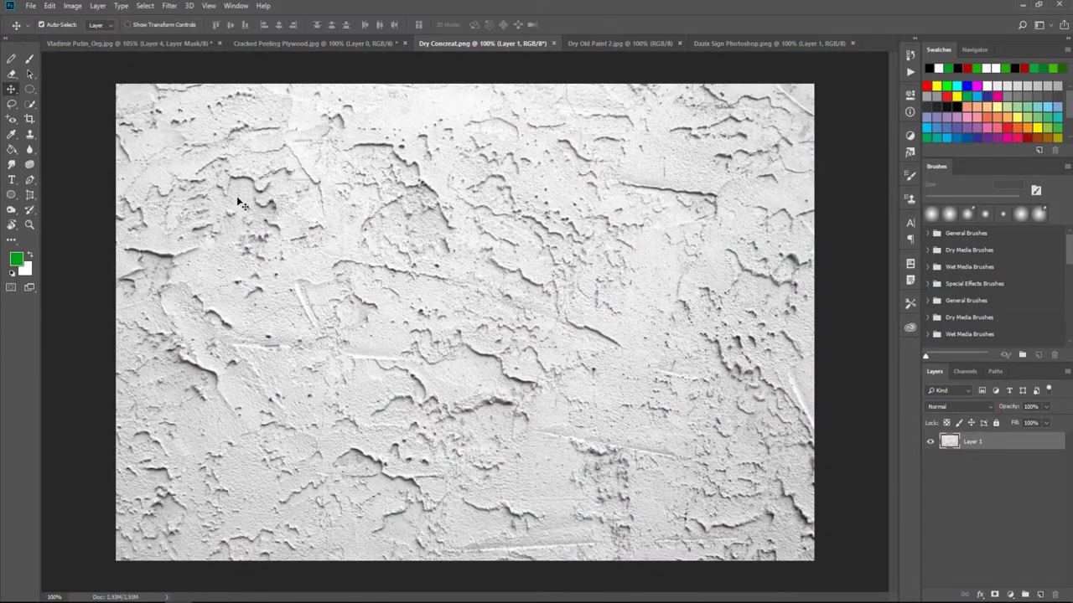
pyautogui.moveTo(297, 259); pyautogui.dragTo(478, 242)
pyautogui.hotkey('ctrl', 't')
pyautogui.moveTo(803, 453)
pyautogui.mouseDown()
pyautogui.moveTo(670, 307)
pyautogui.moveTo(710, 425)
pyautogui.mouseUp()
pyautogui.moveTo(618, 151); pyautogui.dragTo(632, 175)
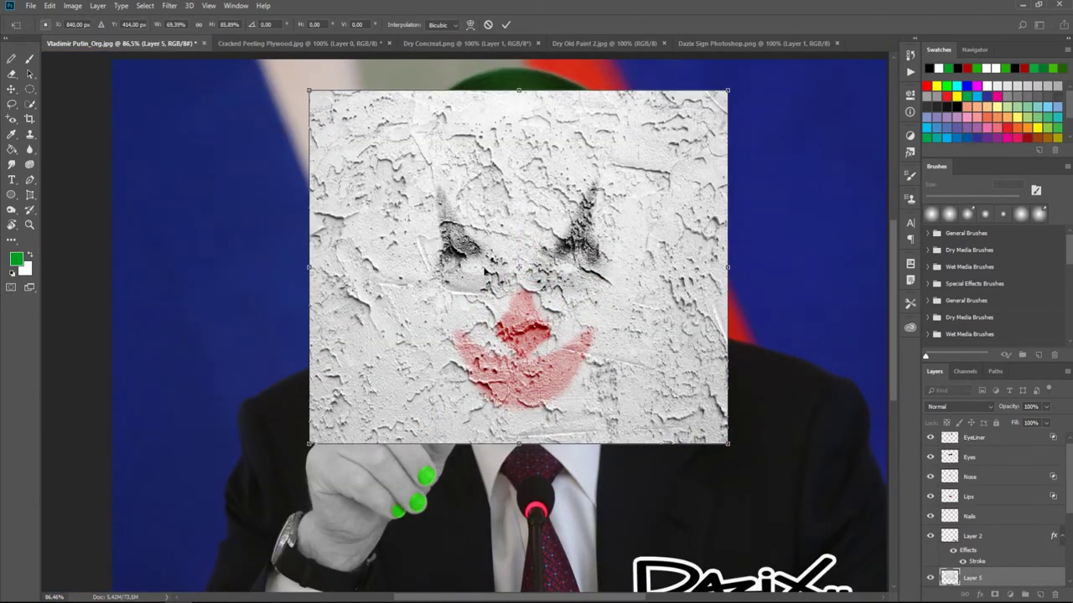
pyautogui.scroll(-3, 1061, 506)
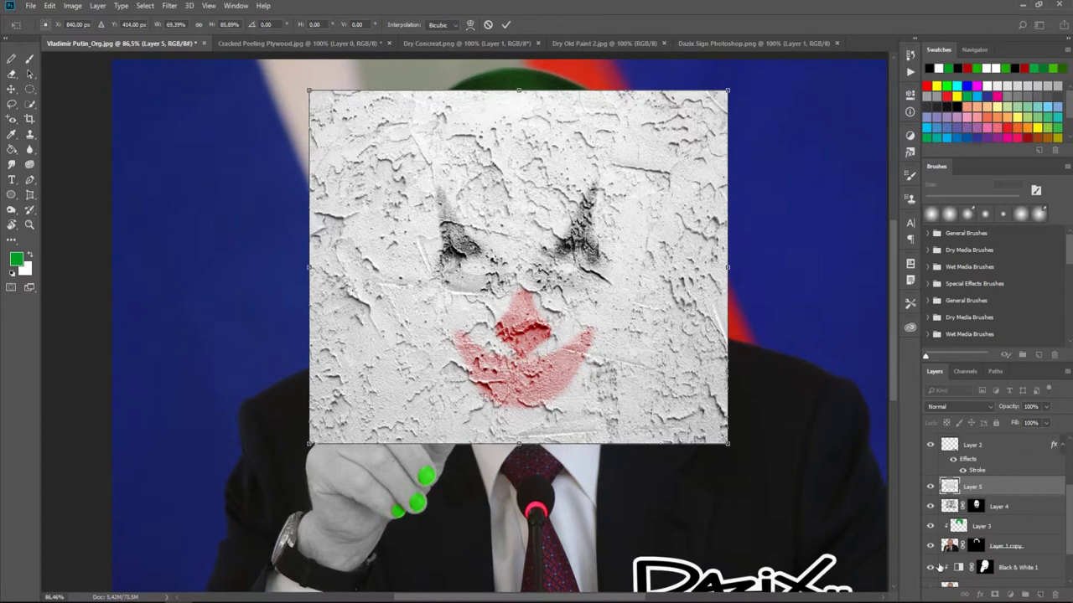
pyautogui.click(995, 595)
pyautogui.press('Return')
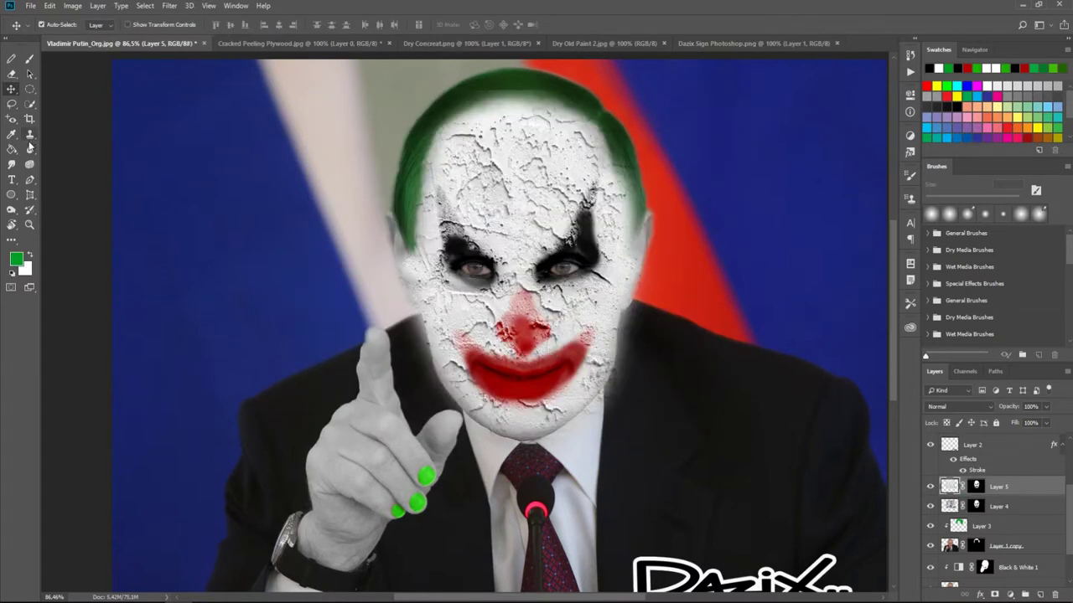
# Brush black along the cheek, jaw and chin edges of the crack mask, then restore the mask.
pyautogui.press('b')
pyautogui.press('d')
pyautogui.moveTo(402, 268); pyautogui.dragTo(427, 378)
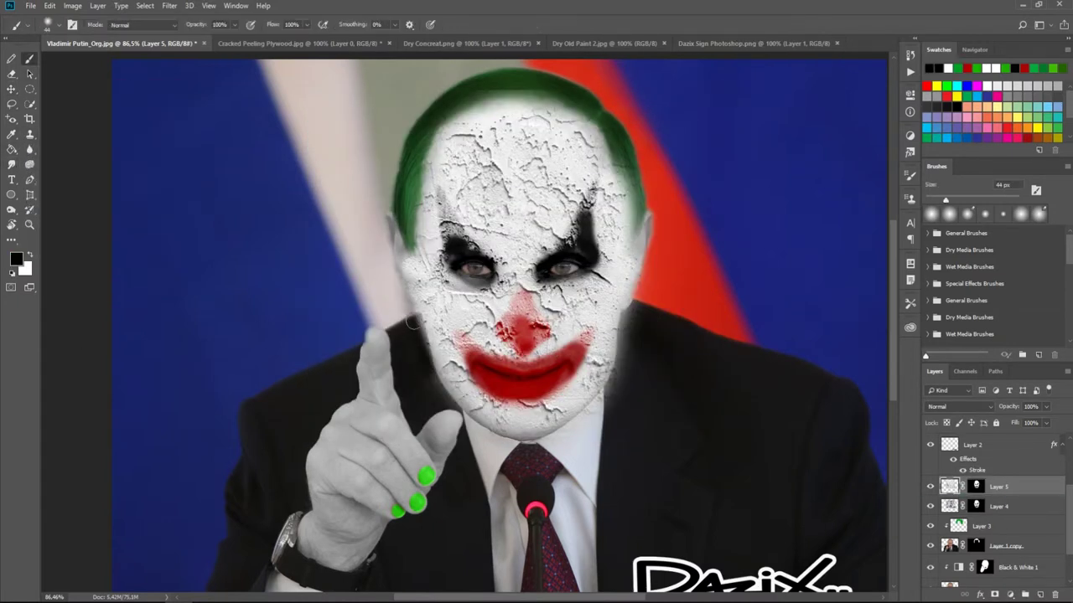
pyautogui.moveTo(413, 323); pyautogui.dragTo(567, 82)
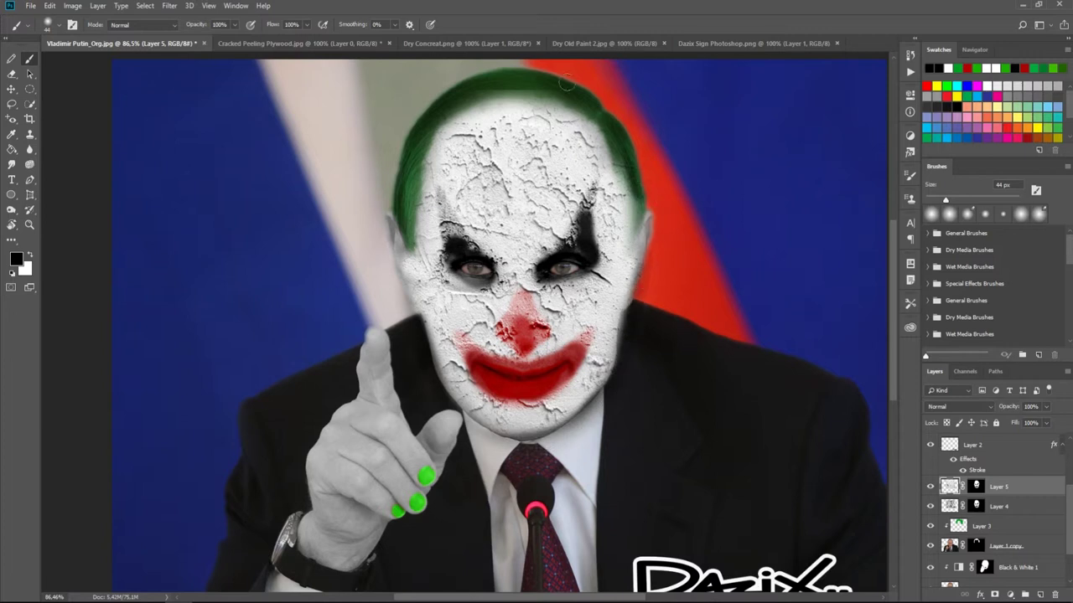
pyautogui.press(']')
pyautogui.press(']')
pyautogui.press(']')
pyautogui.hotkey('alt', 'BackSpace')
pyautogui.hotkey('ctrl', 'z')
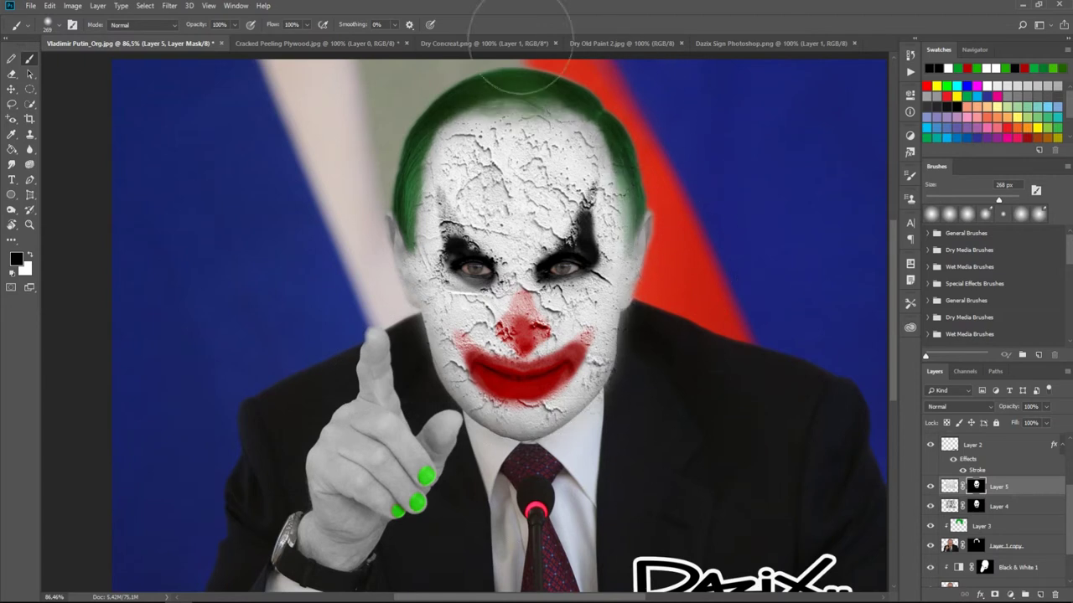
# Blend the cracks in Overlay at 17% opacity and bring up the Dry Old Paint 2 texture.
pyautogui.click(959, 406)
pyautogui.click(955, 257)
pyautogui.moveTo(1046, 406); pyautogui.dragTo(1004, 421)
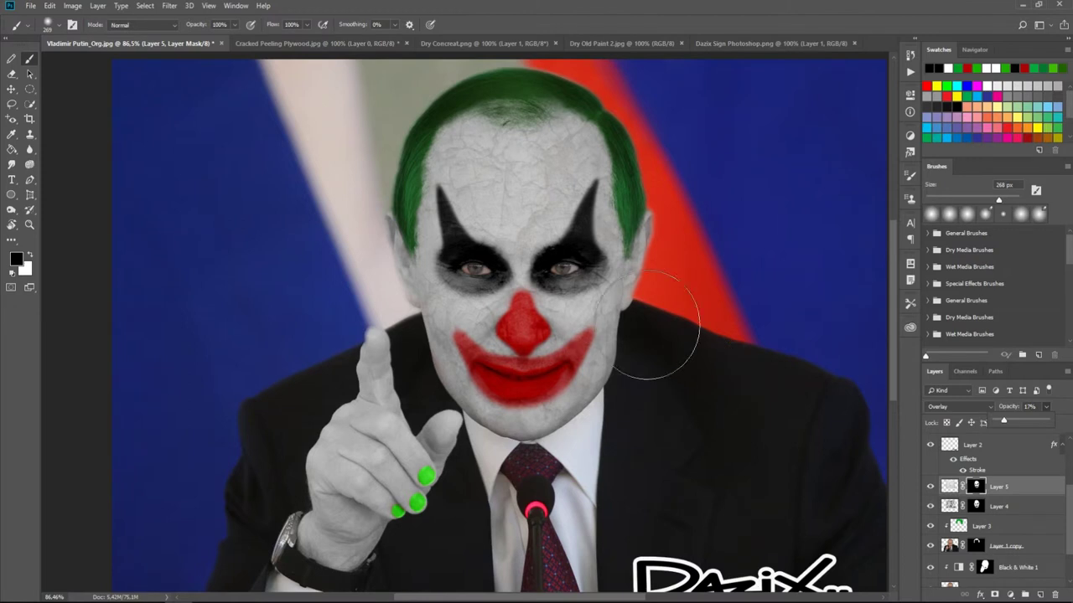
pyautogui.click(493, 43)
pyautogui.click(622, 43)
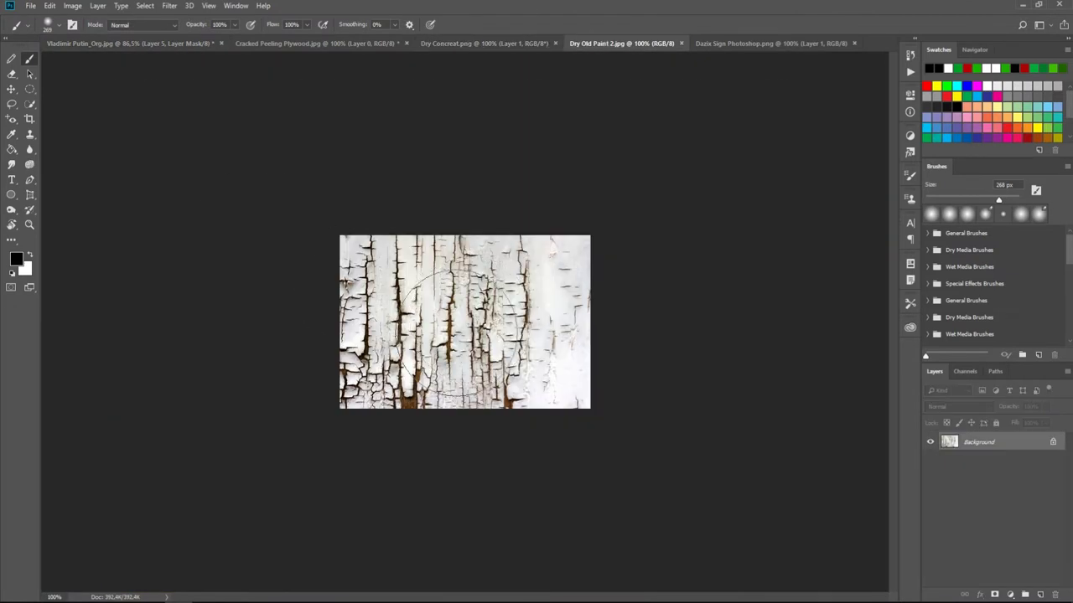
# Copy the peeling paint texture into the portrait at 47% opacity, rotated over the left mouth corner.
pyautogui.press('v')
pyautogui.moveTo(472, 357); pyautogui.dragTo(537, 281)
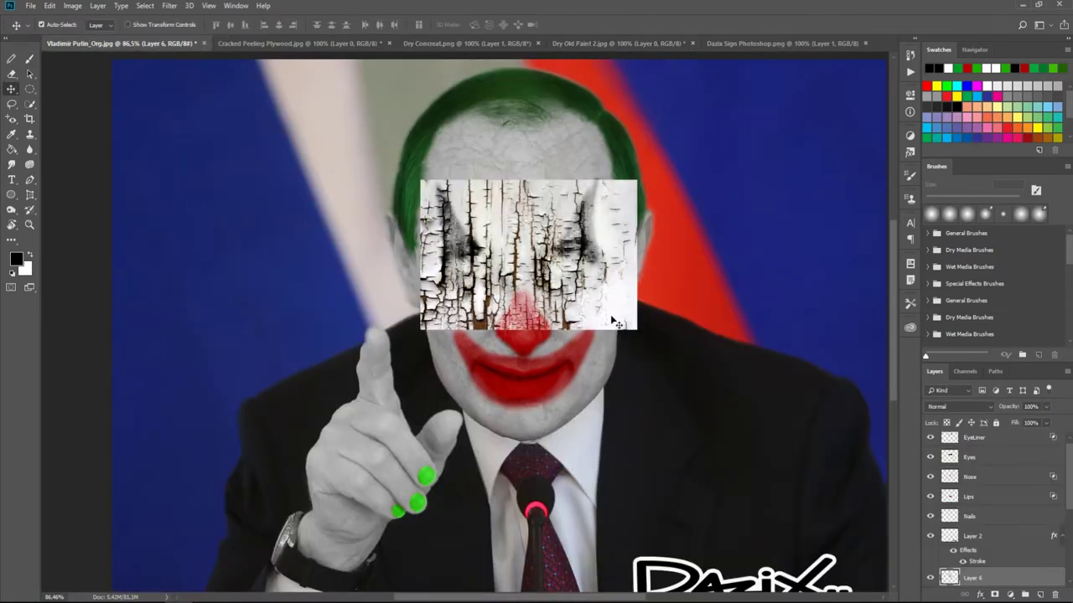
pyautogui.scroll(3, 578, 308)
pyautogui.scroll(2, 578, 308)
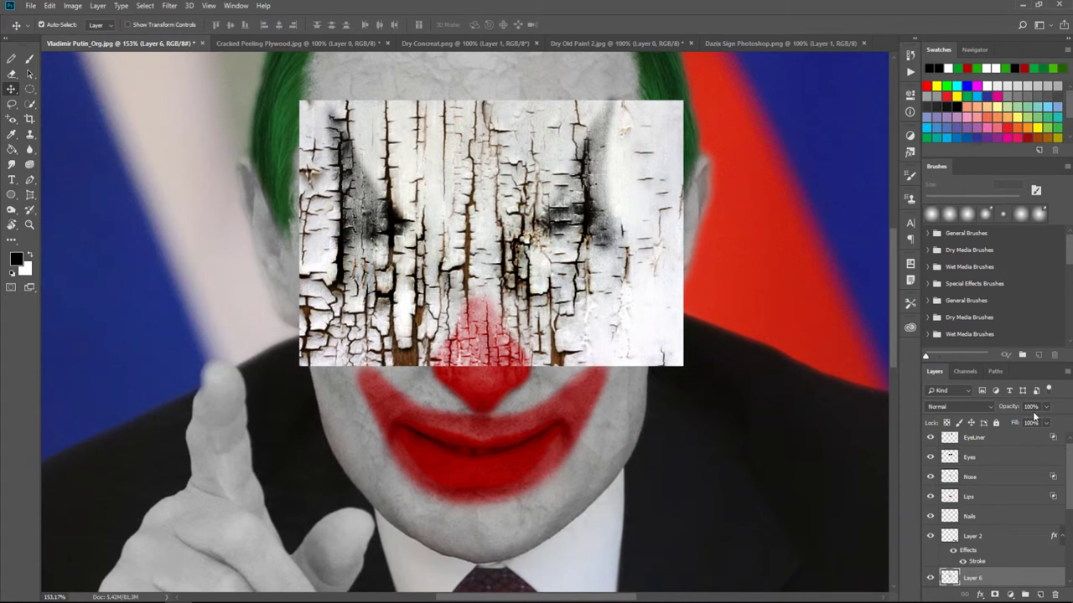
pyautogui.press('4')
pyautogui.press('7')
pyautogui.hotkey('ctrl', 't')
pyautogui.moveTo(236, 140); pyautogui.dragTo(625, 161)
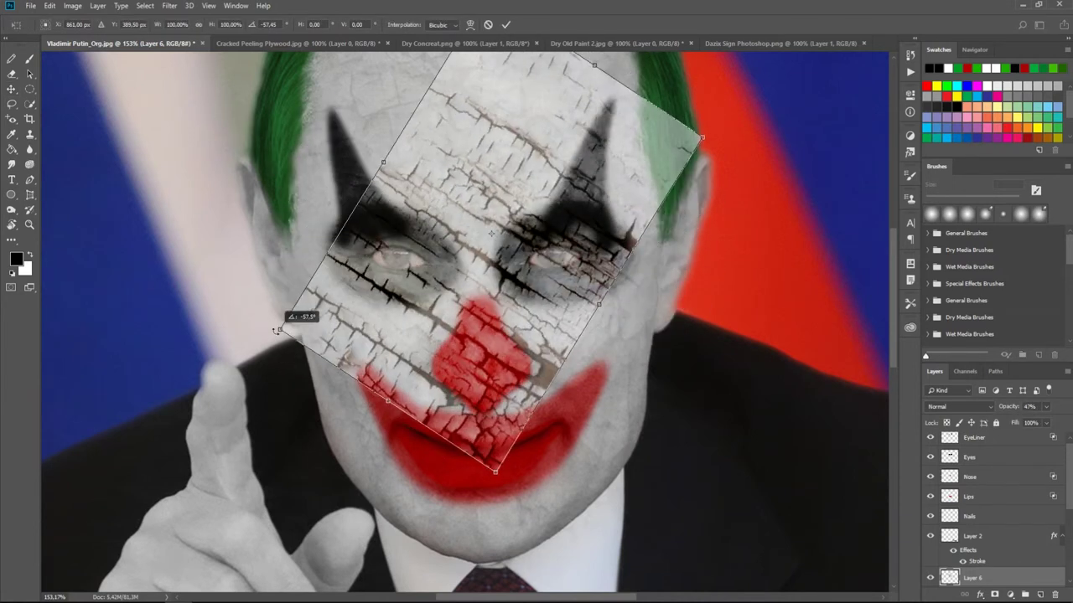
pyautogui.moveTo(497, 227)
pyautogui.mouseDown()
pyautogui.moveTo(383, 412)
pyautogui.moveTo(391, 419)
pyautogui.mouseUp()
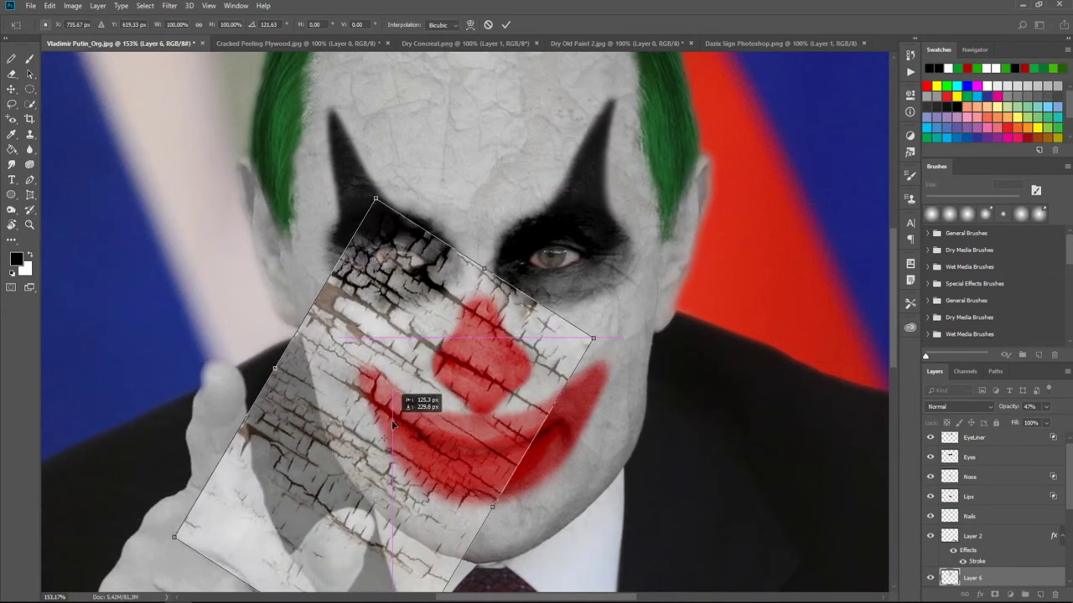
pyautogui.press('Return')
# Set the texture to Overlay at 100% opacity and hide it with a black layer mask.
pyautogui.click(959, 406)
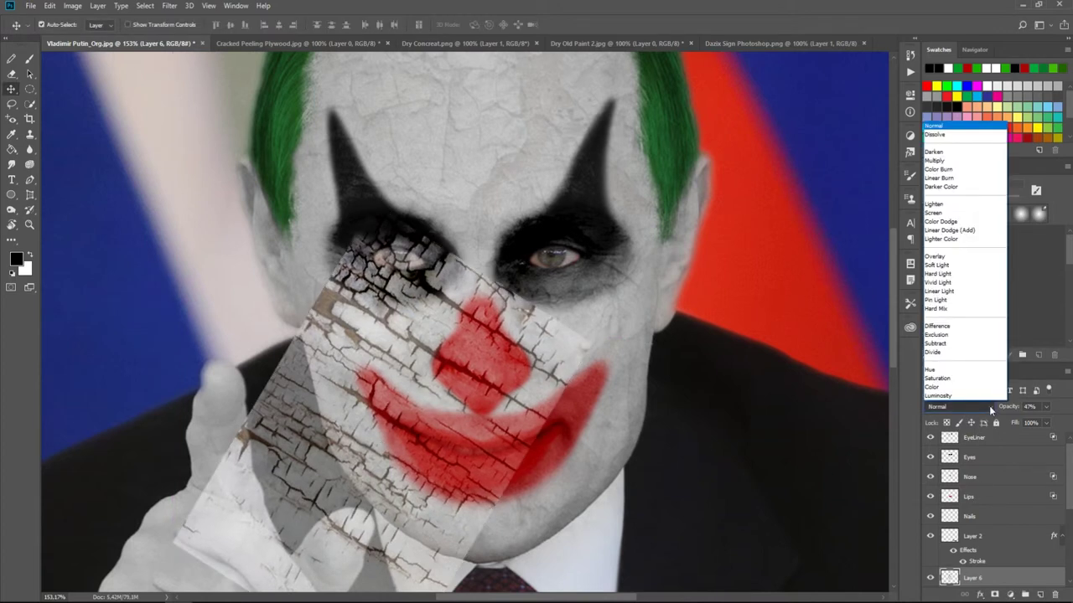
pyautogui.click(964, 261)
pyautogui.moveTo(1046, 406); pyautogui.dragTo(1068, 420)
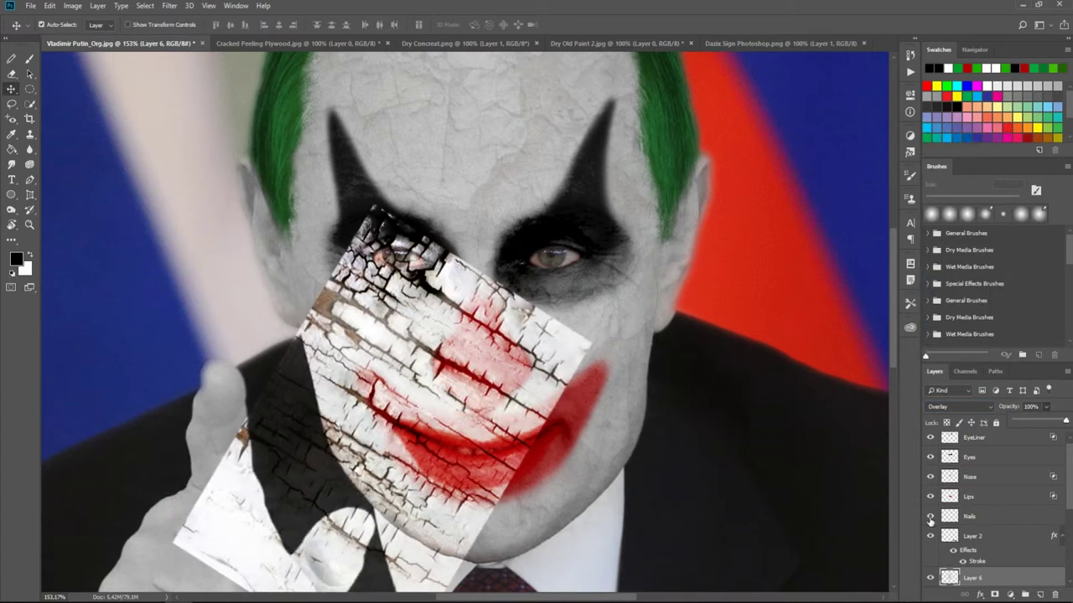
pyautogui.keyDown('alt'); pyautogui.click(995, 596); pyautogui.keyUp('alt')
# Paint white on the mask to reveal a stitched scar at the left mouth corner, blended Darken.
pyautogui.press('b')
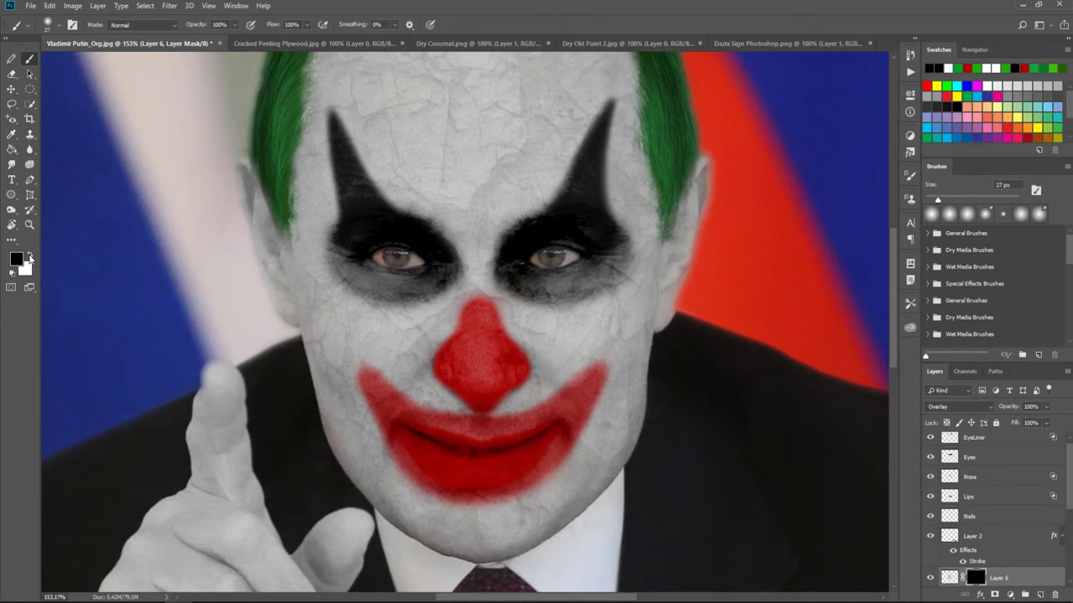
pyautogui.press('x')
pyautogui.moveTo(326, 375); pyautogui.dragTo(419, 440)
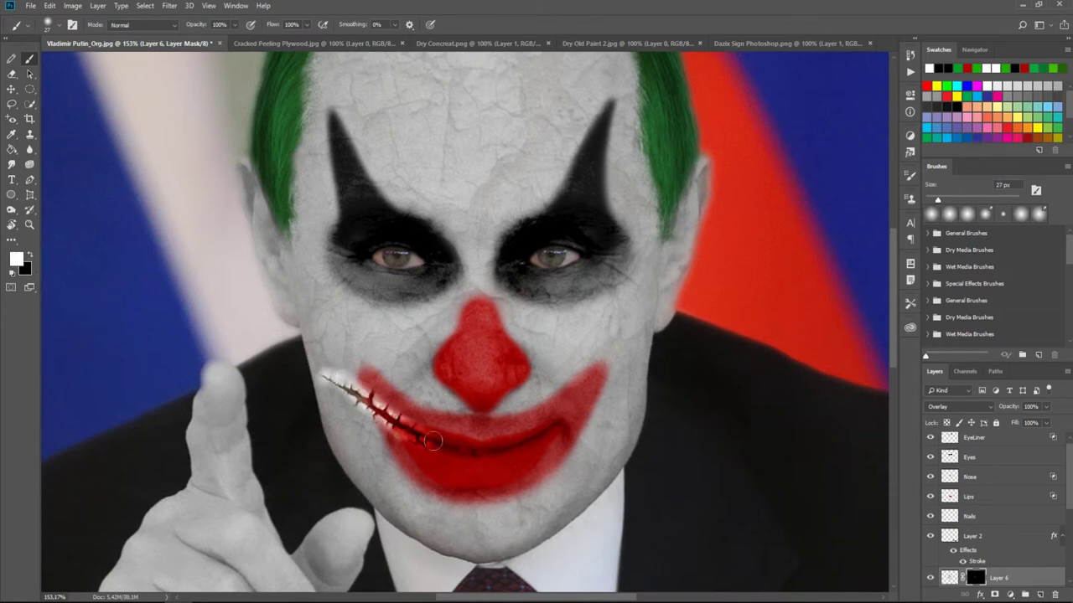
pyautogui.click(959, 406)
pyautogui.click(955, 251)
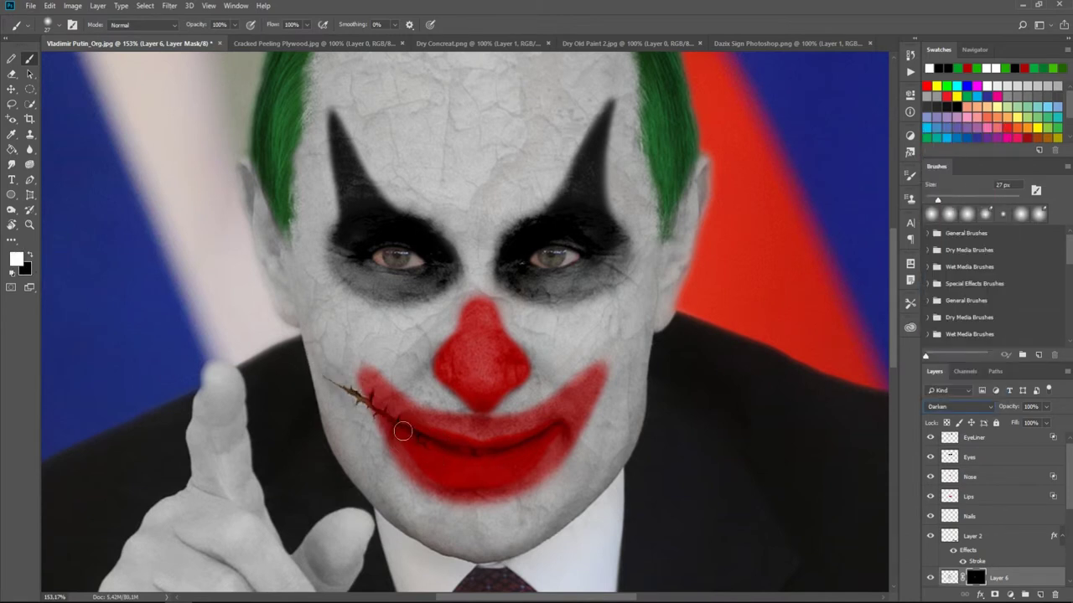
pyautogui.press('x')
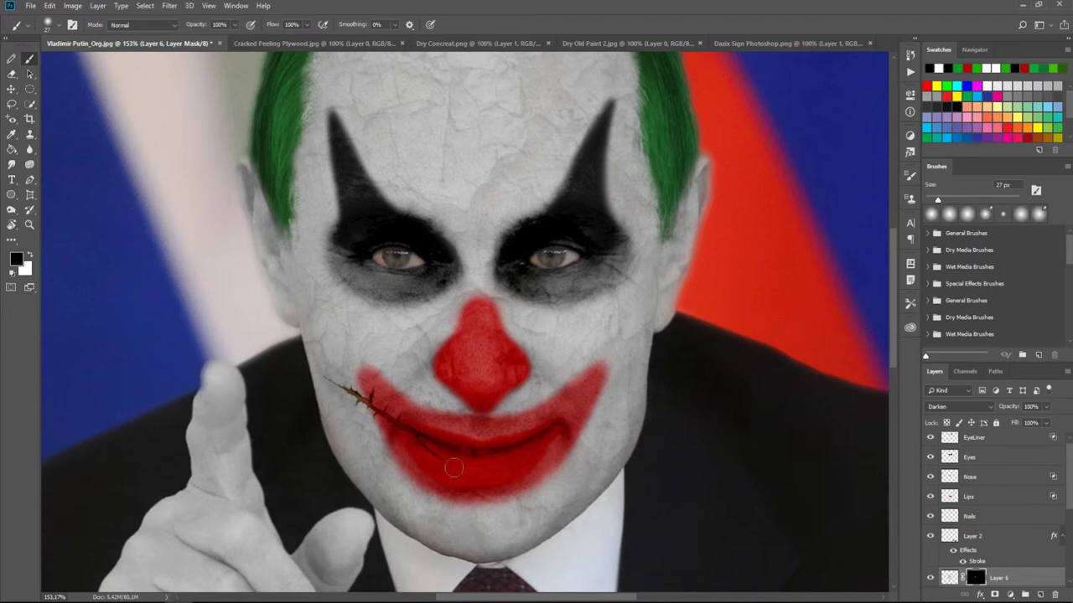
pyautogui.scroll(3, 462, 419)
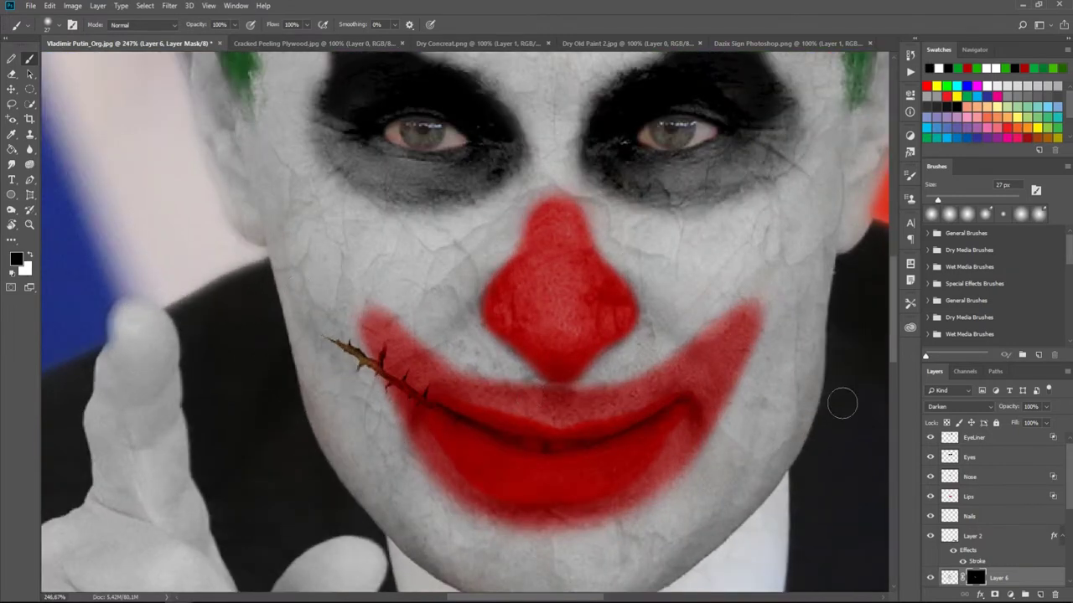
pyautogui.press('x')
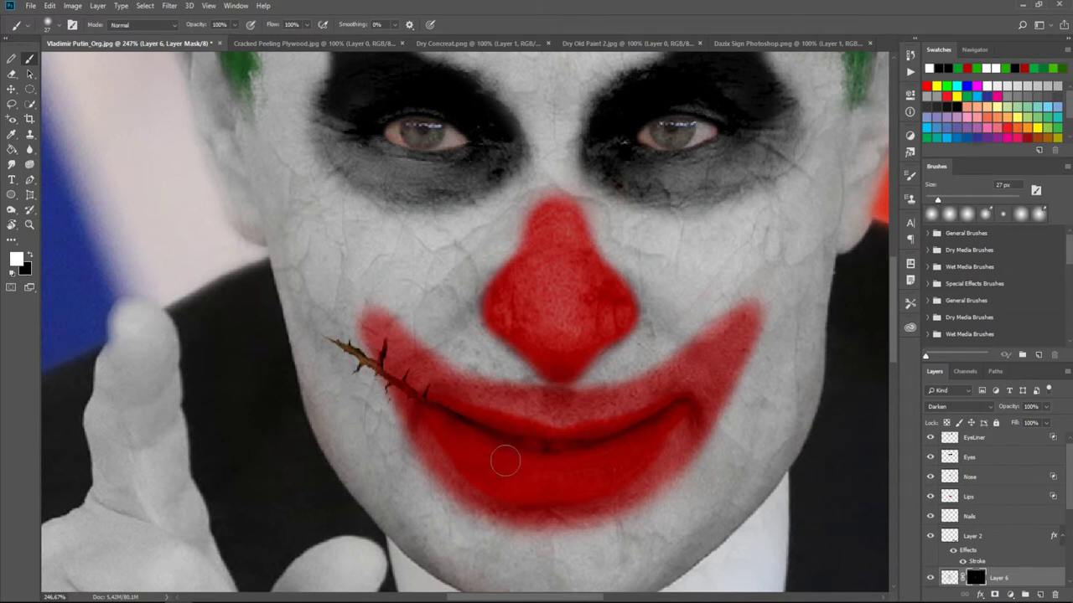
# Nudge the scar layer slightly up and right, then target its mask again.
pyautogui.hotkey('ctrl', '2')
pyautogui.press('x')
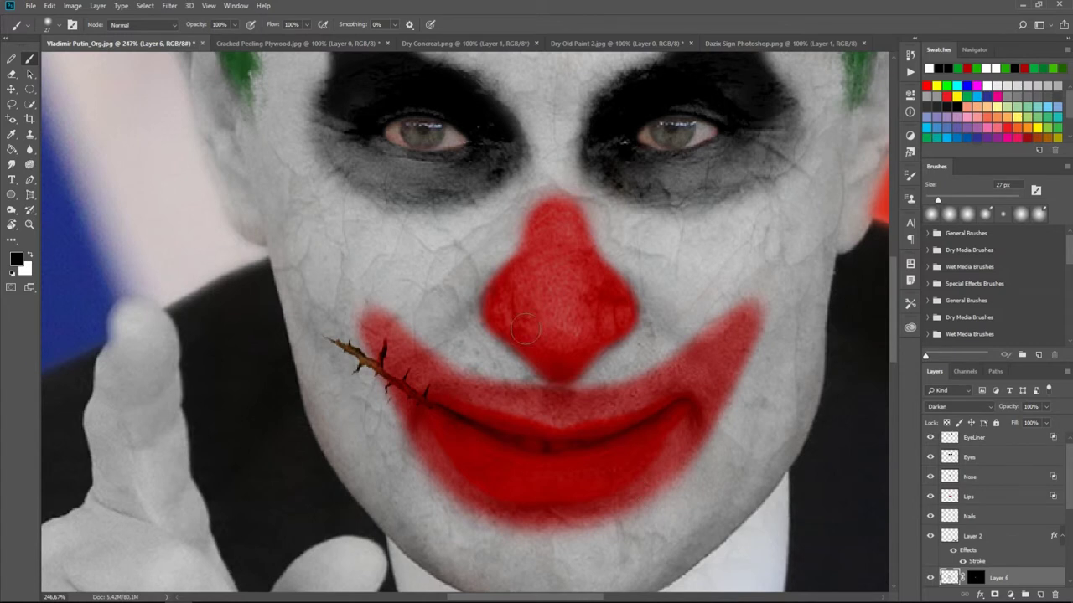
pyautogui.press('v')
pyautogui.press('Right')
pyautogui.press('Right')
pyautogui.press('Right')
pyautogui.press('Up')
pyautogui.click(972, 578)
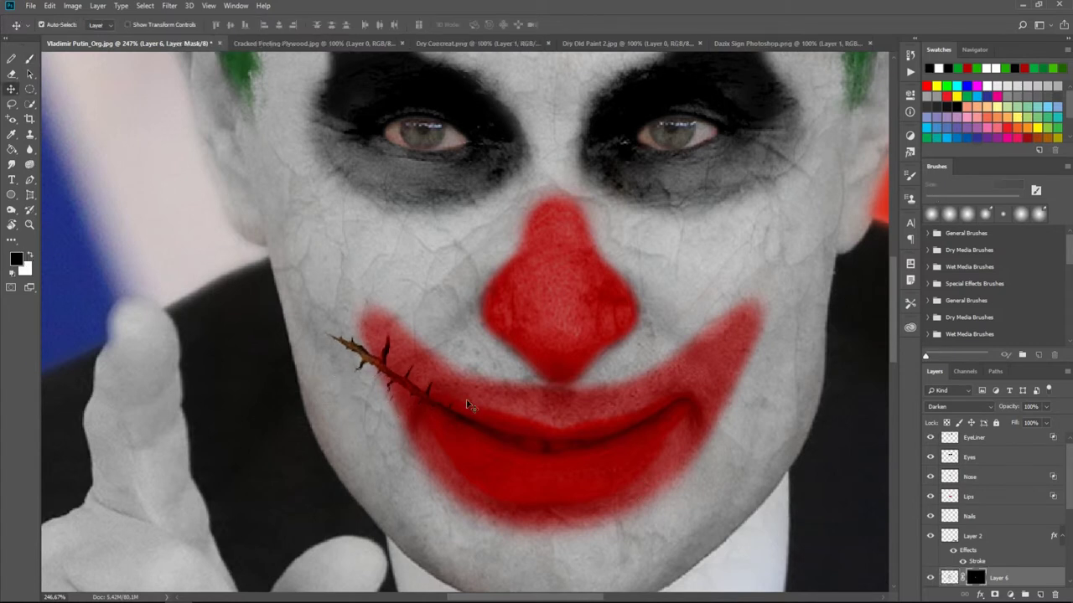
pyautogui.press('b')
# Blend the scar layer in Multiply mode at 76% opacity.
pyautogui.click(960, 407)
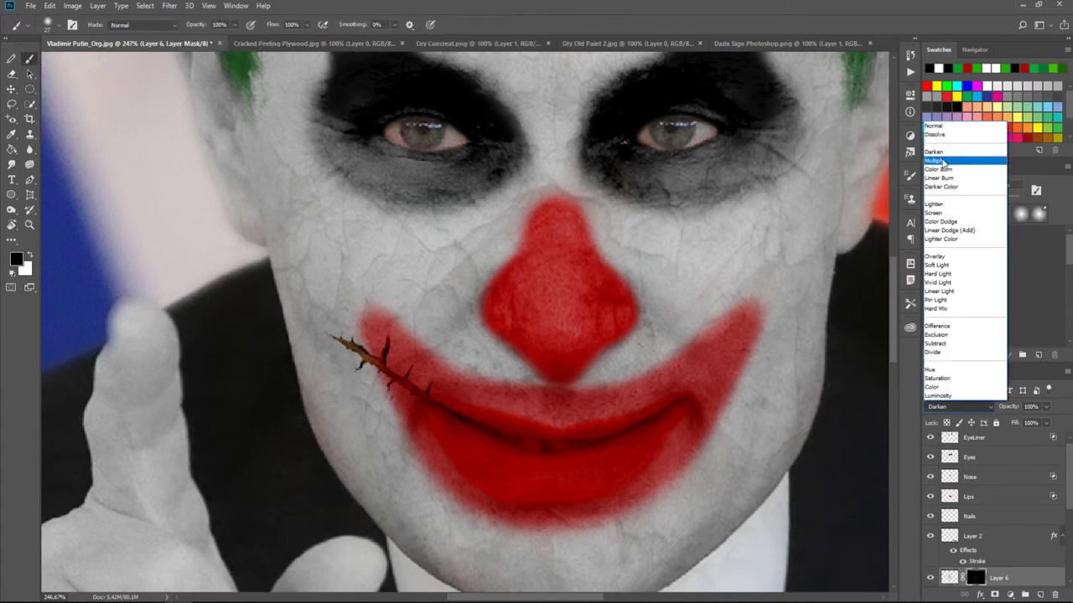
pyautogui.click(943, 164)
pyautogui.scroll(-2, 1008, 496)
pyautogui.scroll(3, 1008, 496)
pyautogui.moveTo(1046, 407); pyautogui.dragTo(1035, 422)
pyautogui.hotkey('ctrl', '2')
pyautogui.click(80, 7)
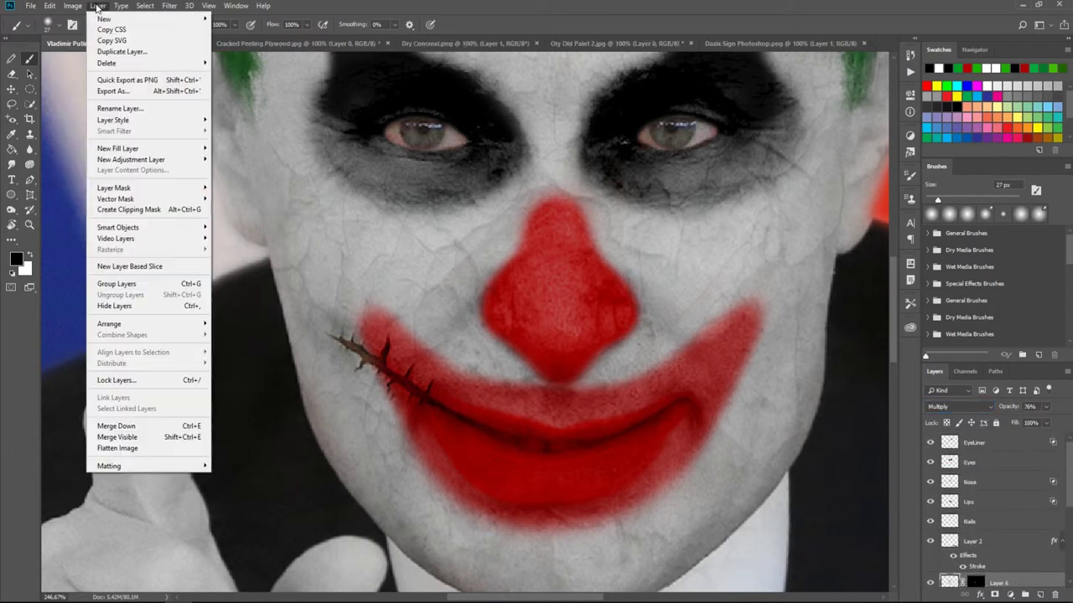
# Warp the scar layer so the stitch marks bend down along the curve of the mouth.
pyautogui.moveTo(49, 6)
pyautogui.click(75, 226)
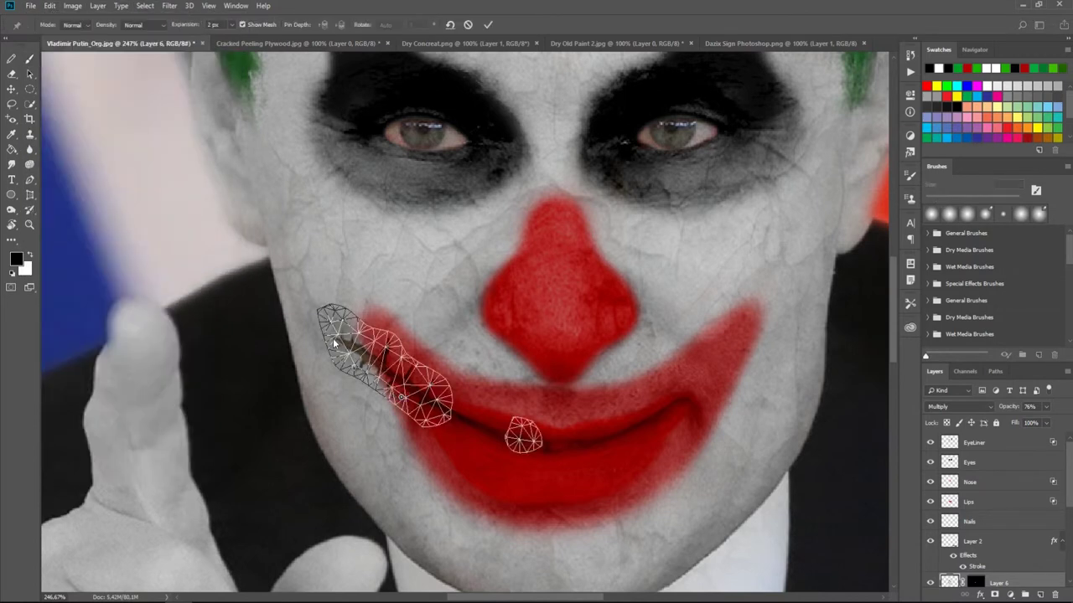
pyautogui.press('Return')
pyautogui.click(72, 5)
pyautogui.moveTo(76, 238)
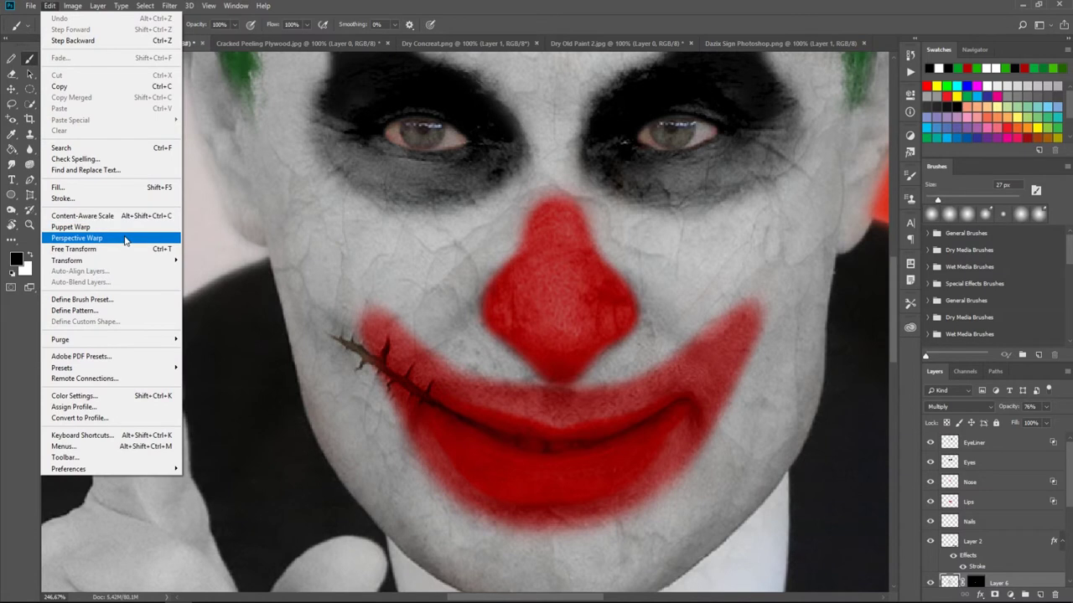
pyautogui.click(198, 333)
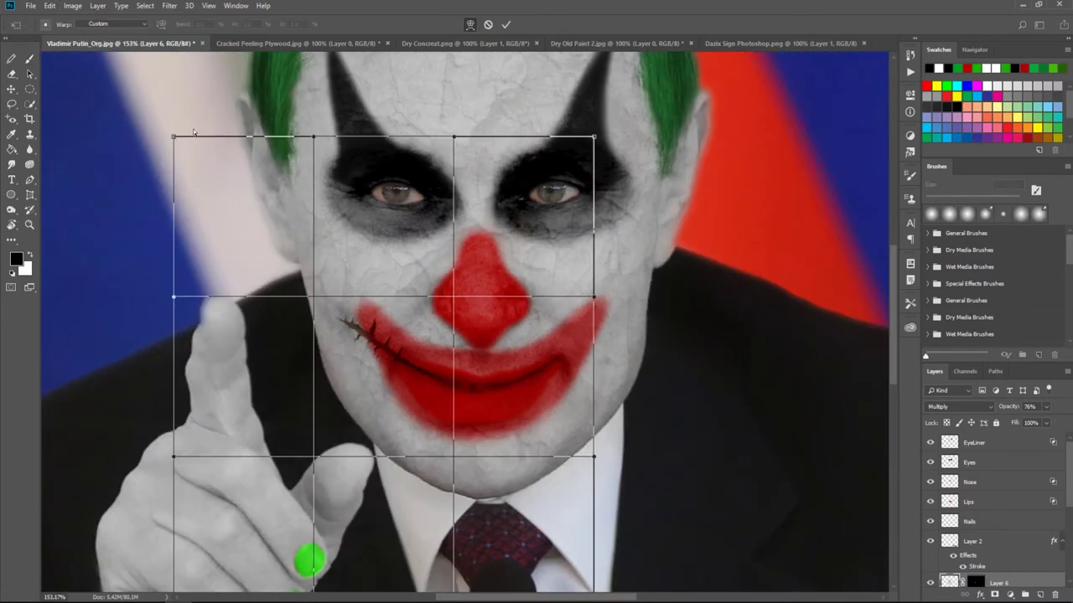
pyautogui.moveTo(174, 138)
pyautogui.mouseDown()
pyautogui.moveTo(274, 90)
pyautogui.moveTo(317, 86)
pyautogui.mouseUp()
pyautogui.moveTo(203, 285); pyautogui.dragTo(235, 261)
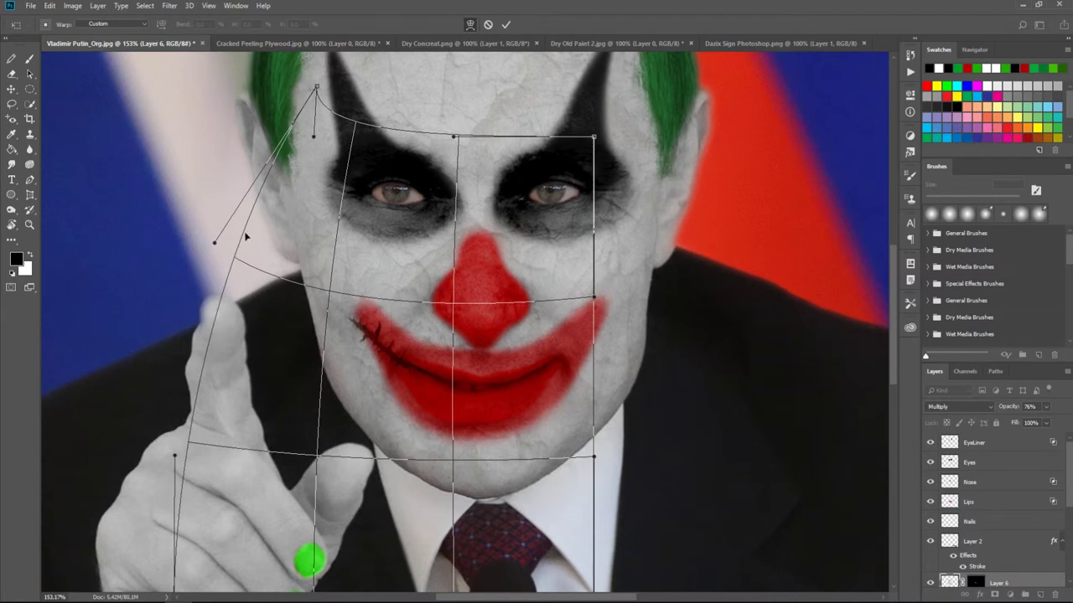
pyautogui.moveTo(359, 126); pyautogui.dragTo(387, 135)
pyautogui.moveTo(357, 282)
pyautogui.mouseDown()
pyautogui.moveTo(366, 272)
pyautogui.moveTo(322, 303)
pyautogui.mouseUp()
pyautogui.moveTo(444, 299)
pyautogui.mouseDown()
pyautogui.moveTo(441, 326)
pyautogui.moveTo(447, 307)
pyautogui.mouseUp()
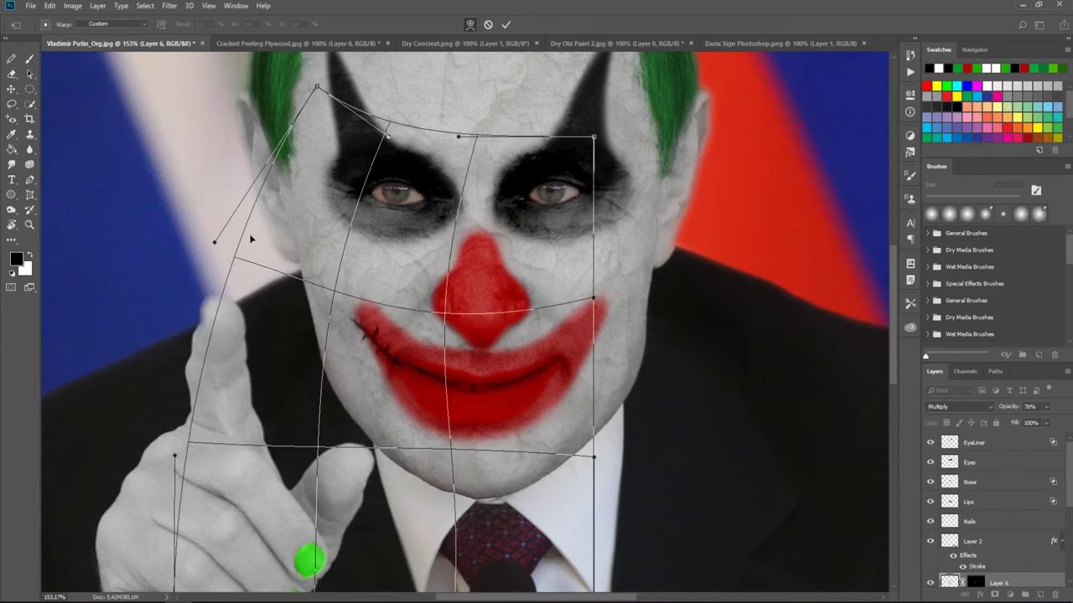
pyautogui.moveTo(264, 233); pyautogui.dragTo(264, 233)
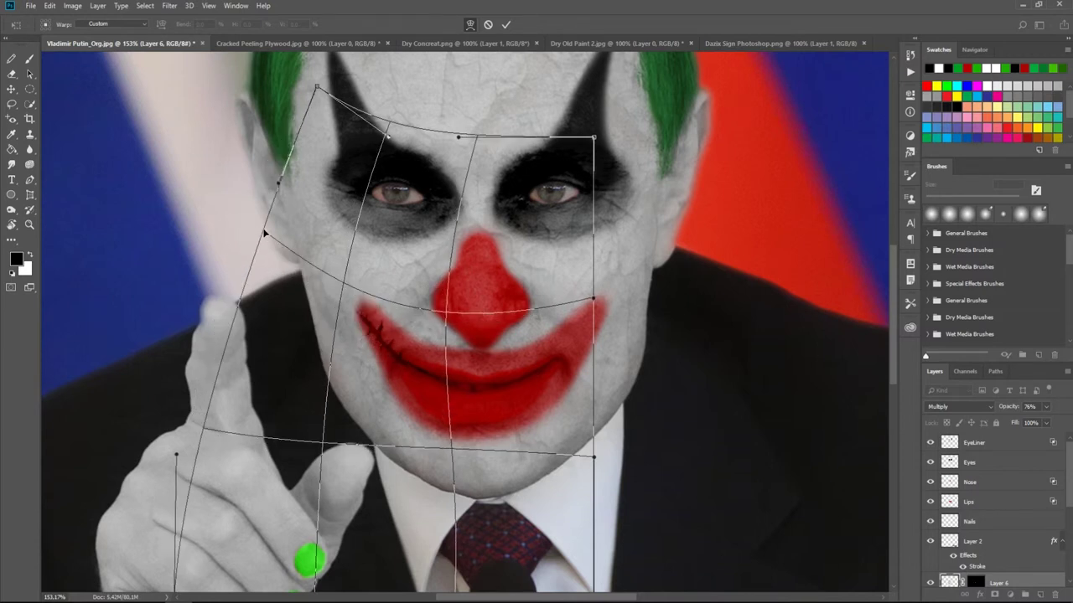
pyautogui.moveTo(446, 318); pyautogui.dragTo(450, 327)
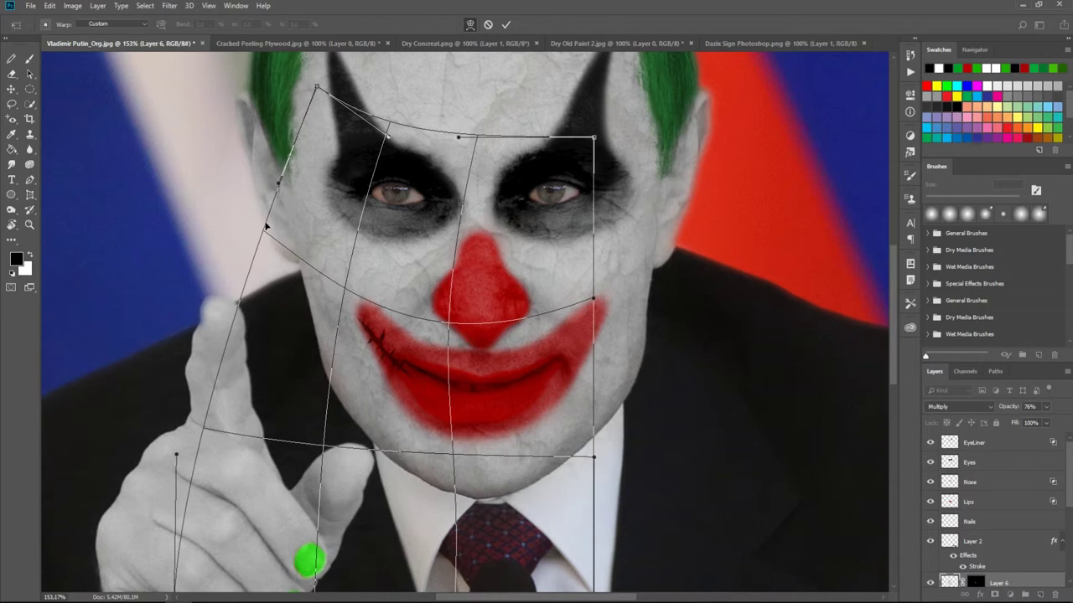
pyautogui.press('Return')
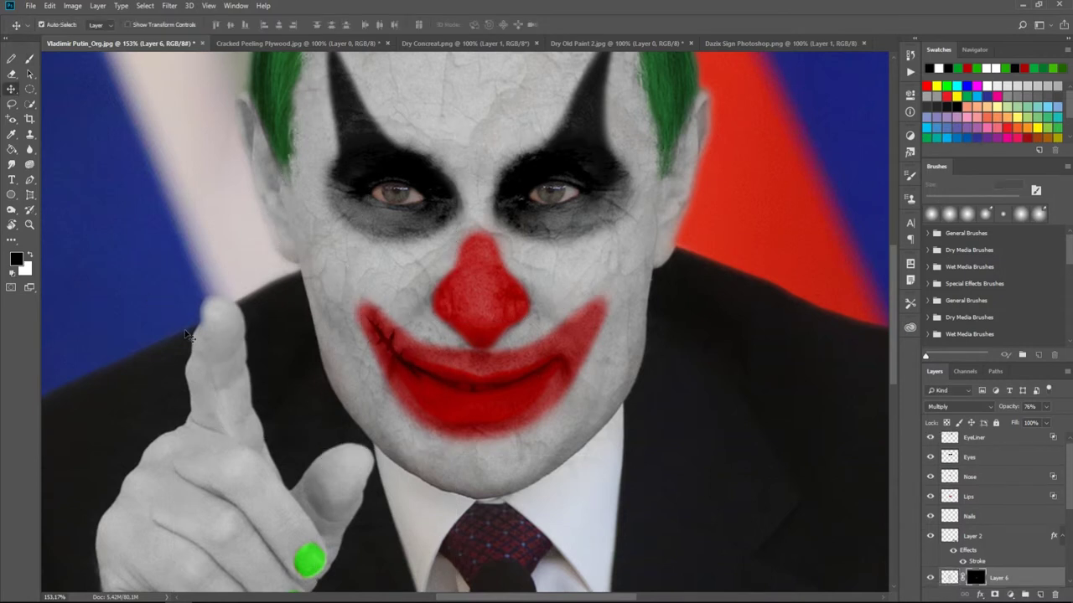
# Set the brush to paint black, zoom out, and bring up the Dry Concreat.png document.
pyautogui.scroll(2, 419, 373)
pyautogui.scroll(3, 419, 373)
pyautogui.press('b')
pyautogui.press('x')
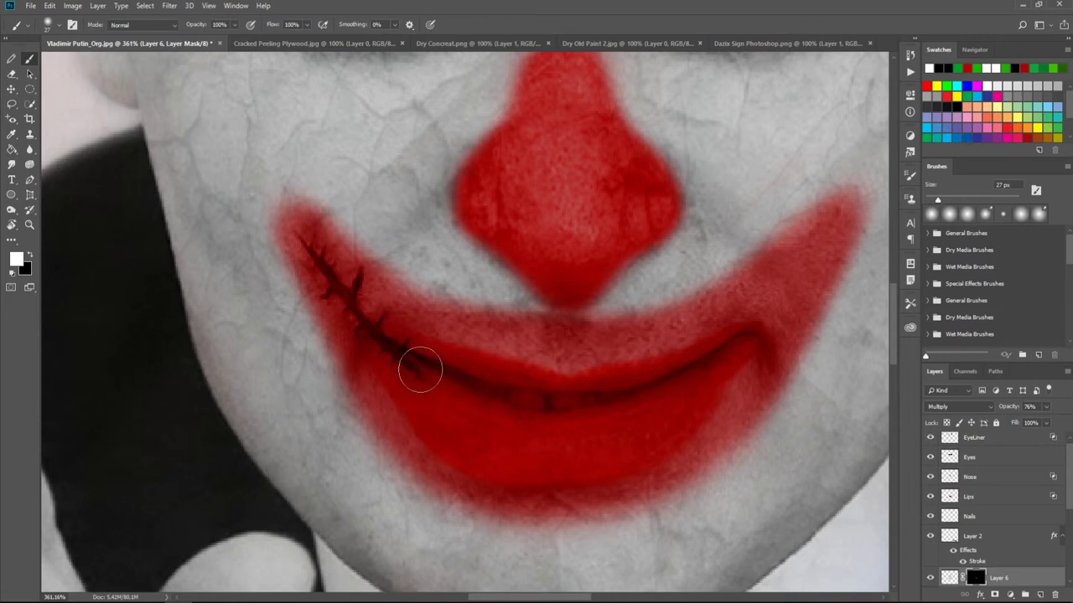
pyautogui.press('x')
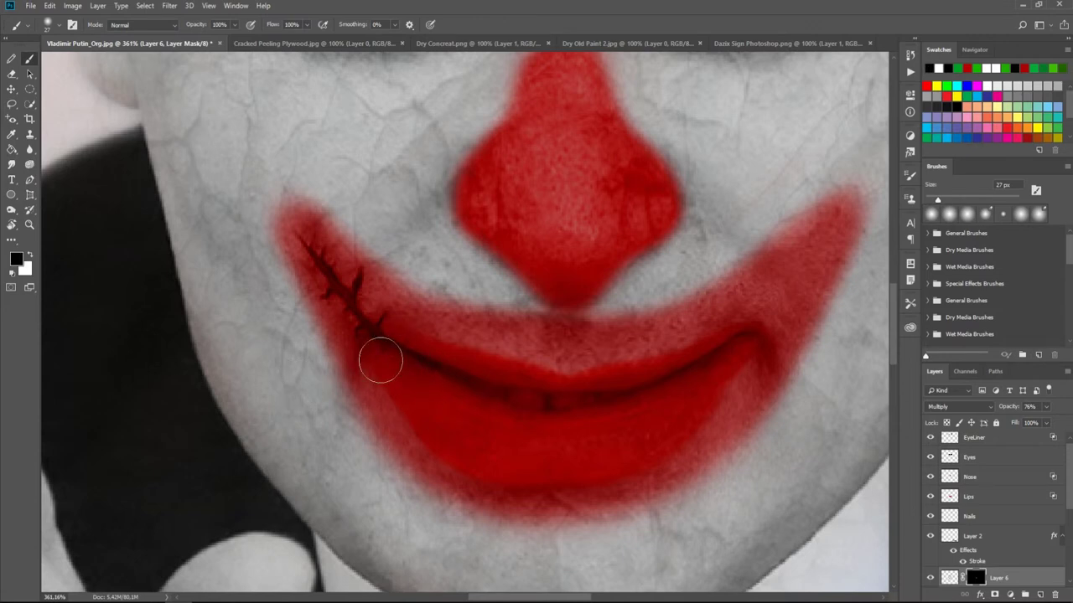
pyautogui.scroll(-2, 671, 168)
pyautogui.scroll(-1, 687, 155)
pyautogui.scroll(-3, 696, 147)
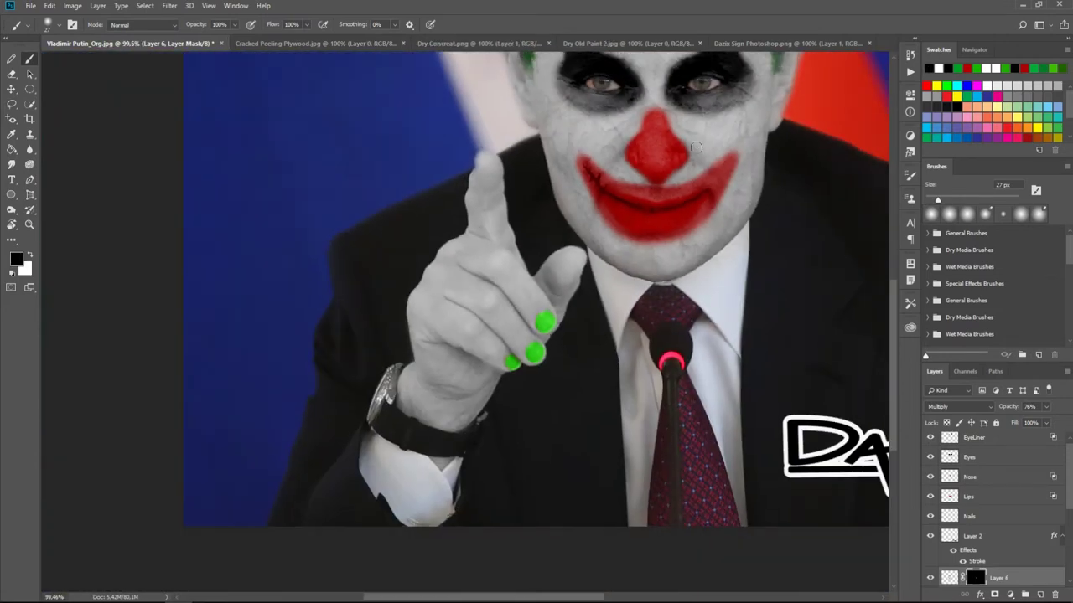
pyautogui.scroll(-1, 485, 224)
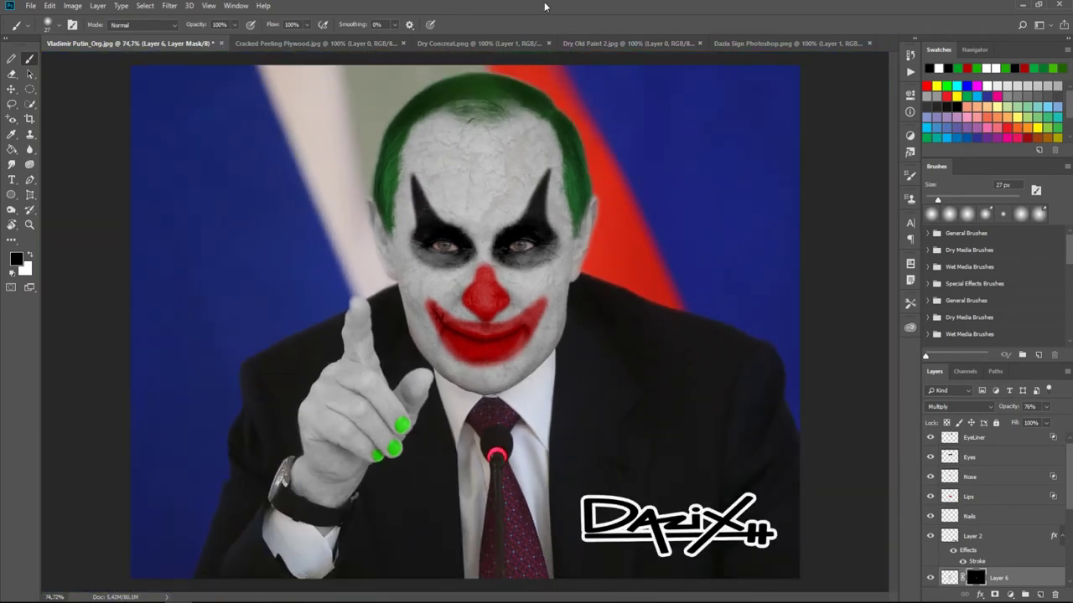
pyautogui.click(486, 43)
# Bring the concrete texture into the clown photo, scaled to about 57% and rotated about 110° over the hand.
pyautogui.press('v')
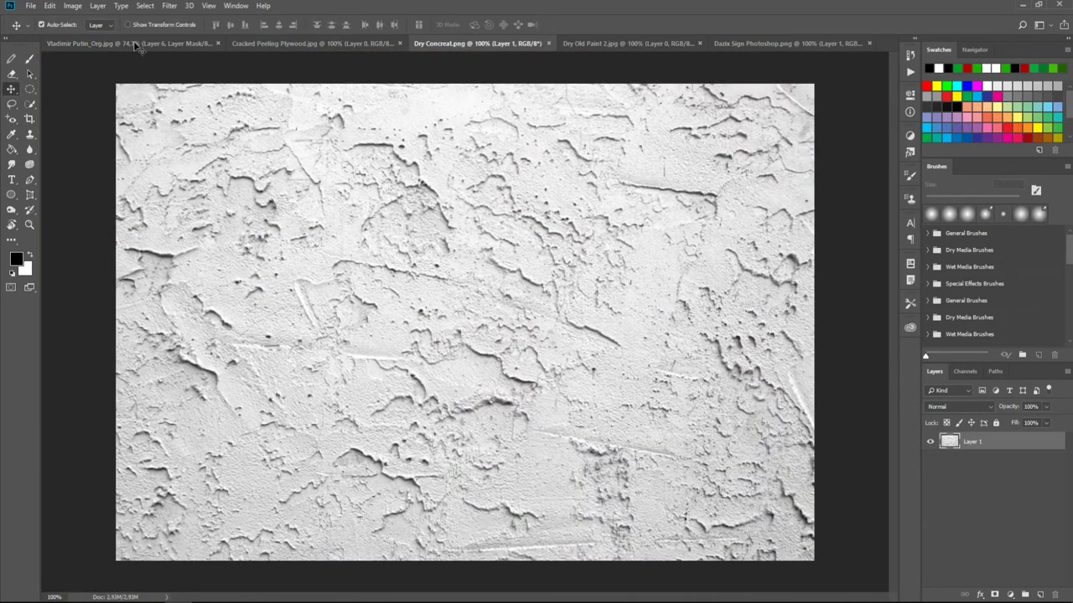
pyautogui.moveTo(137, 46); pyautogui.dragTo(369, 394)
pyautogui.hotkey('ctrl', 't')
pyautogui.moveTo(610, 215); pyautogui.dragTo(387, 368)
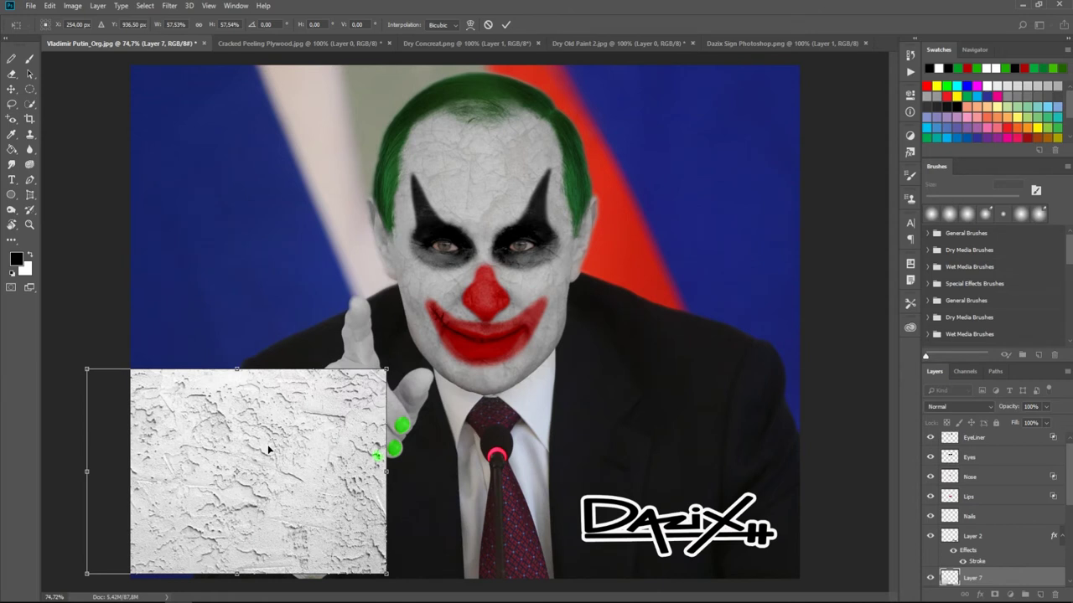
pyautogui.moveTo(267, 444); pyautogui.dragTo(391, 379)
pyautogui.moveTo(251, 260)
pyautogui.mouseDown()
pyautogui.moveTo(428, 218)
pyautogui.moveTo(606, 318)
pyautogui.mouseUp()
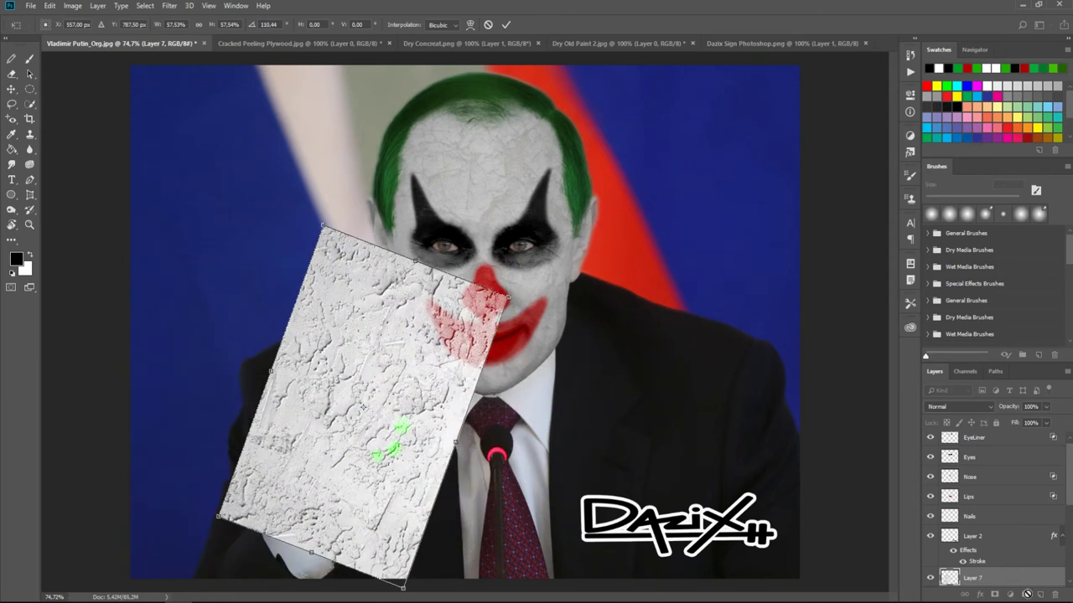
pyautogui.click(505, 24)
# Mask the concrete layer and paint white to reveal cracks across the hand and palm only.
pyautogui.keyDown('alt'); pyautogui.click(994, 594); pyautogui.keyUp('alt')
pyautogui.press('b')
pyautogui.press('x')
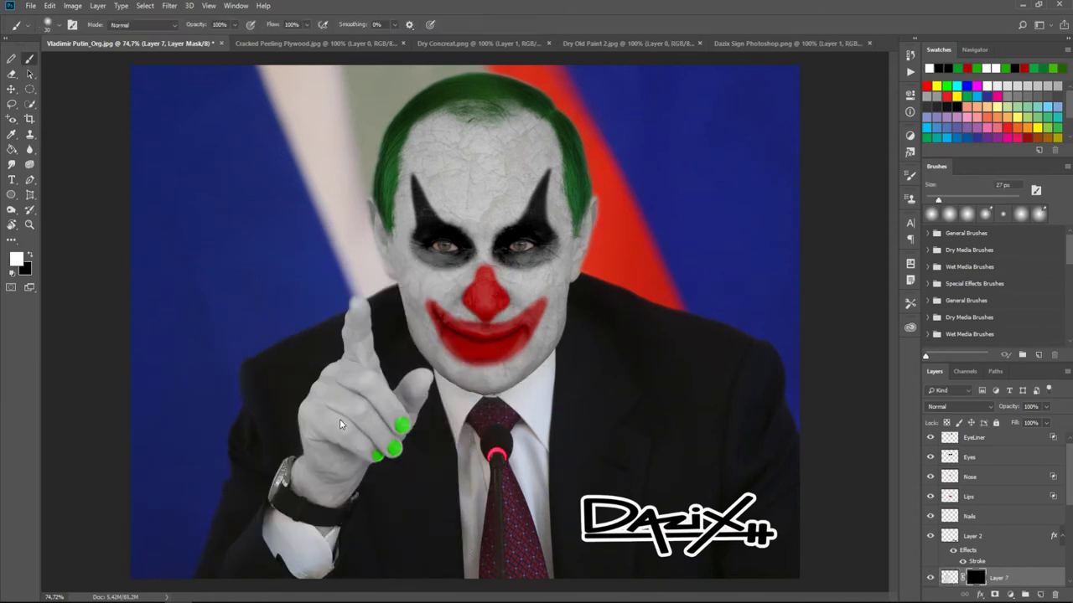
pyautogui.moveTo(342, 436); pyautogui.dragTo(318, 486)
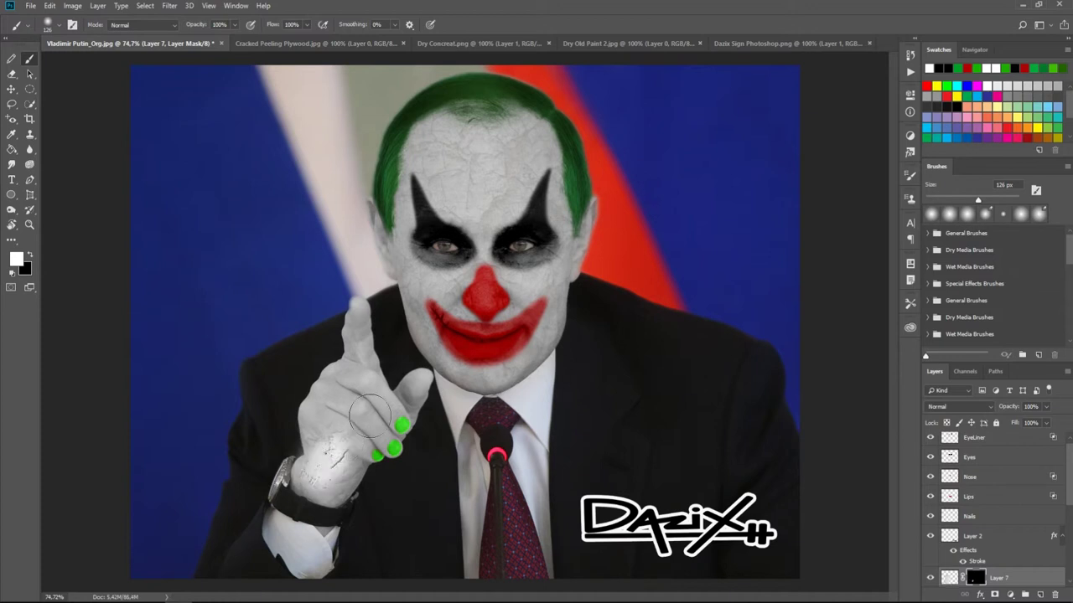
pyautogui.moveTo(368, 394); pyautogui.dragTo(318, 419)
pyautogui.press('x')
pyautogui.moveTo(352, 368)
pyautogui.mouseDown()
pyautogui.moveTo(327, 419)
pyautogui.moveTo(352, 344)
pyautogui.mouseUp()
pyautogui.rightClick(358, 369)
pyautogui.press('Escape')
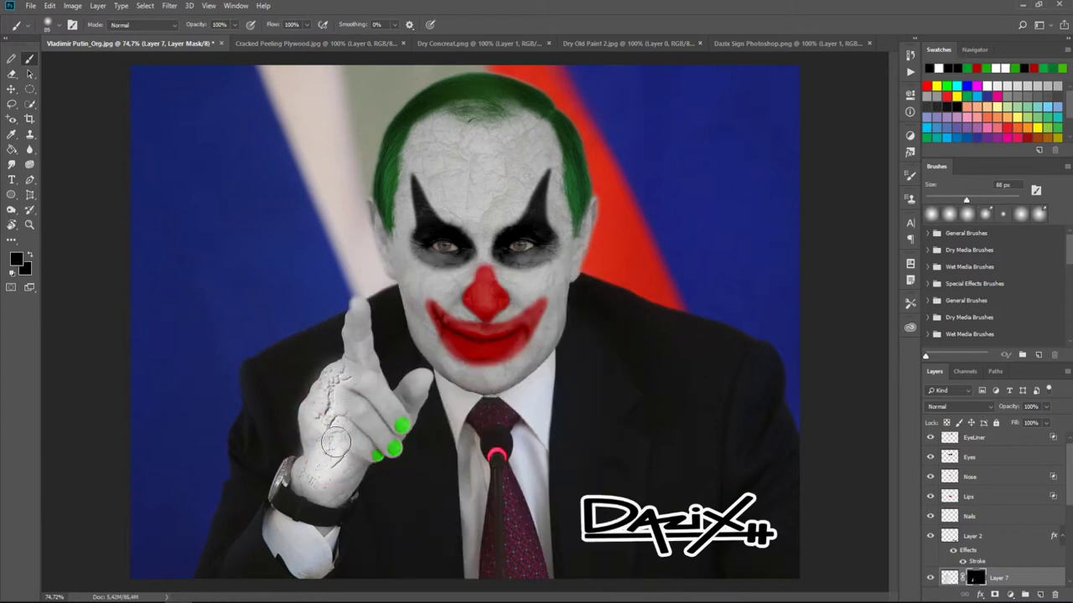
pyautogui.press('x')
pyautogui.moveTo(369, 423)
pyautogui.mouseDown()
pyautogui.moveTo(382, 406)
pyautogui.moveTo(357, 373)
pyautogui.moveTo(356, 318)
pyautogui.mouseUp()
# Blend the hand texture in Overlay at 26% and hide a streak with a 10 px black brush.
pyautogui.click(958, 407)
pyautogui.click(960, 260)
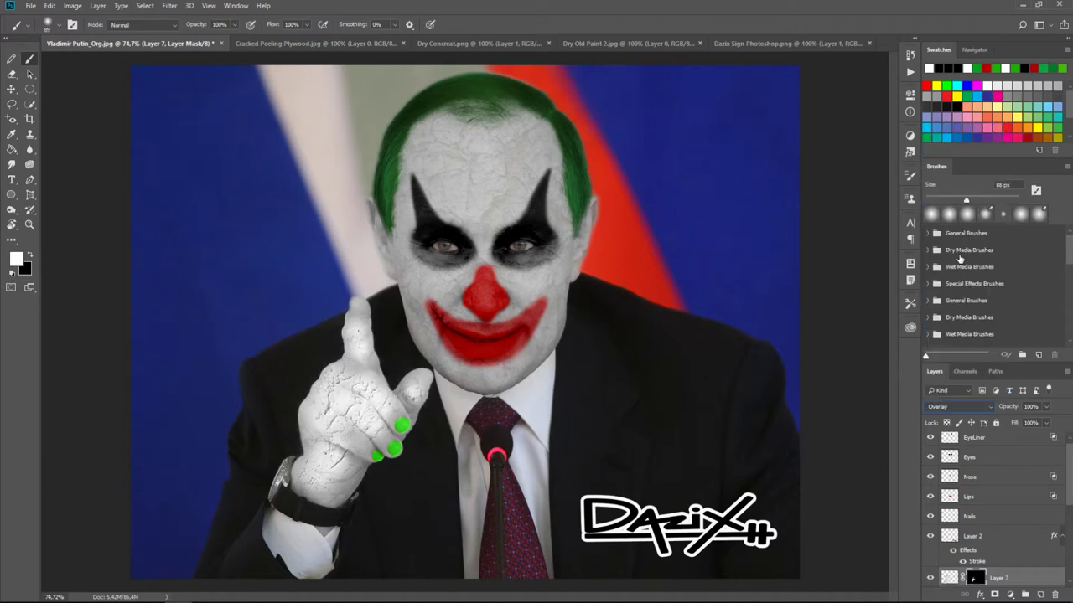
pyautogui.moveTo(1048, 408); pyautogui.dragTo(1013, 424)
pyautogui.scroll(3, 307, 364)
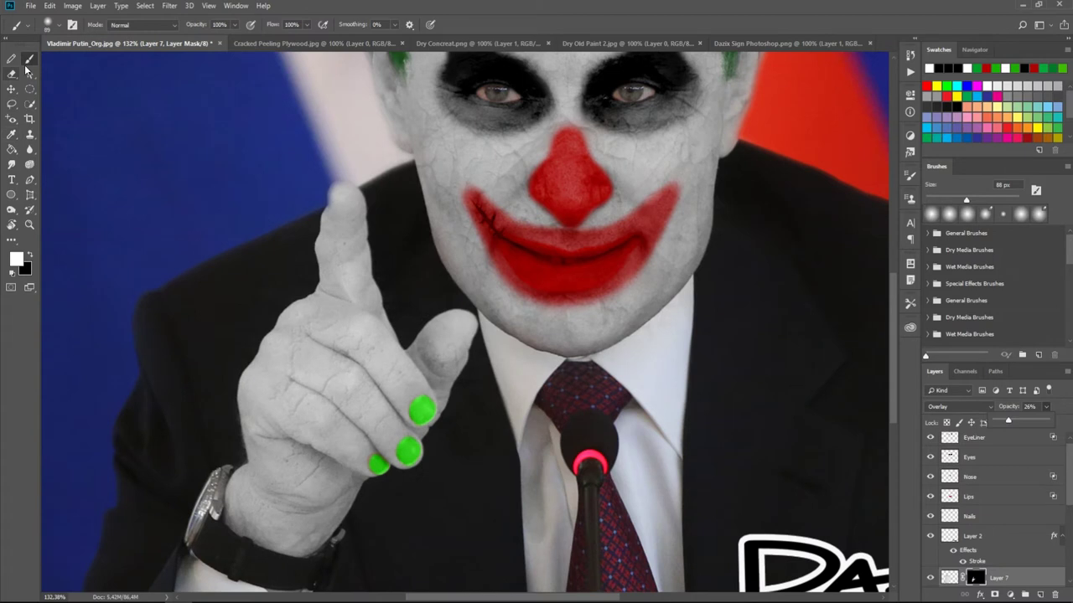
pyautogui.press('x')
pyautogui.moveTo(323, 355); pyautogui.dragTo(294, 351)
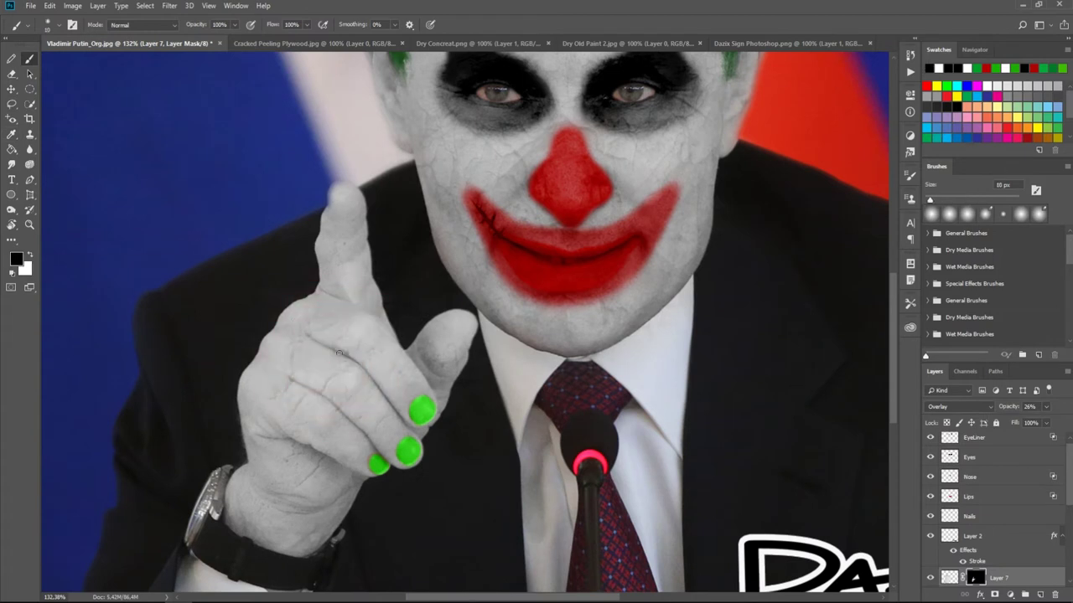
pyautogui.moveTo(310, 387); pyautogui.dragTo(360, 434)
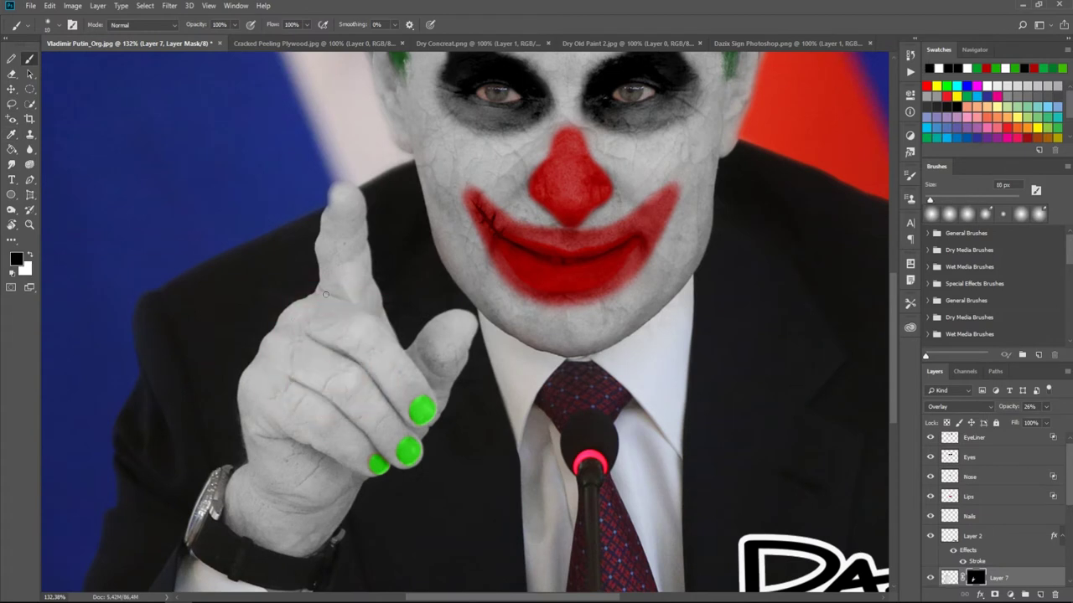
pyautogui.hotkey('ctrl', '0')
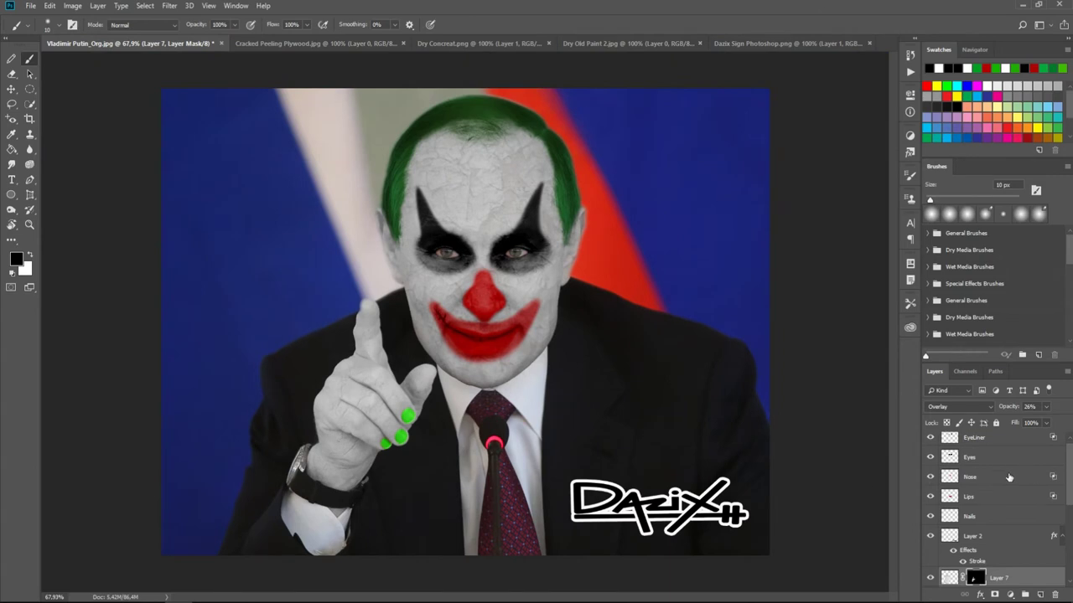
# Add a darkening Curves adjustment layer named Burn.
pyautogui.scroll(1, 1002, 478)
pyautogui.click(1010, 595)
pyautogui.click(994, 458)
pyautogui.moveTo(804, 235); pyautogui.dragTo(821, 243)
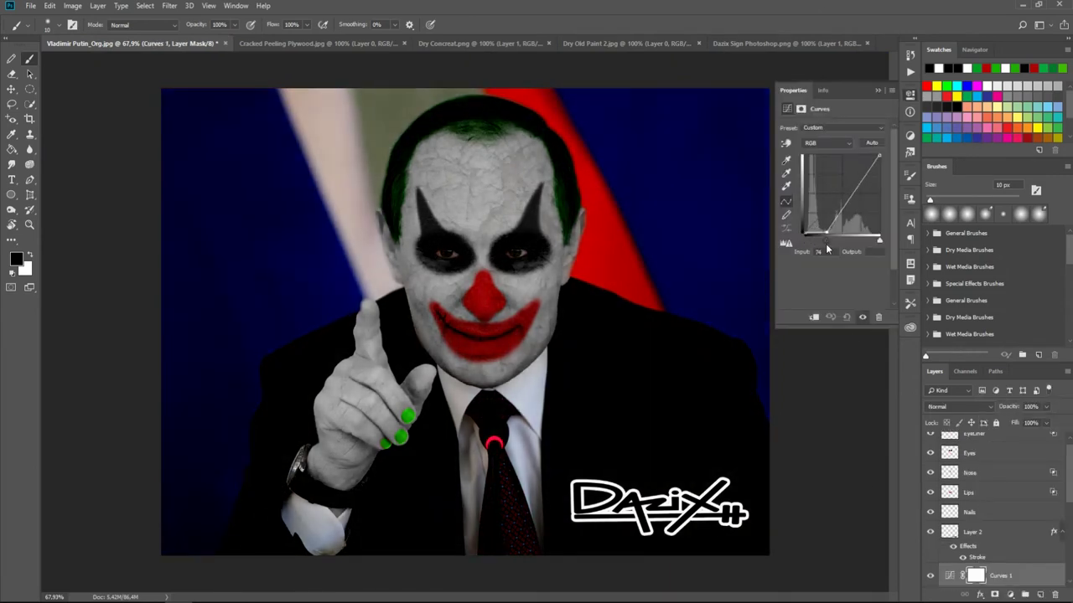
pyautogui.click(878, 88)
pyautogui.doubleClick(1000, 576)
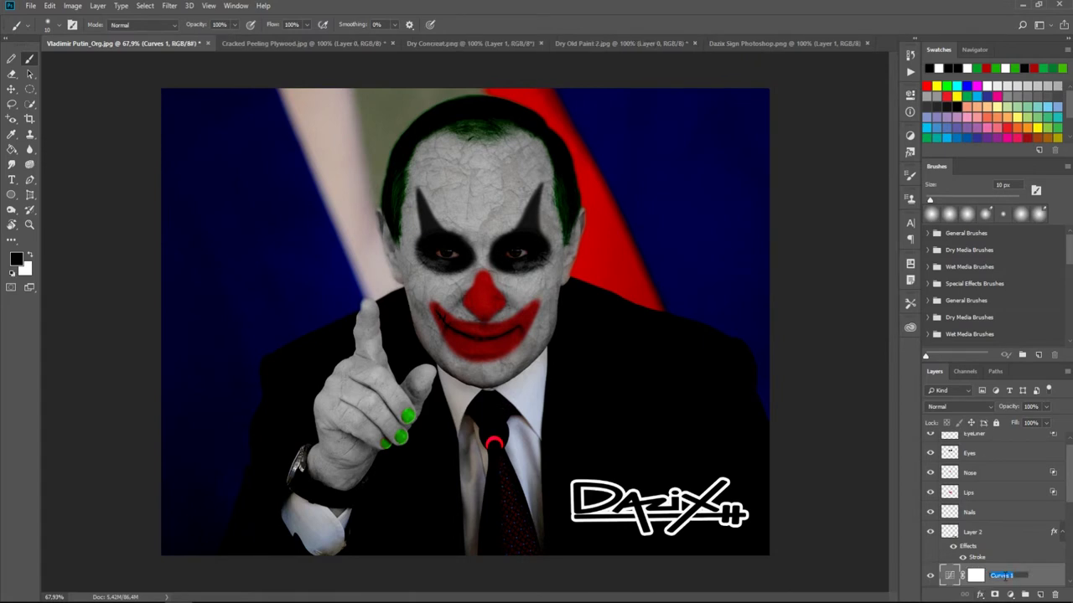
pyautogui.write('Burn')
pyautogui.press('Return')
pyautogui.moveTo(997, 576); pyautogui.dragTo(997, 440)
# Add a second, brightening Curves adjustment layer named Dodge.
pyautogui.click(1010, 595)
pyautogui.click(1002, 450)
pyautogui.moveTo(878, 157); pyautogui.dragTo(861, 159)
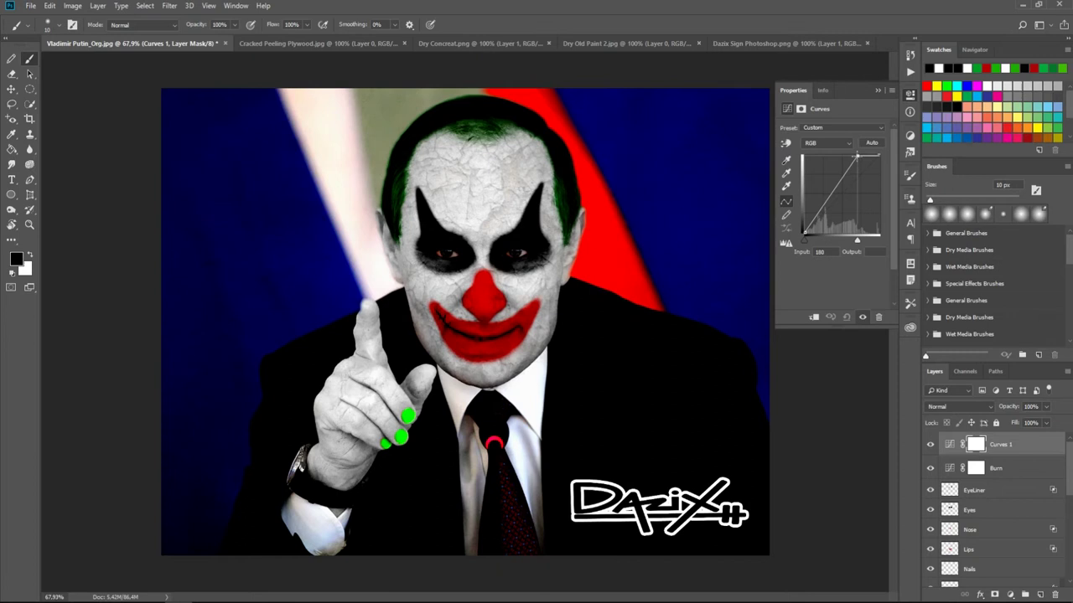
pyautogui.doubleClick(1001, 444)
pyautogui.write('Dodge')
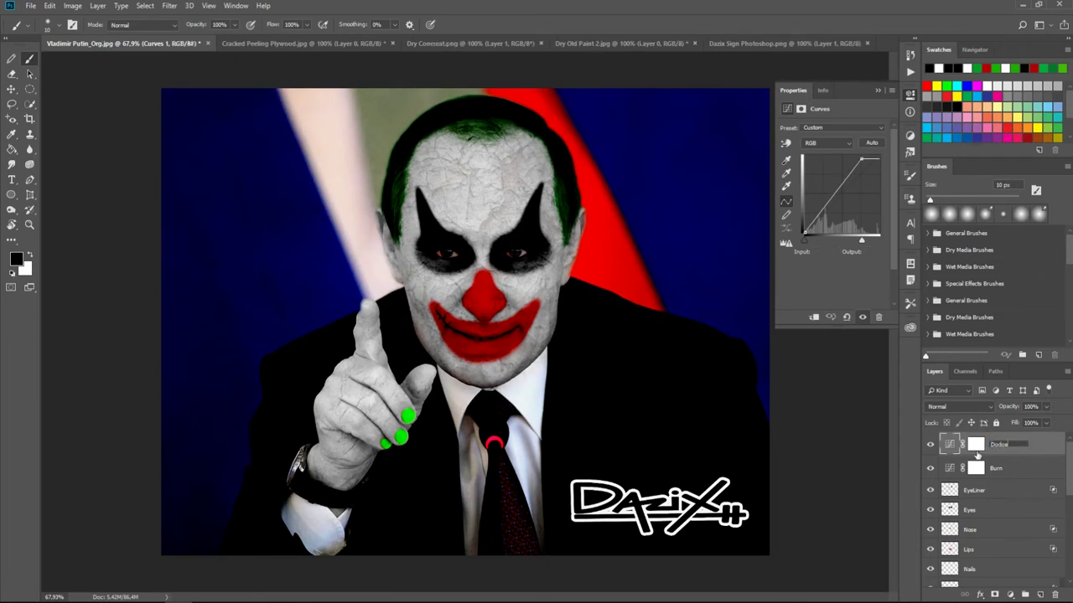
pyautogui.click(976, 445)
# Invert the Burn and Dodge masks to black and set white as the paint colour.
pyautogui.hotkey('ctrl', 'i')
pyautogui.click(975, 468)
pyautogui.hotkey('ctrl', 'i')
pyautogui.click(31, 258)
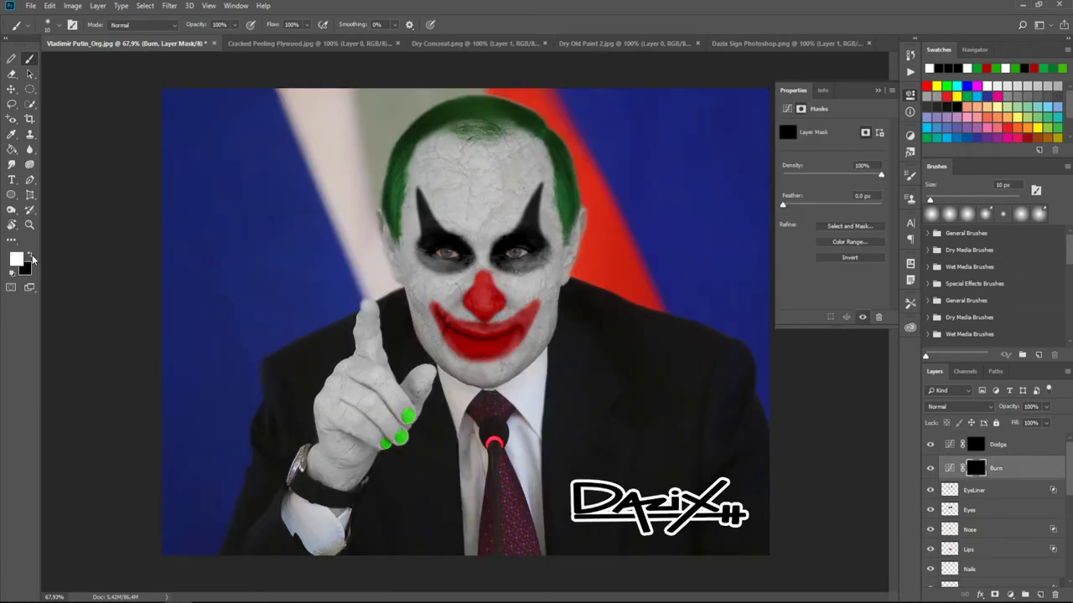
# Paint the Burn mask around both eyes, under-eye shadows and cheek edges.
pyautogui.scroll(5, 528, 273)
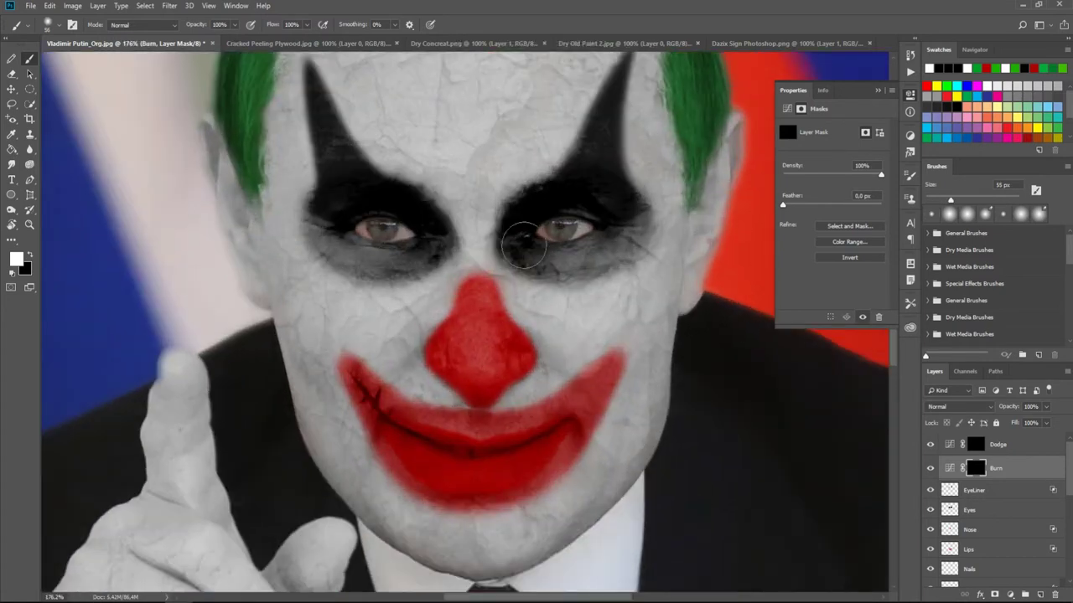
pyautogui.moveTo(632, 206); pyautogui.dragTo(502, 222)
pyautogui.moveTo(311, 210); pyautogui.dragTo(452, 222)
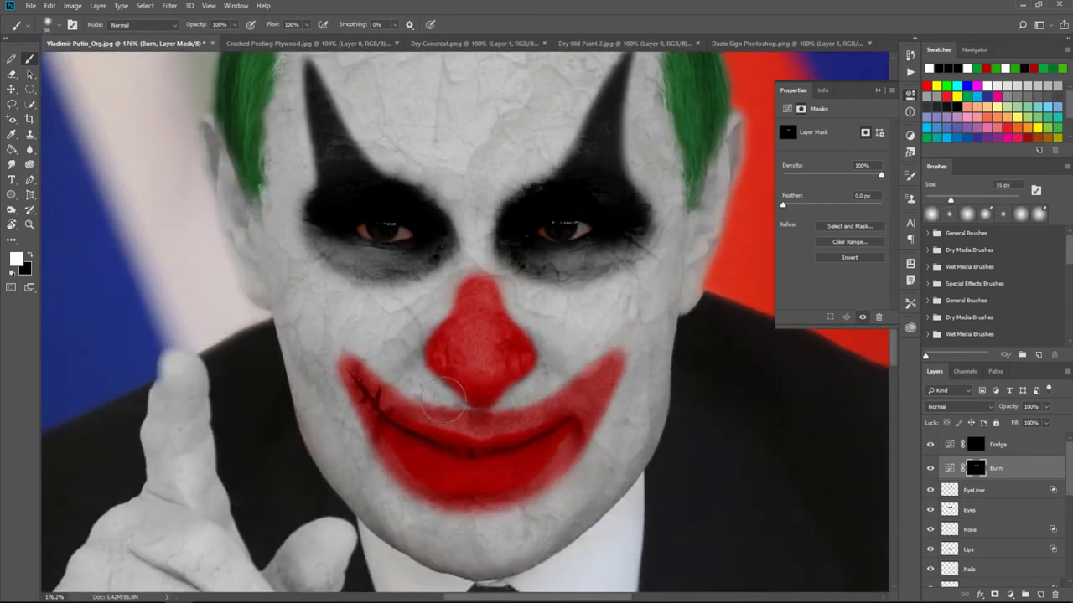
pyautogui.moveTo(713, 117)
pyautogui.mouseDown()
pyautogui.moveTo(656, 348)
pyautogui.moveTo(249, 227)
pyautogui.moveTo(252, 268)
pyautogui.mouseUp()
pyautogui.moveTo(628, 256); pyautogui.dragTo(512, 251)
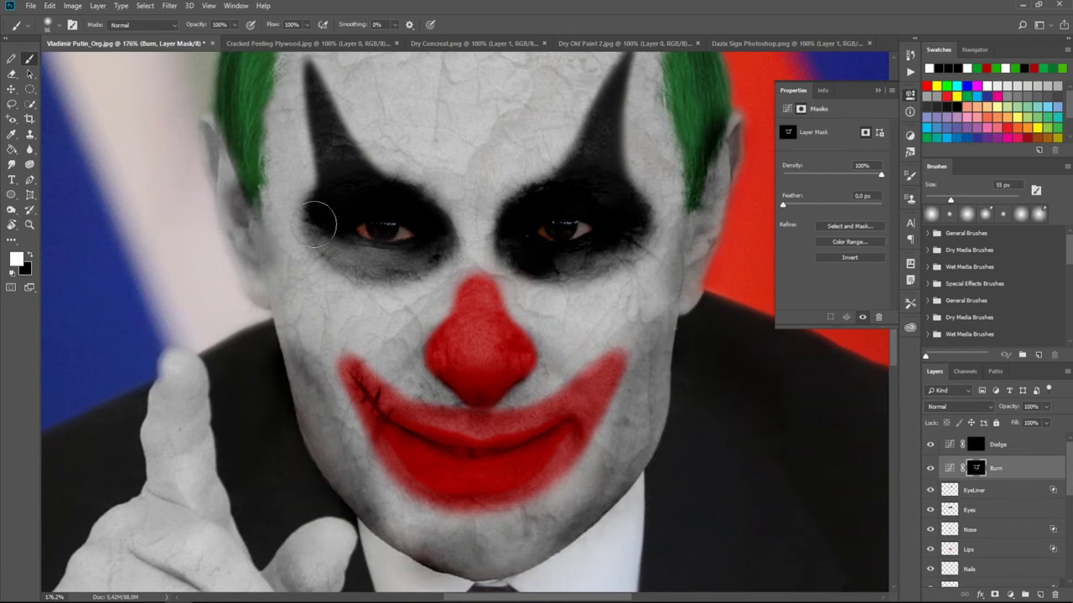
pyautogui.moveTo(318, 219); pyautogui.dragTo(453, 252)
# Lower the Burn layer to 45% opacity, compare it toggled off, then select Dodge.
pyautogui.scroll(-5, 362, 355)
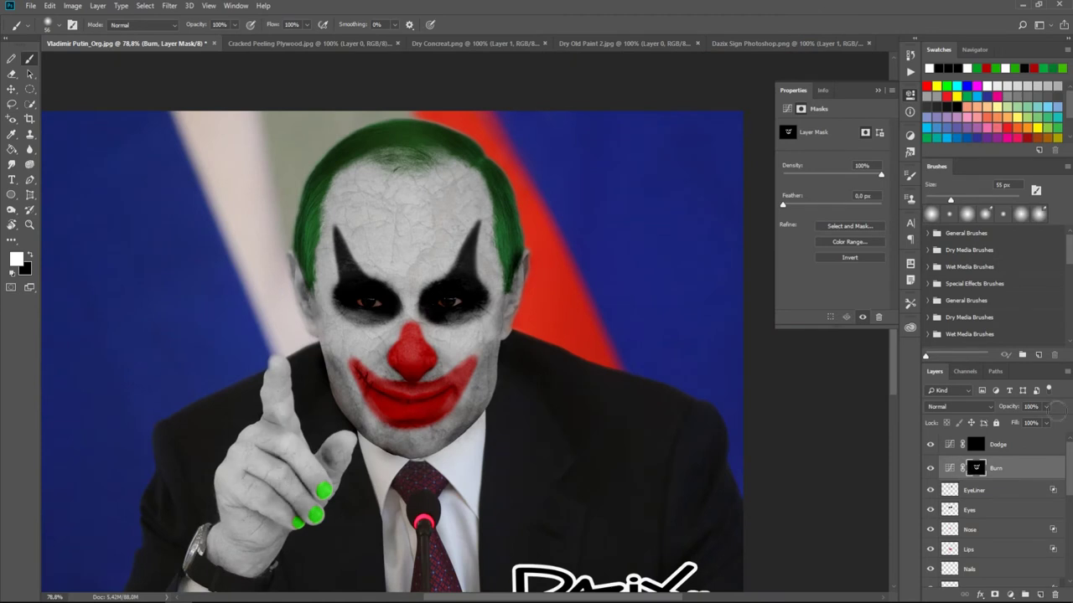
pyautogui.moveTo(1046, 406); pyautogui.dragTo(1020, 423)
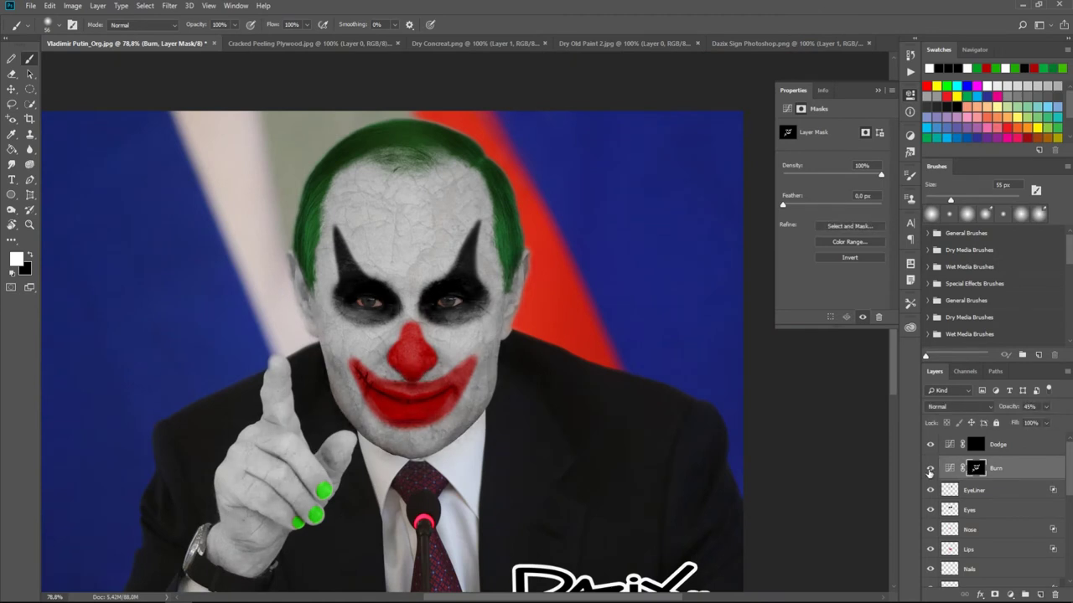
pyautogui.click(929, 472)
pyautogui.click(929, 472)
pyautogui.click(1001, 444)
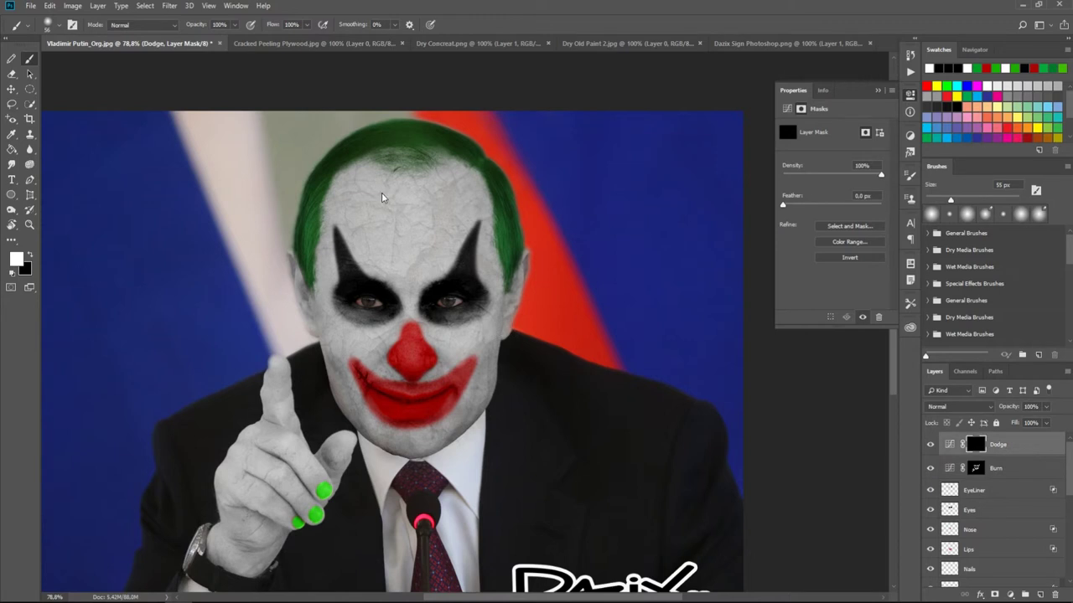
# Dodge-paint a bright streak from forehead to nose bridge, then the eye whites with a 14 px brush.
pyautogui.moveTo(410, 201); pyautogui.dragTo(369, 186)
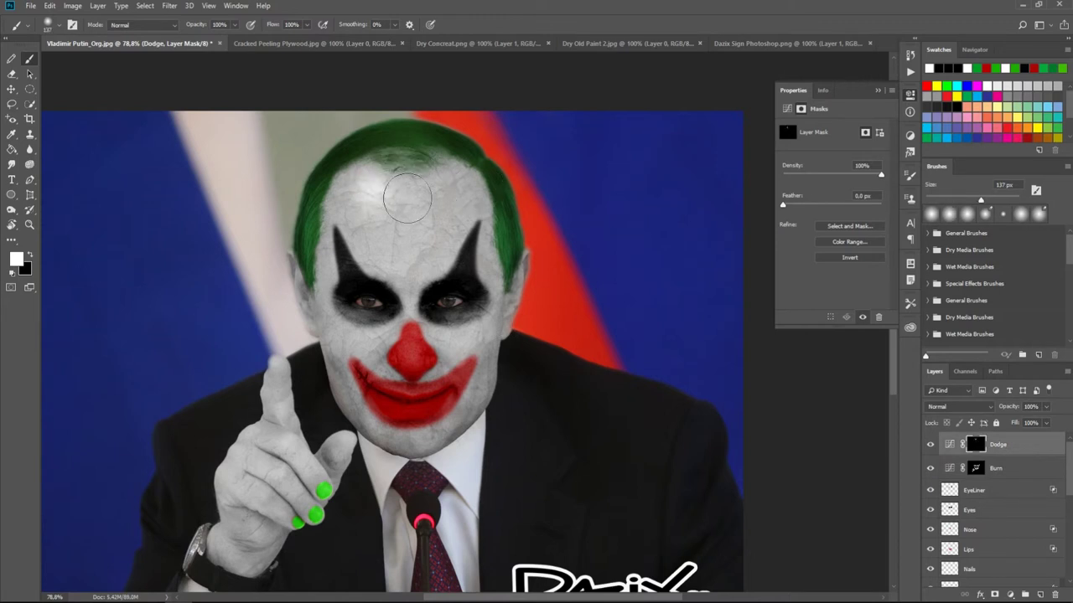
pyautogui.scroll(5, 411, 298)
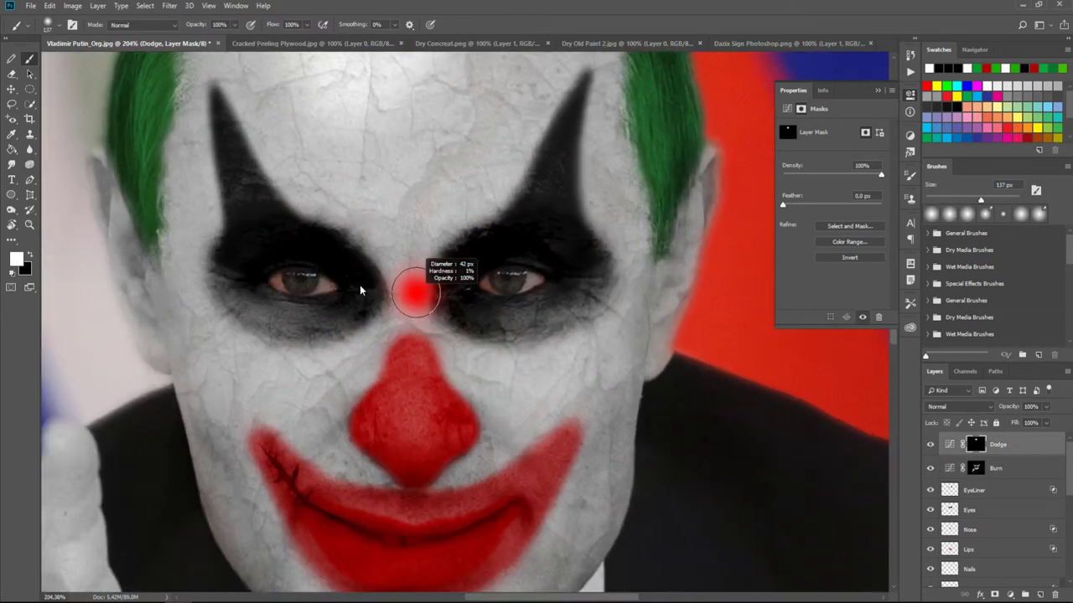
pyautogui.moveTo(409, 141); pyautogui.dragTo(410, 300)
pyautogui.moveTo(504, 288); pyautogui.dragTo(490, 288)
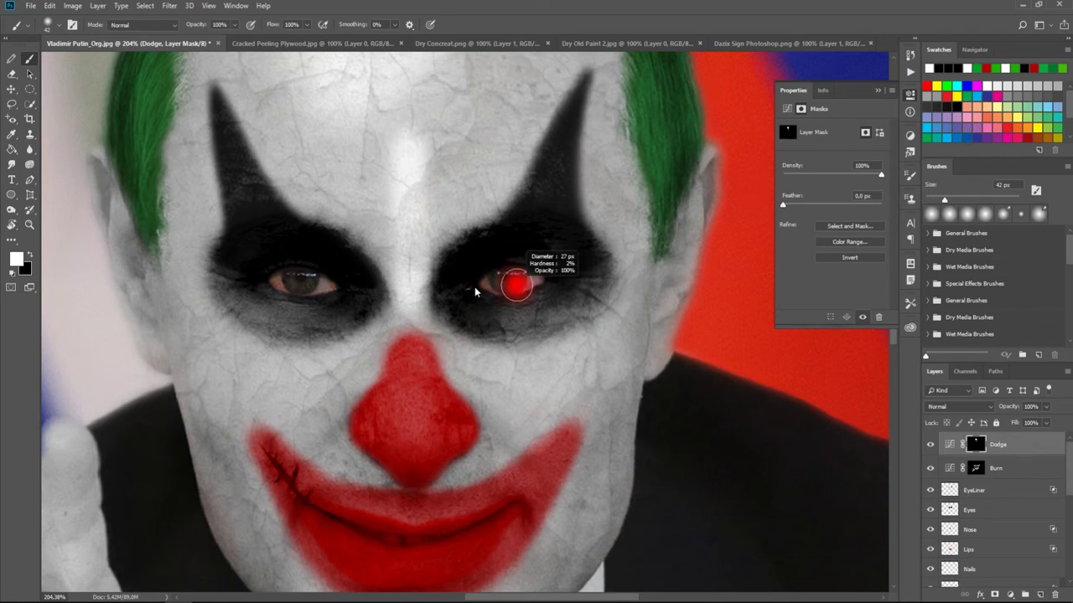
pyautogui.moveTo(284, 280); pyautogui.dragTo(318, 287)
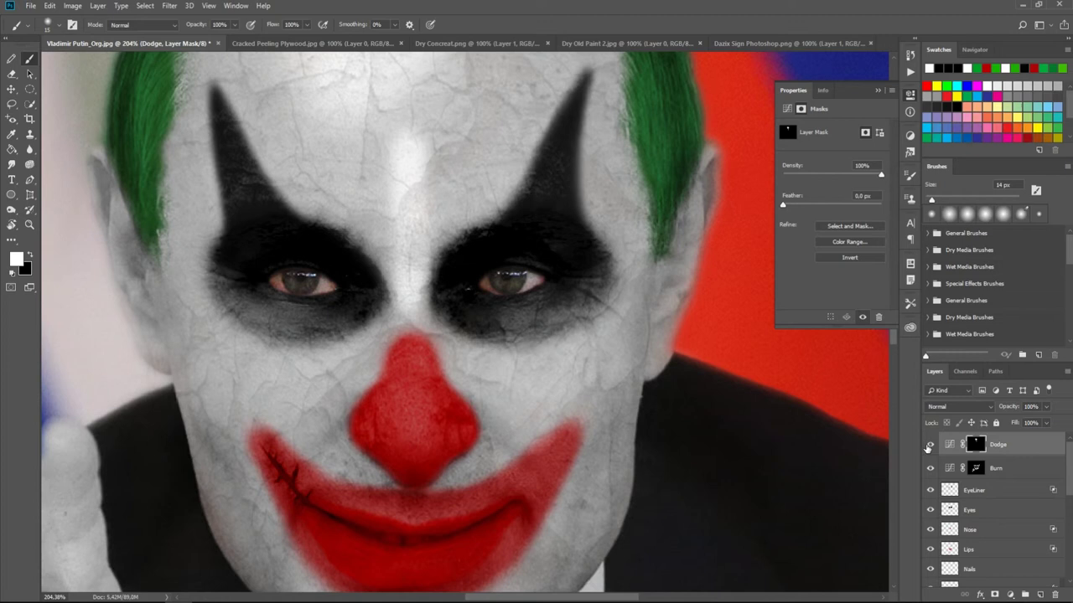
# Zoom out and set the Dodge layer opacity to 28%.
pyautogui.hotkey('ctrl', '0')
pyautogui.moveTo(1046, 406); pyautogui.dragTo(981, 429)
pyautogui.moveTo(1046, 406); pyautogui.dragTo(1027, 425)
pyautogui.scroll(-1, 639, 413)
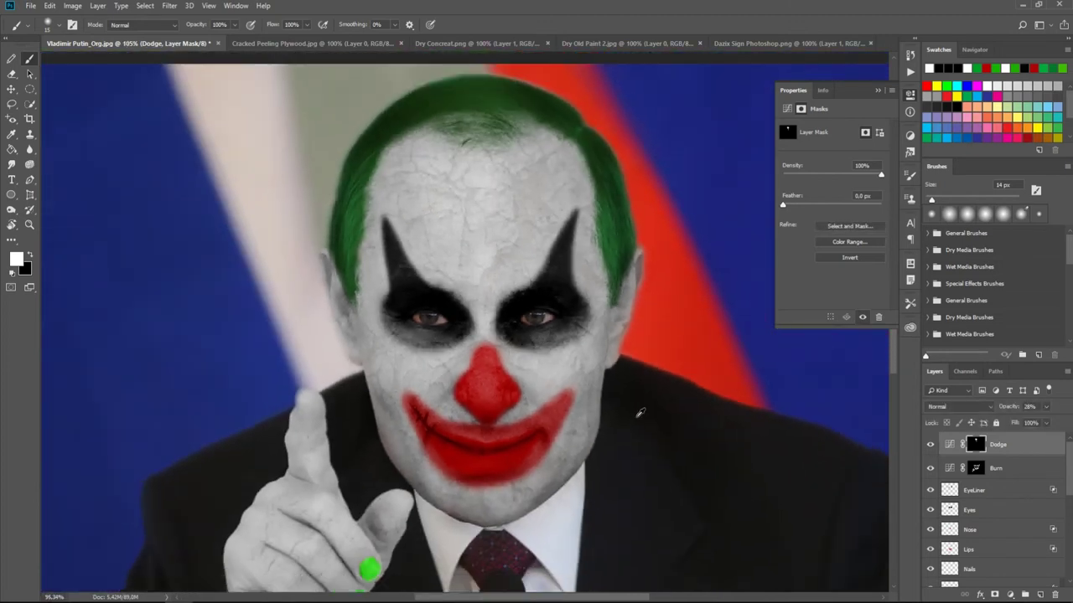
pyautogui.scroll(-1, 640, 412)
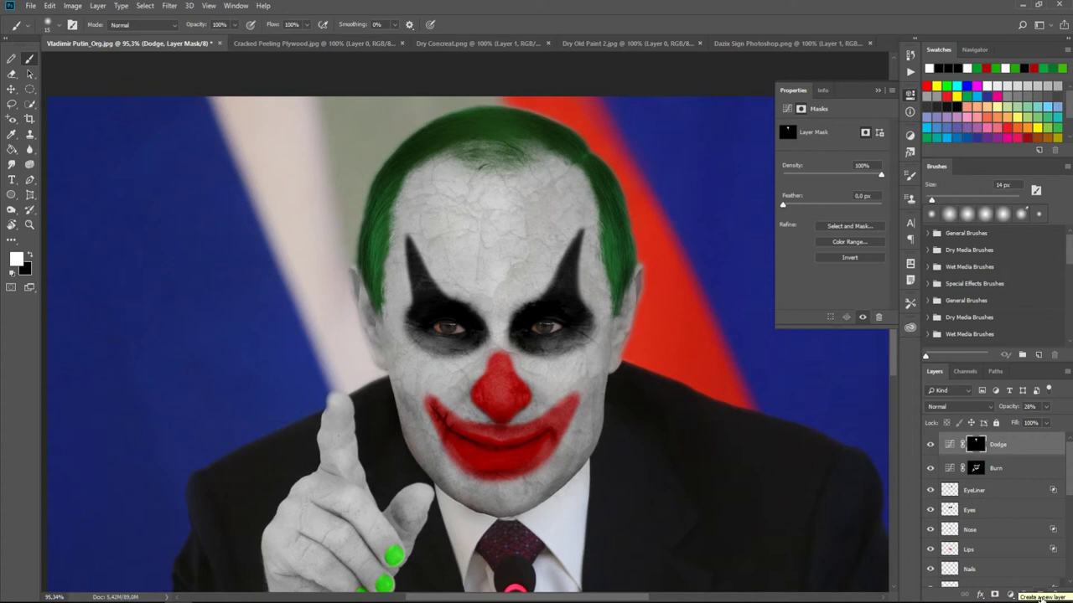
# Add a Color Lookup adjustment layer using the LateSunset.3DL lookup file.
pyautogui.click(1011, 595)
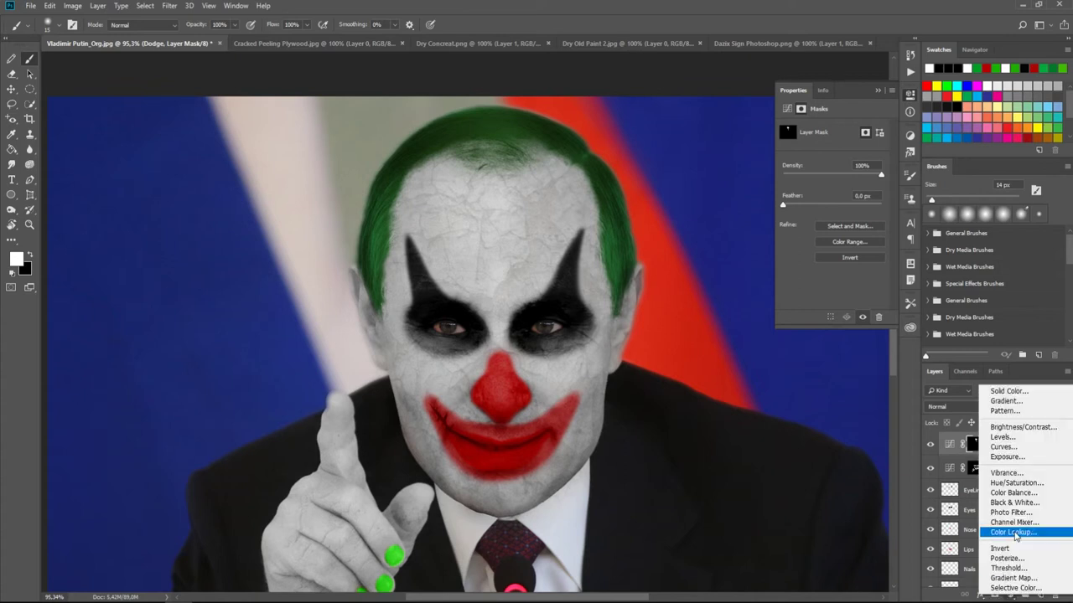
pyautogui.click(1014, 534)
pyautogui.click(854, 130)
pyautogui.click(850, 407)
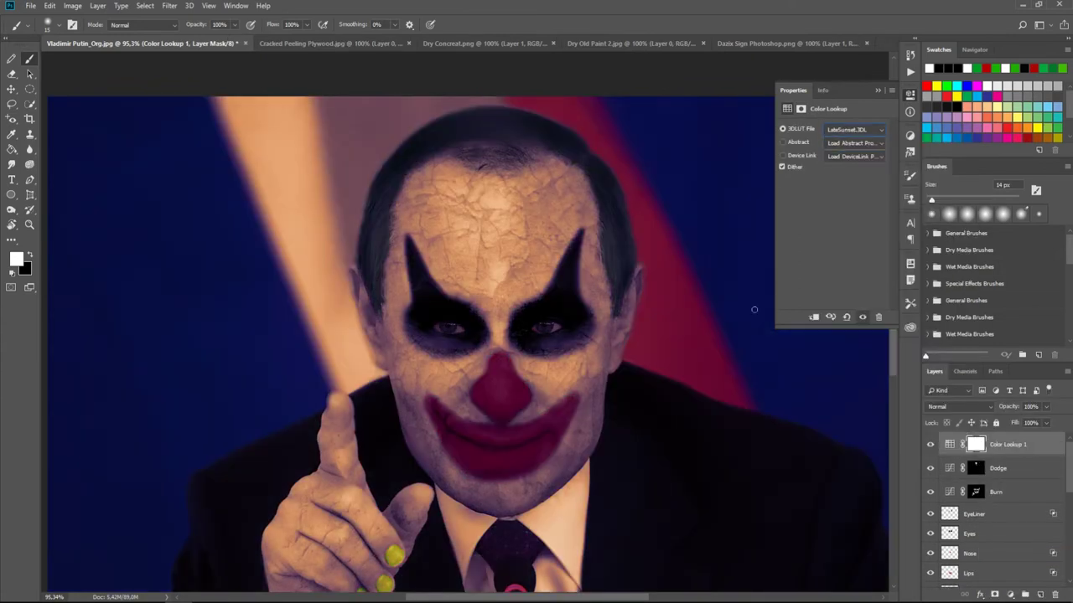
pyautogui.click(878, 90)
pyautogui.scroll(-3, 467, 335)
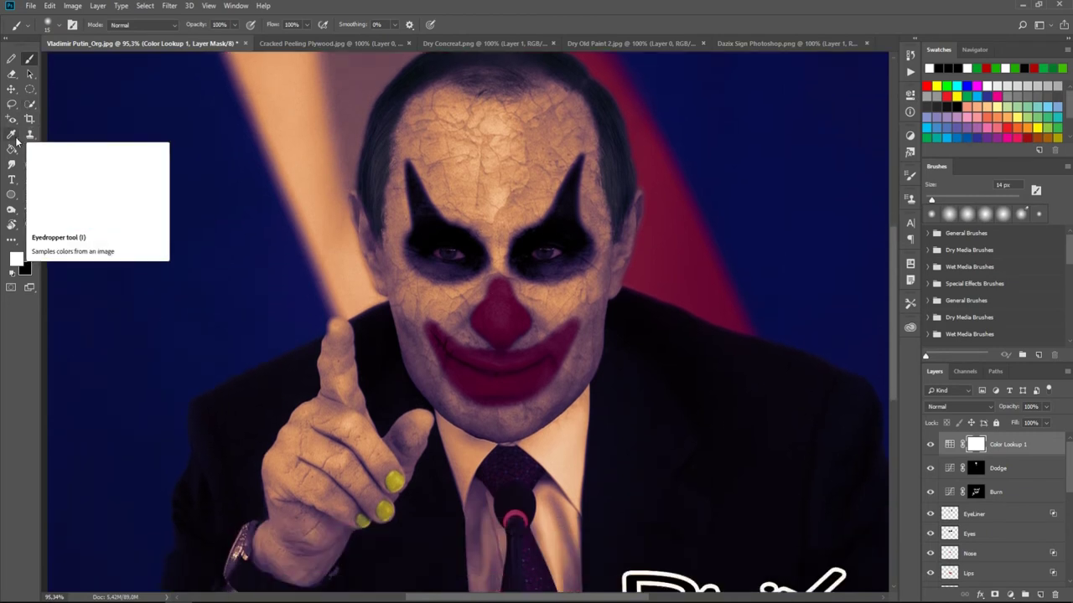
# Reset colours to black and white and set the brush to 10% opacity and 45 px.
pyautogui.press('x')
pyautogui.moveTo(238, 26); pyautogui.dragTo(188, 39)
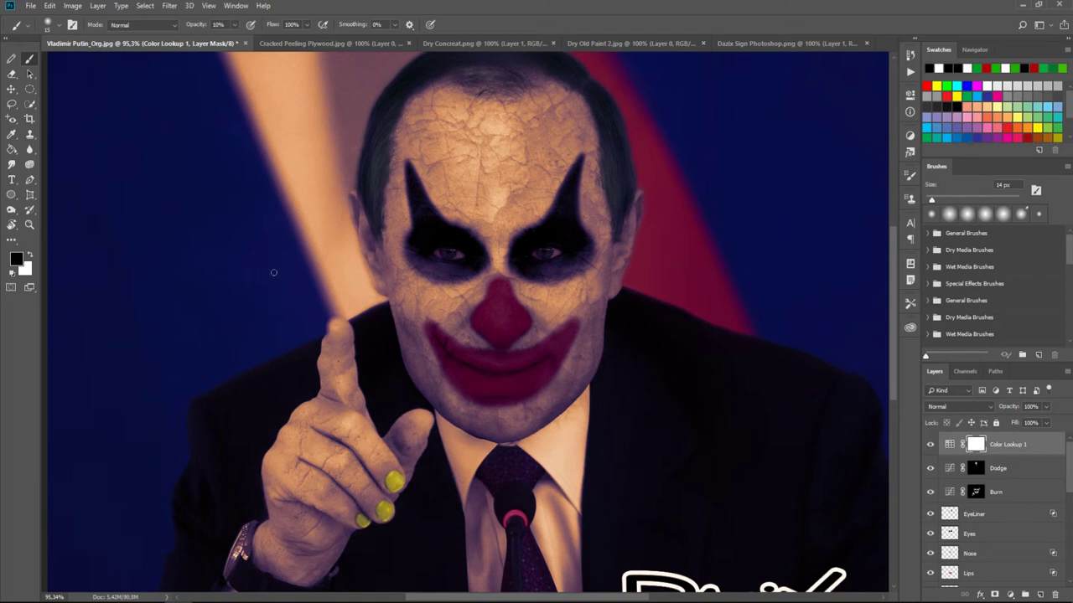
pyautogui.scroll(-3, 273, 272)
pyautogui.moveTo(503, 132); pyautogui.dragTo(574, 162)
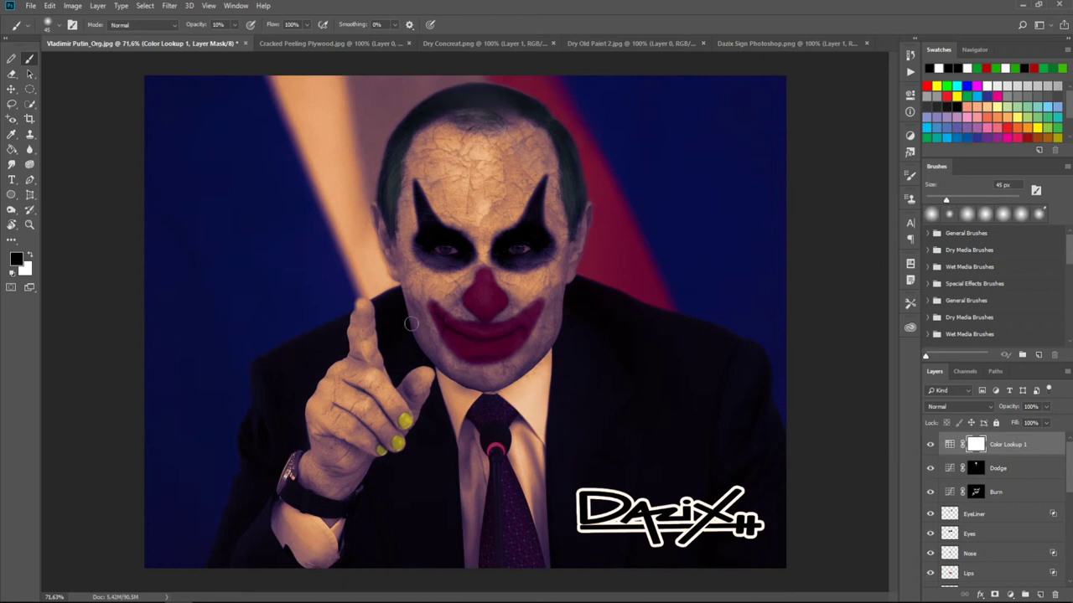
pyautogui.scroll(-1, 1022, 510)
pyautogui.click(969, 547)
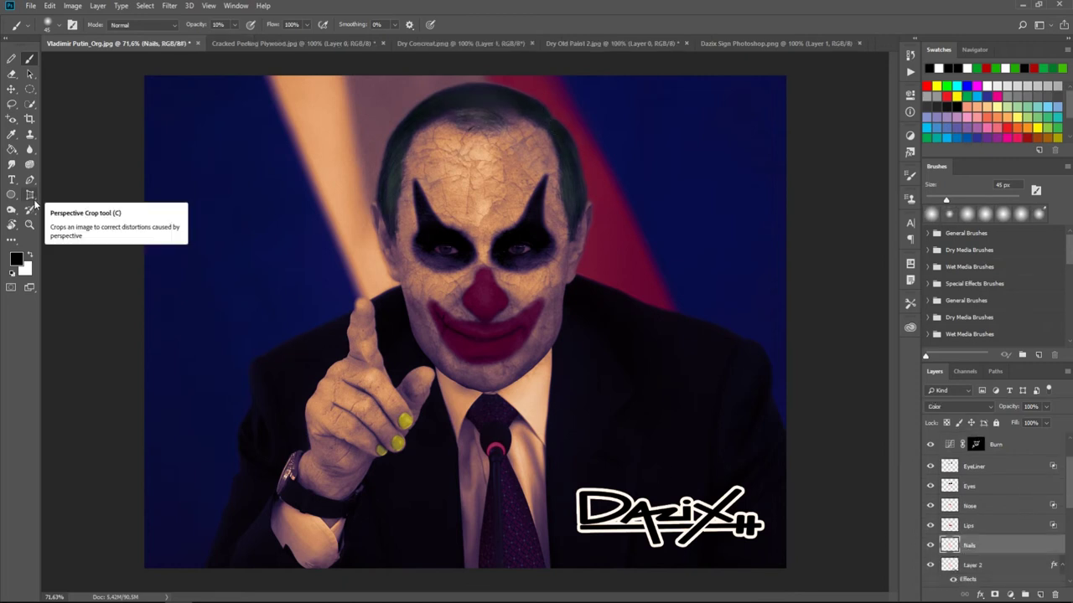
# Set the Nails layer blend mode to Darken so the nails turn dark.
pyautogui.press('i')
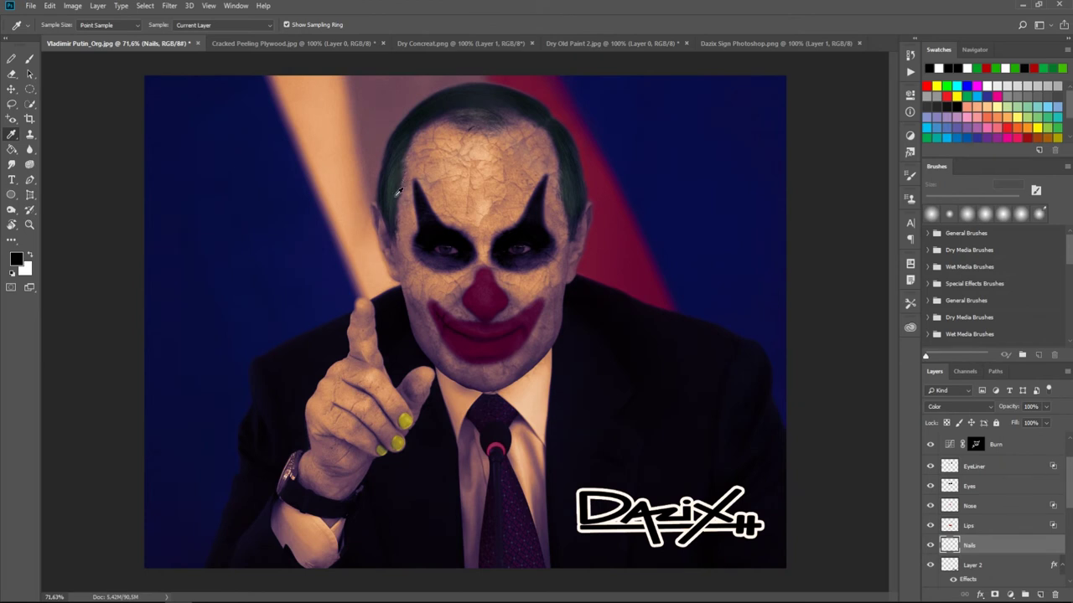
pyautogui.click(960, 406)
pyautogui.click(945, 156)
pyautogui.scroll(-5, 1070, 495)
pyautogui.scroll(3, 1069, 549)
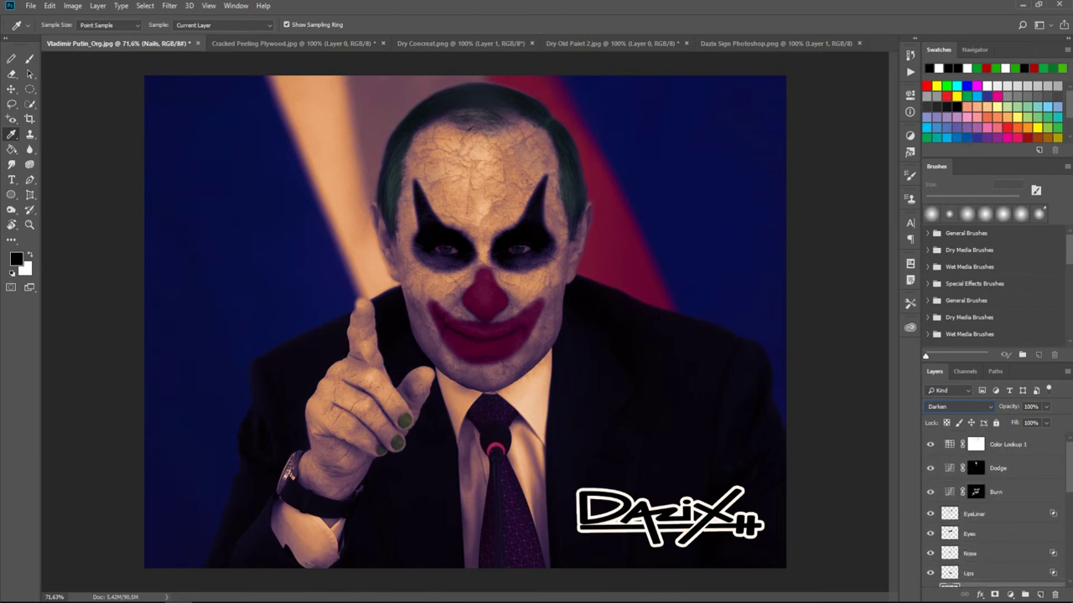
pyautogui.scroll(-2, 1070, 548)
pyautogui.scroll(1, 998, 503)
pyautogui.scroll(2, 997, 502)
pyautogui.scroll(1, 997, 503)
# Fade the Dazix signature layer to about 23% opacity and move it above Color Lookup 1.
pyautogui.click(997, 484)
pyautogui.click(1045, 407)
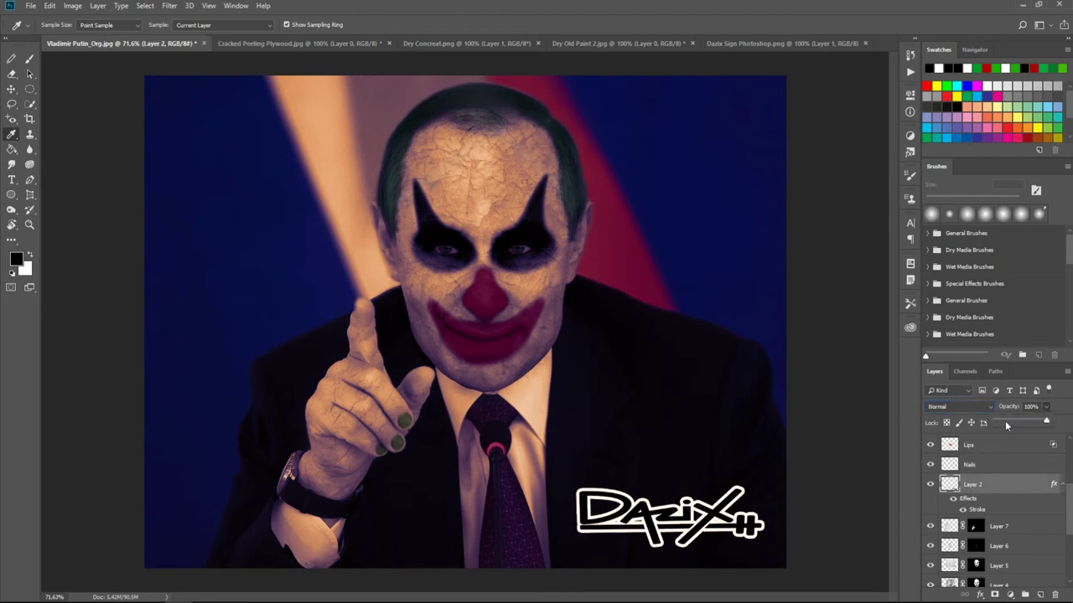
pyautogui.moveTo(1045, 408); pyautogui.dragTo(1011, 419)
pyautogui.moveTo(995, 486)
pyautogui.mouseDown()
pyautogui.moveTo(991, 424)
pyautogui.moveTo(989, 443)
pyautogui.mouseUp()
pyautogui.moveTo(1045, 406); pyautogui.dragTo(1021, 422)
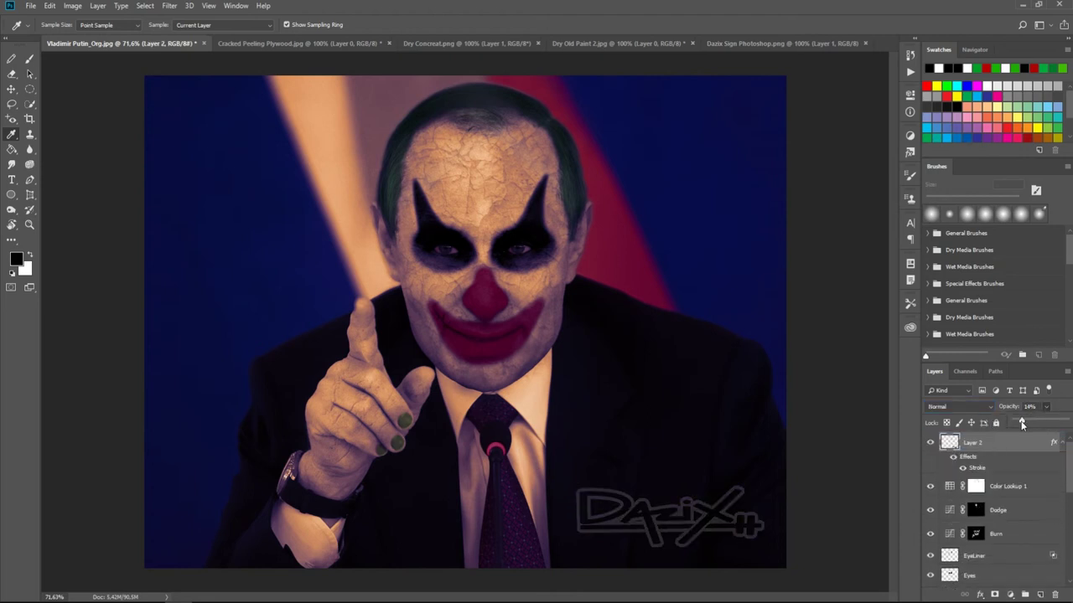
pyautogui.click(976, 486)
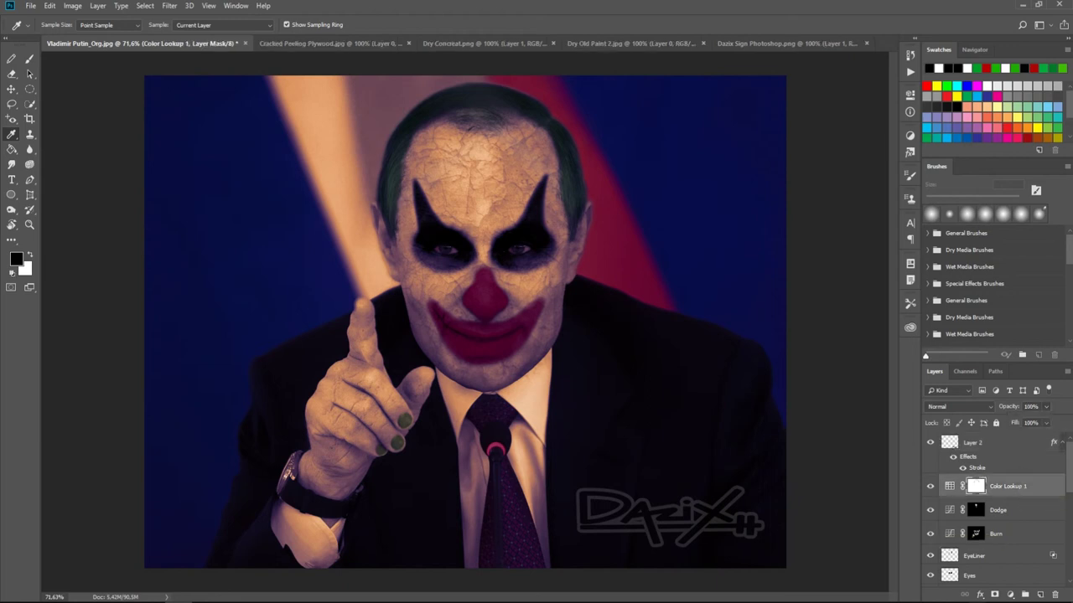
# Mask the colour grade out of both top corners with a 274 px brush.
pyautogui.press('b')
pyautogui.moveTo(227, 24); pyautogui.dragTo(290, 36)
pyautogui.click(145, 96)
pyautogui.click(772, 97)
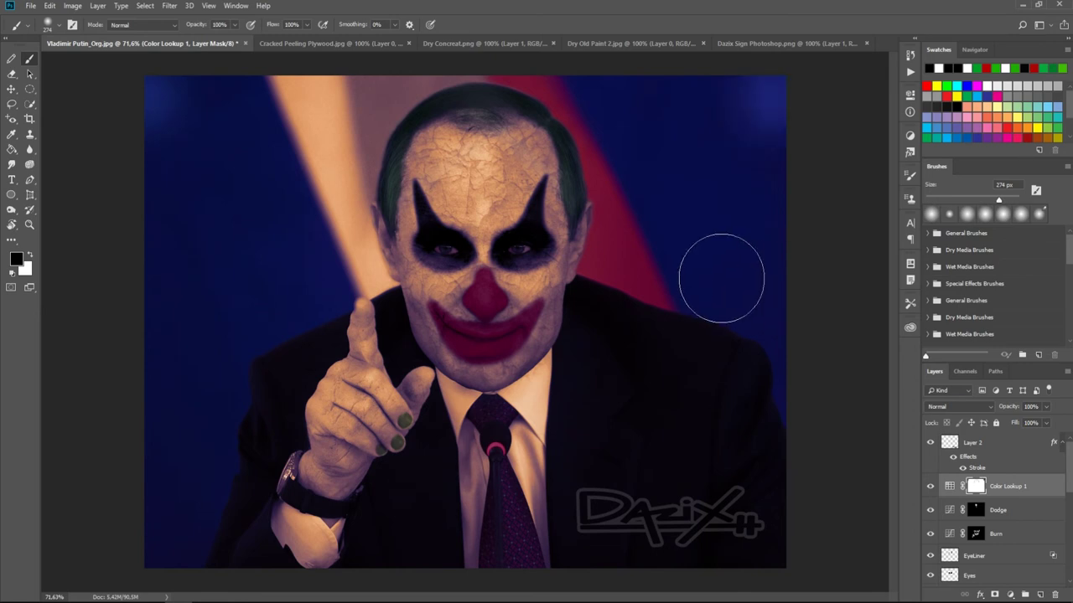
# Paint a dark edge band on new Layer 8 and lower its opacity to 61%.
pyautogui.click(1039, 594)
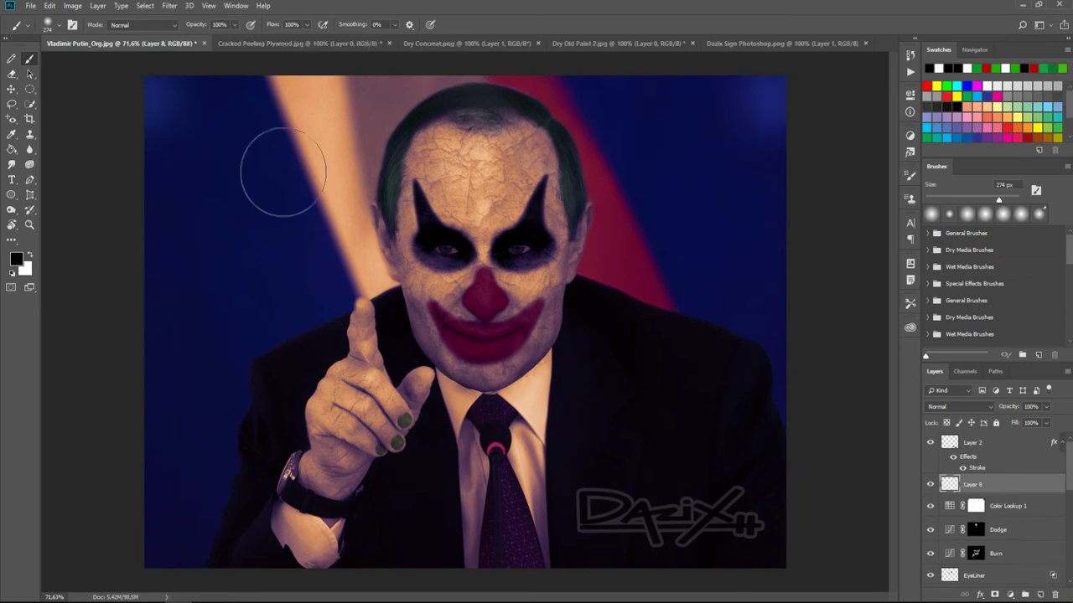
pyautogui.moveTo(144, 92); pyautogui.dragTo(787, 109)
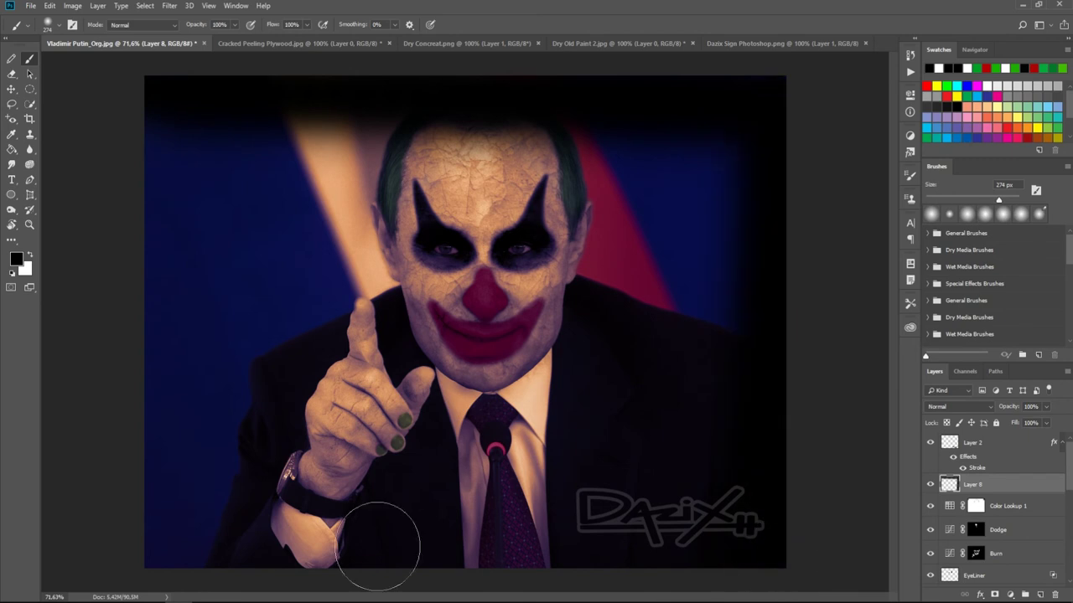
pyautogui.click(1045, 406)
pyautogui.moveTo(1047, 421); pyautogui.dragTo(1017, 422)
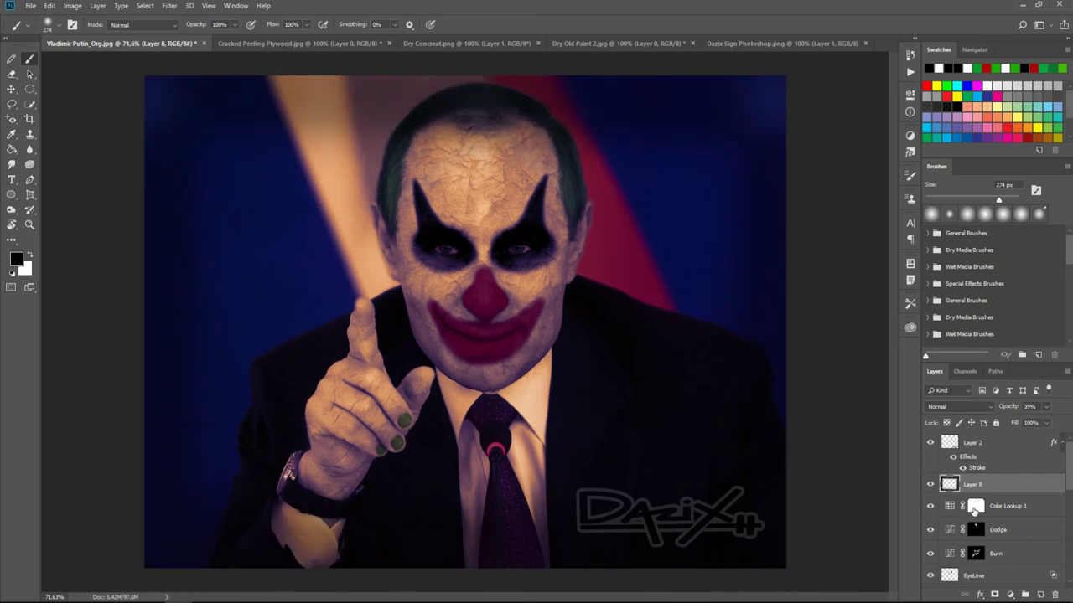
# Swap painting colours on the mask and Layer 8, enlarge the brush, and set a 474 px hard-edged eraser.
pyautogui.click(975, 507)
pyautogui.press('x')
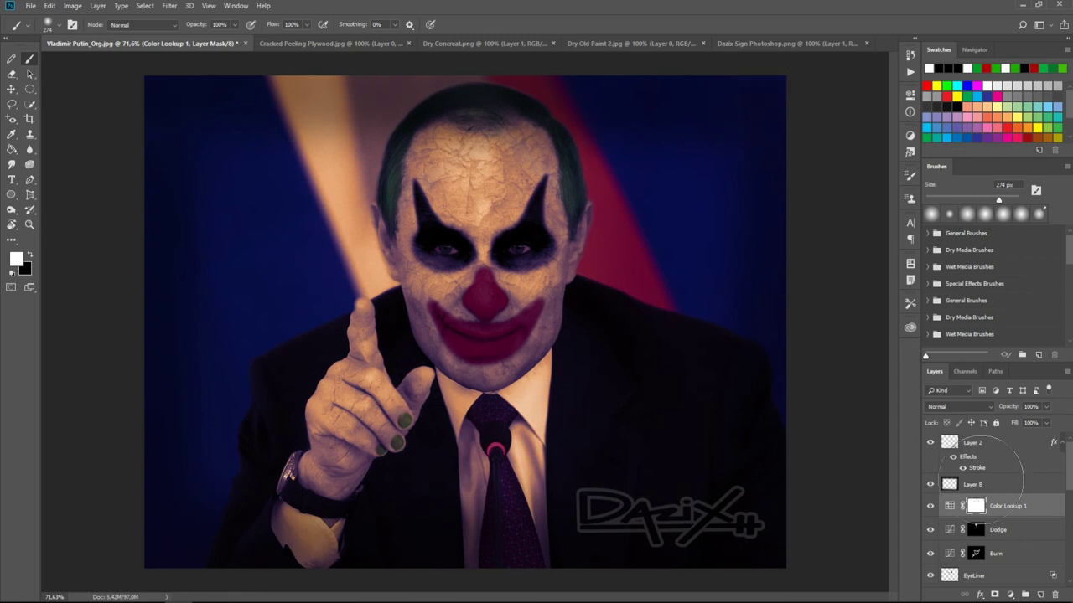
pyautogui.click(973, 485)
pyautogui.press('x')
pyautogui.keyDown('alt'); pyautogui.moveTo(540, 243); pyautogui.dragTo(586, 226); pyautogui.keyUp('alt')
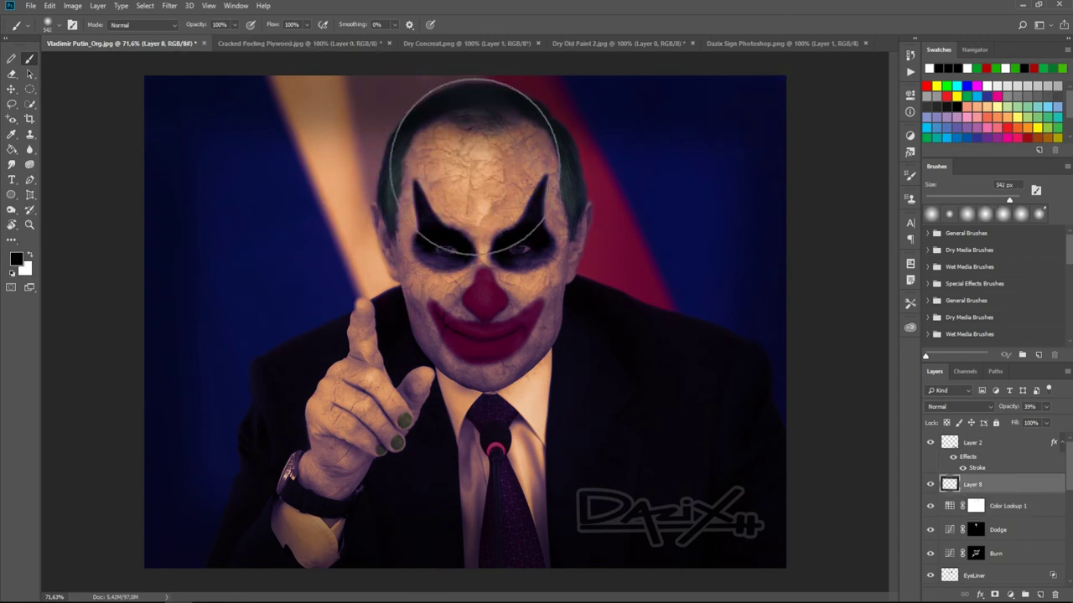
pyautogui.press('e')
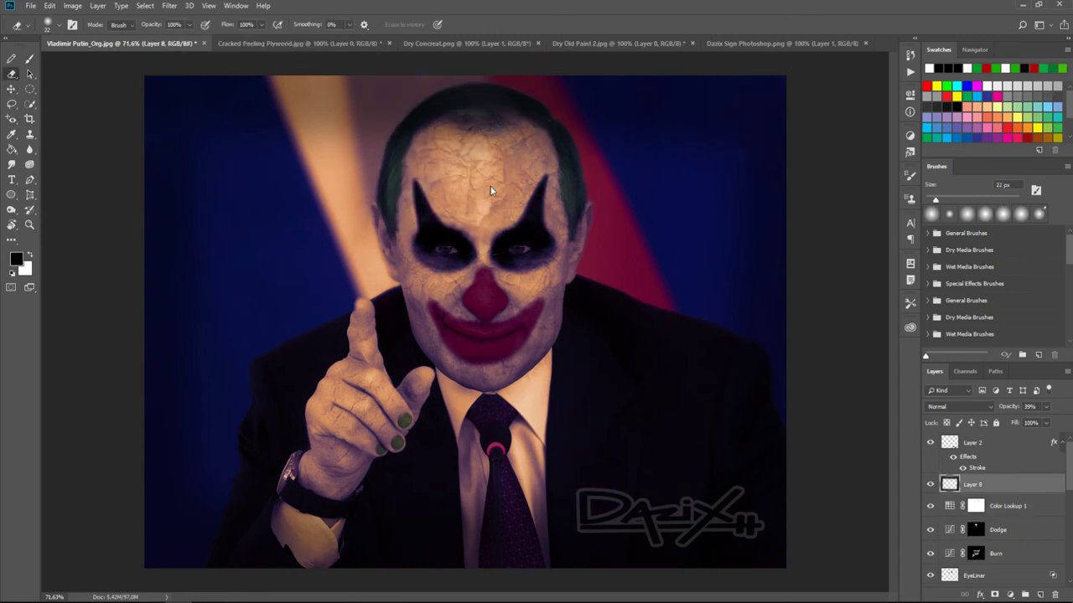
pyautogui.moveTo(589, 220); pyautogui.dragTo(637, 220)
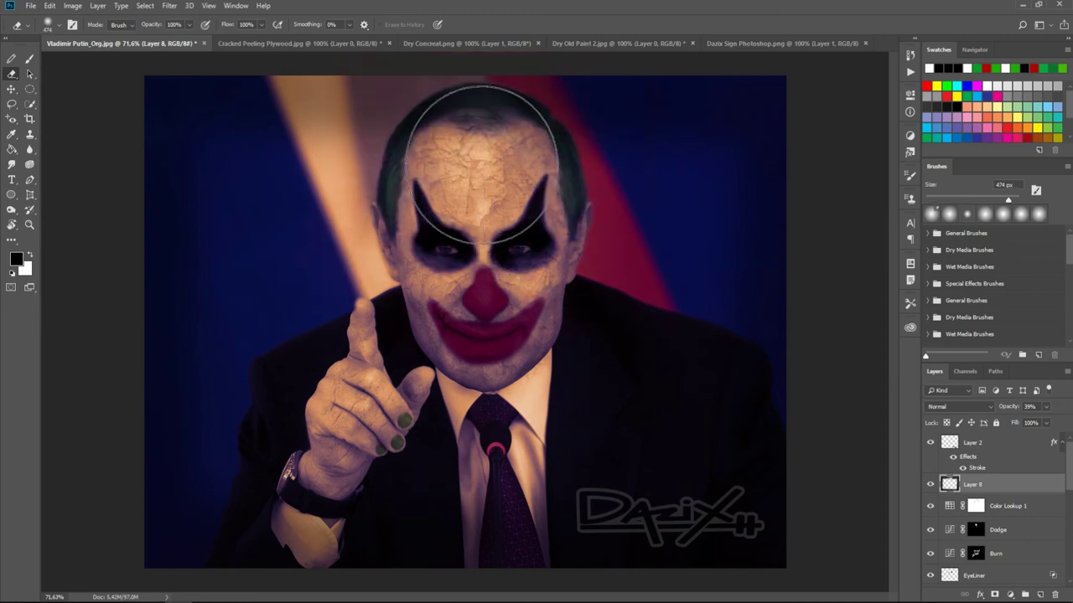
pyautogui.click(11, 60)
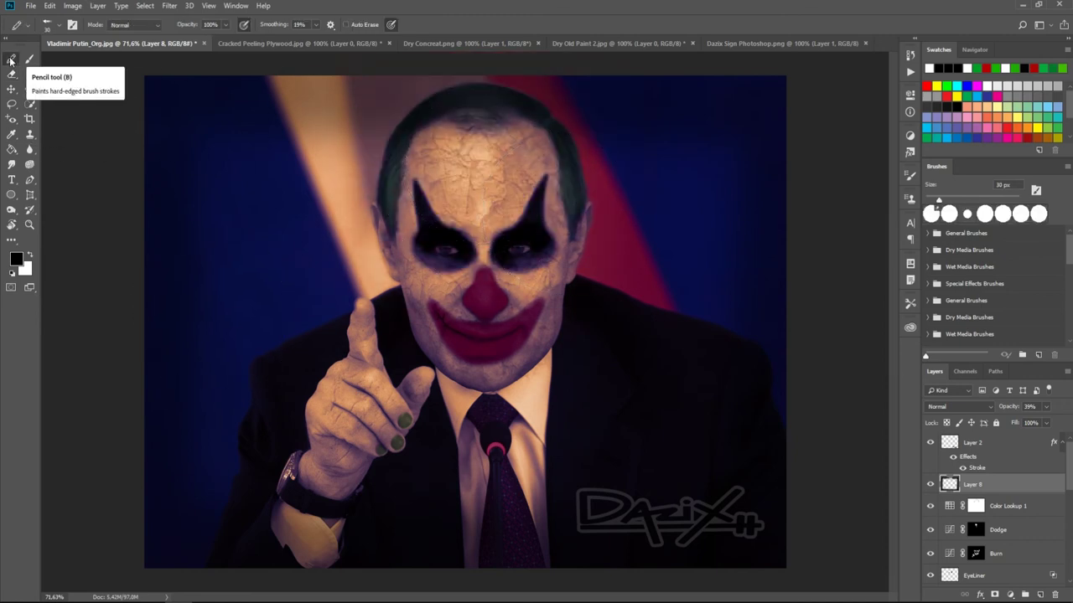